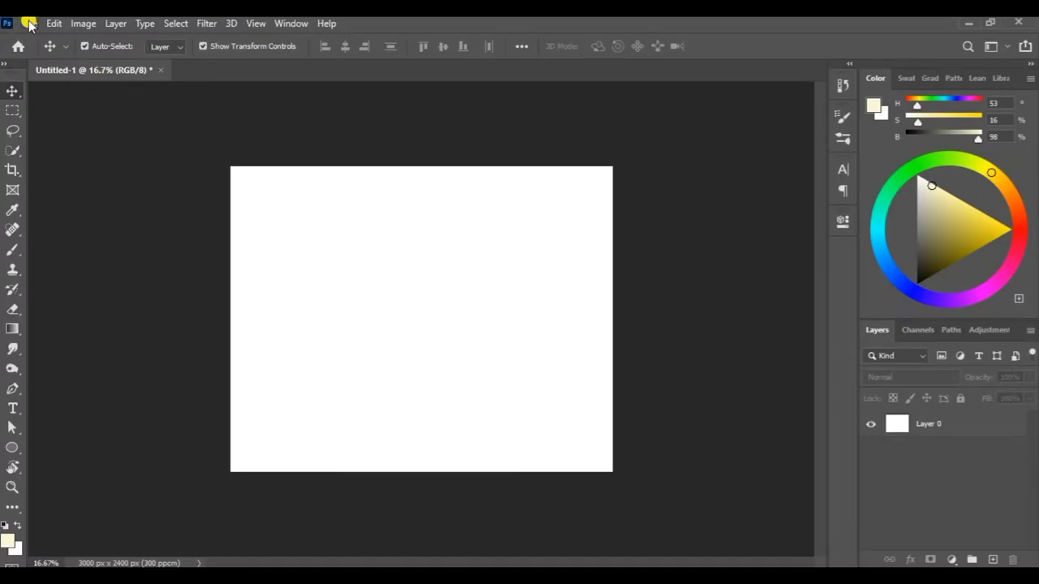
Step: Open the misty forest photo
left_click(29, 24)
left_click(39, 53)
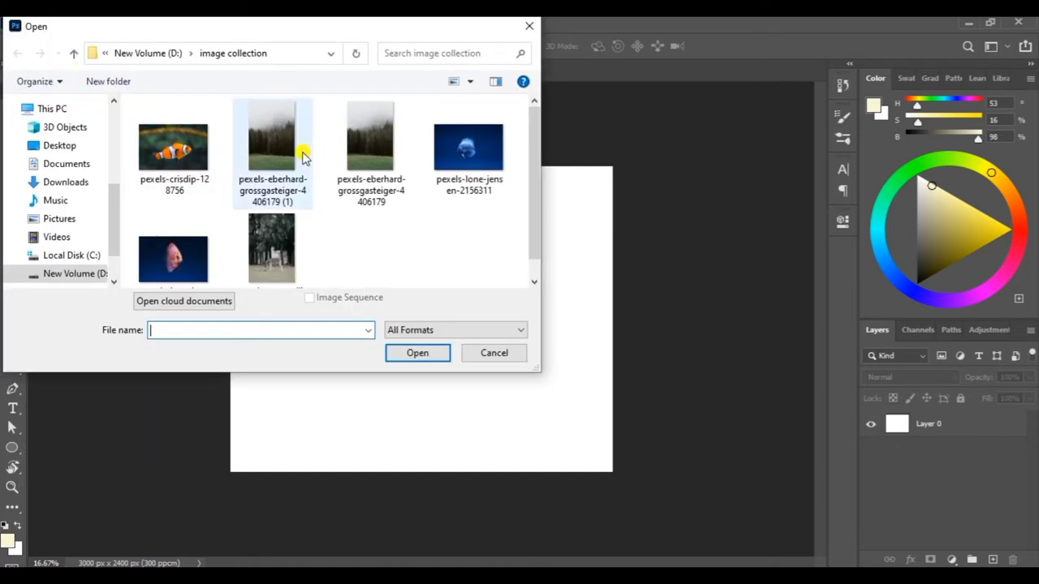
left_click(301, 157)
left_click(435, 354)
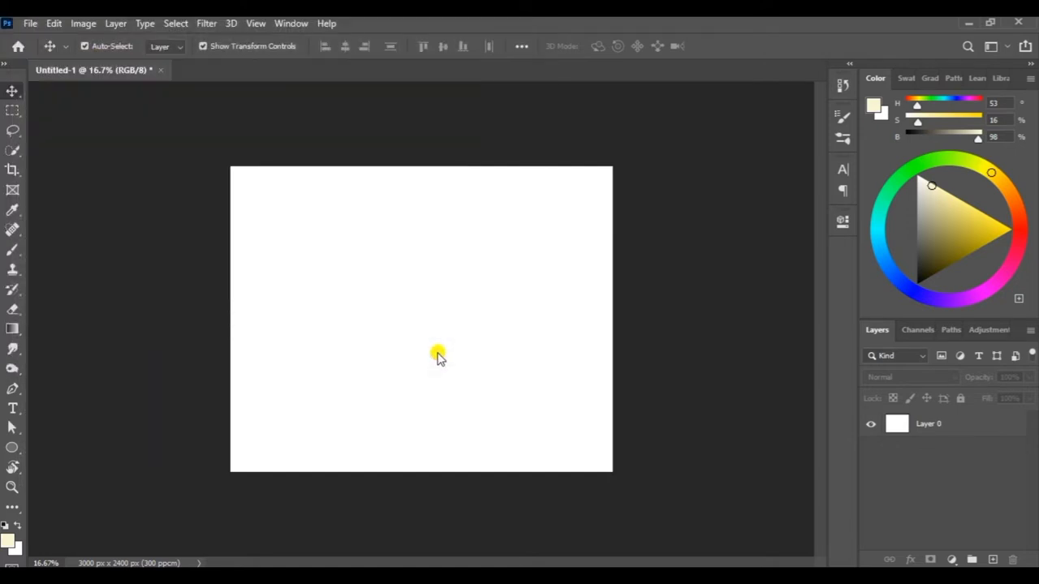
Step: Drag the forest photo into Untitled-1 and scale it over all but a white bottom strip
mouse_move(425, 307)
left_mouse_down()
mouse_move(259, 269)
mouse_move(387, 247)
mouse_move(452, 278)
left_mouse_up()
left_click_drag(528, 232, 561, 234)
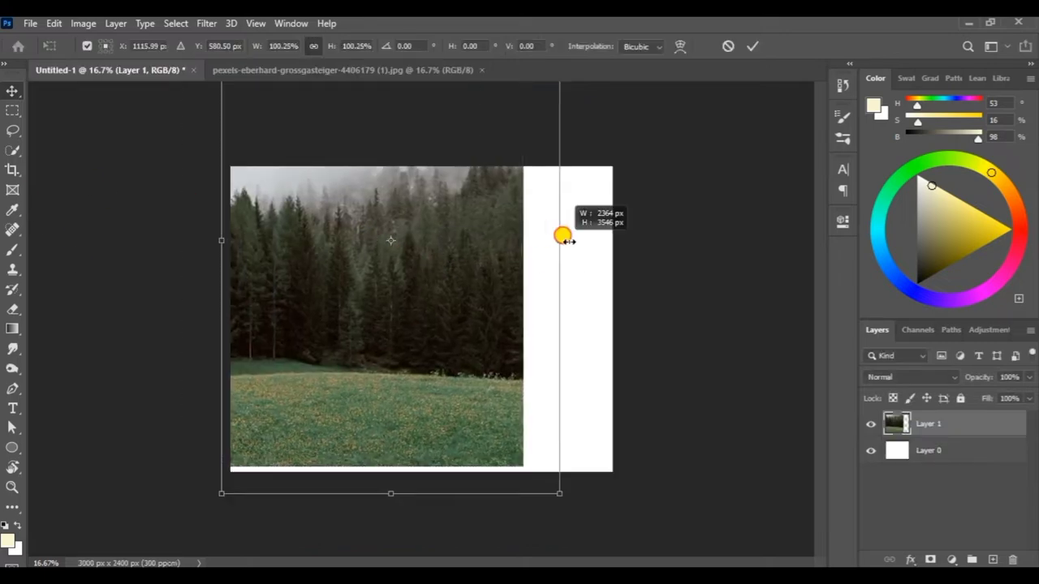
mouse_move(390, 88)
left_mouse_down()
mouse_move(420, 318)
mouse_move(452, 204)
left_mouse_up()
left_click_drag(421, 380, 412, 406)
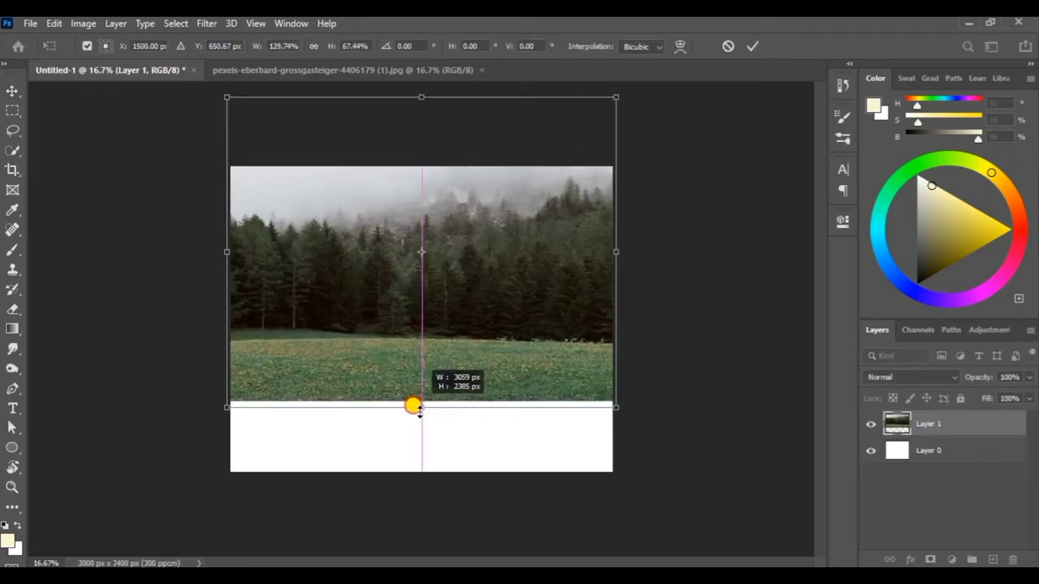
left_click_drag(445, 343, 443, 353)
Step: Commit the resize and add a #47684b grass-green Solid Color fill above the forest photo
key("Return")
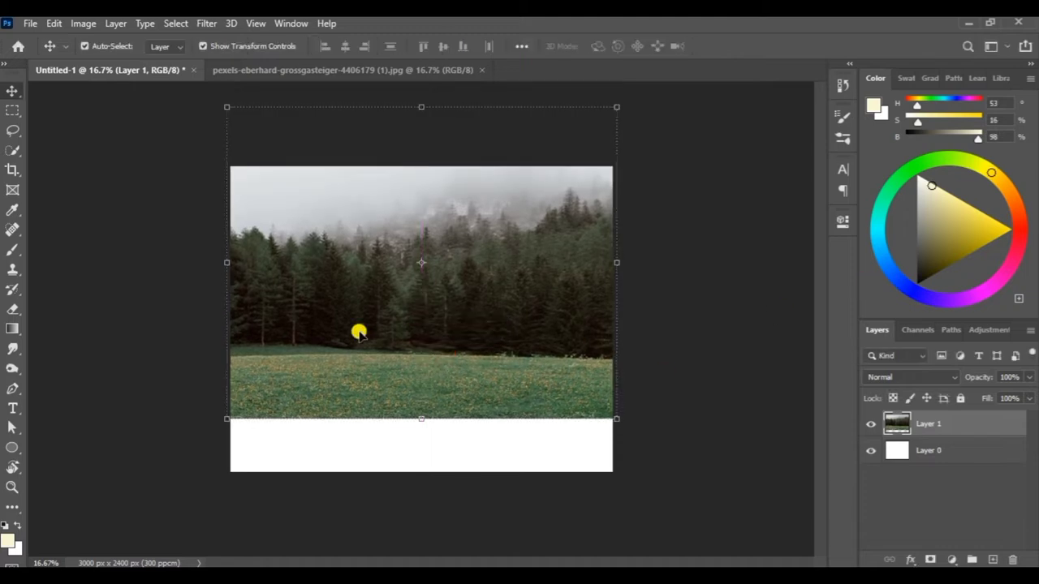
left_click(951, 559)
left_click(947, 297)
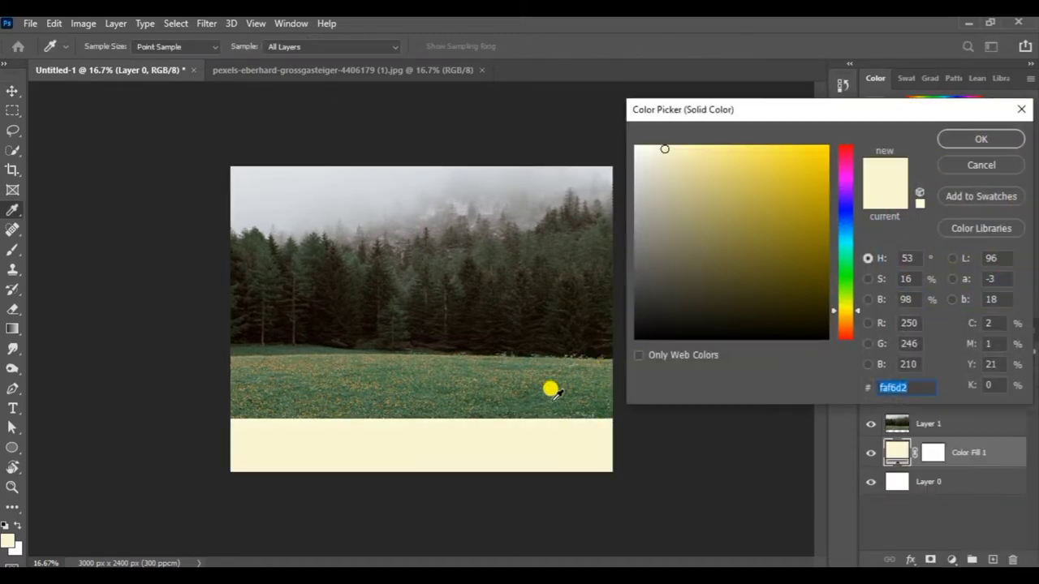
left_click(527, 395)
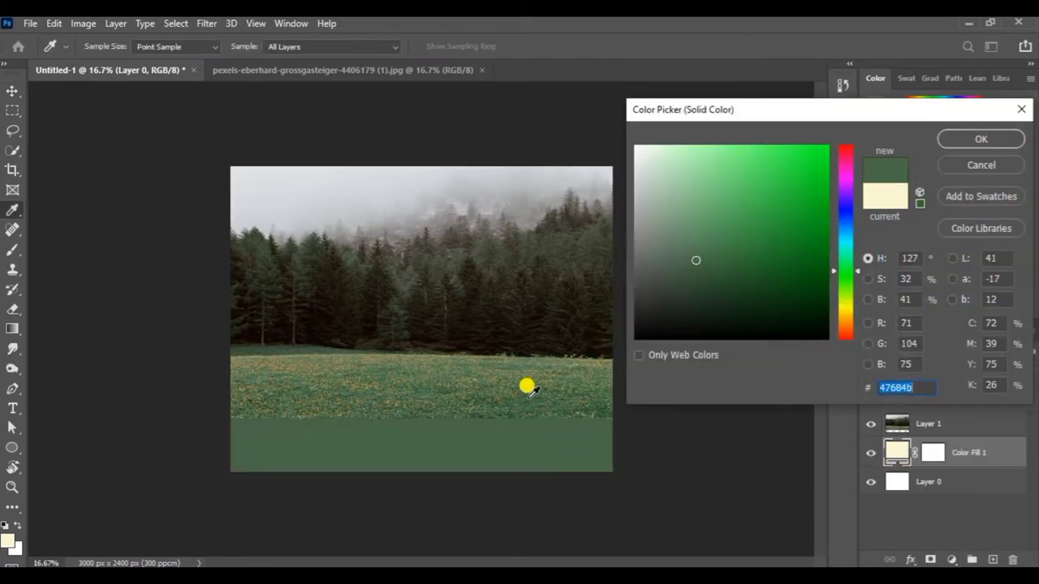
left_click(973, 141)
left_click_drag(964, 452, 959, 418)
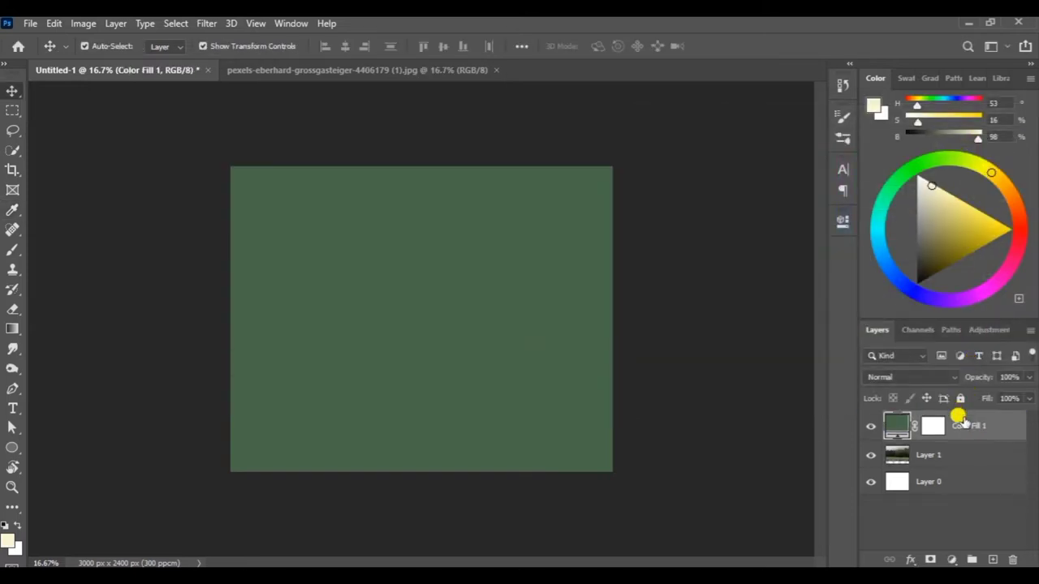
left_click(933, 425)
Step: Fade the green fill into the lower grass with a gradient on its mask
left_click(13, 328)
mouse_move(294, 238)
left_mouse_down()
mouse_move(408, 322)
mouse_move(401, 414)
left_mouse_up()
left_click(896, 457)
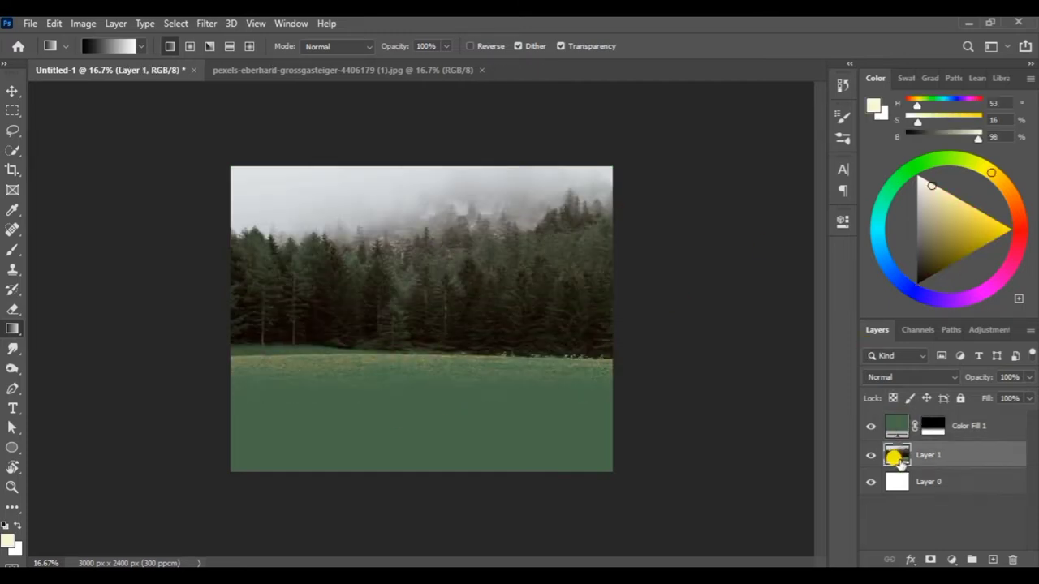
Step: Apply a Tilt-Shift blur to the forest, keeping the focus band low on the grass
left_click(206, 23)
mouse_move(231, 210)
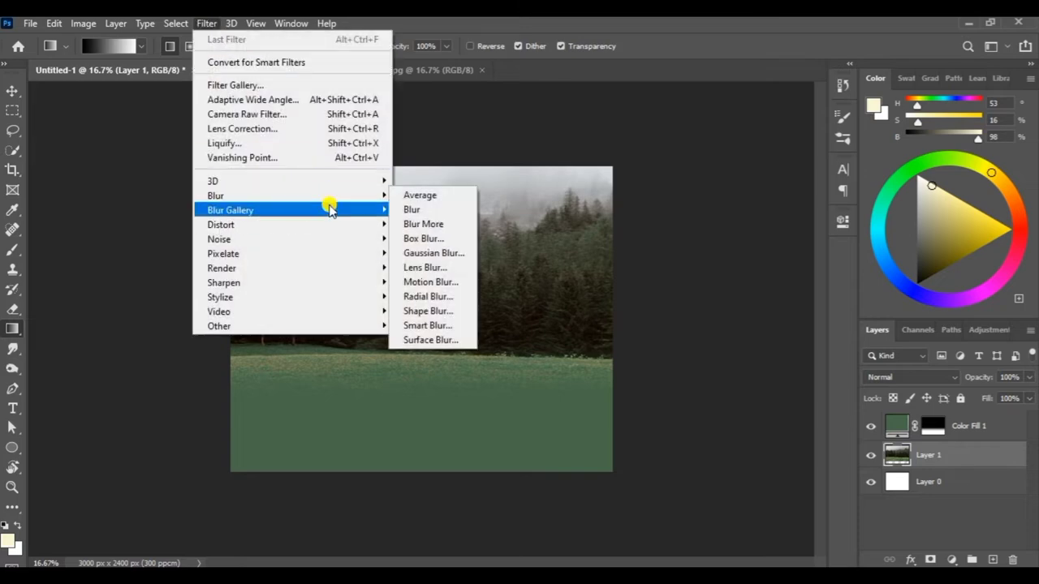
left_click(422, 238)
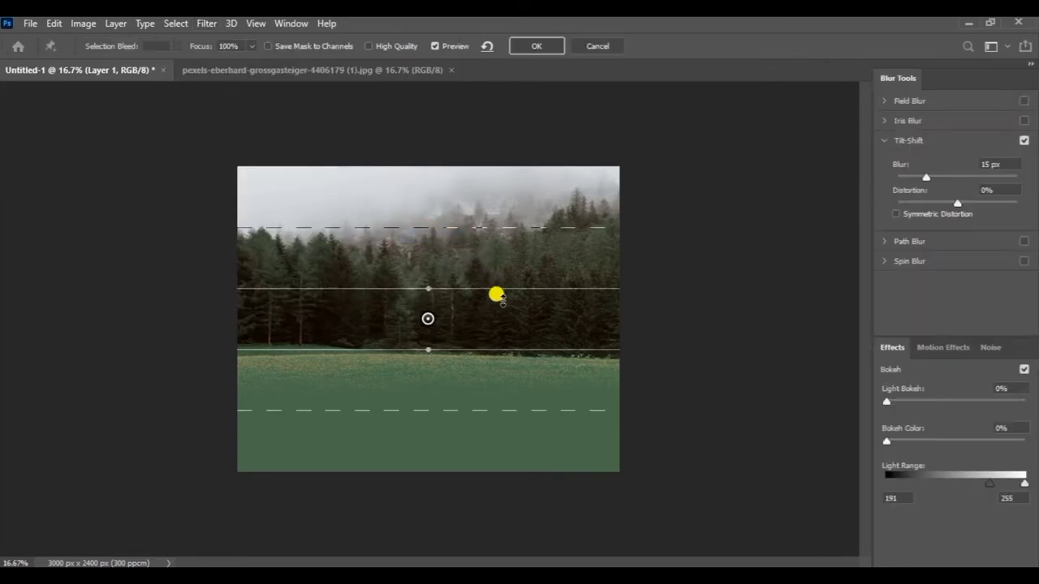
left_click_drag(429, 323, 434, 396)
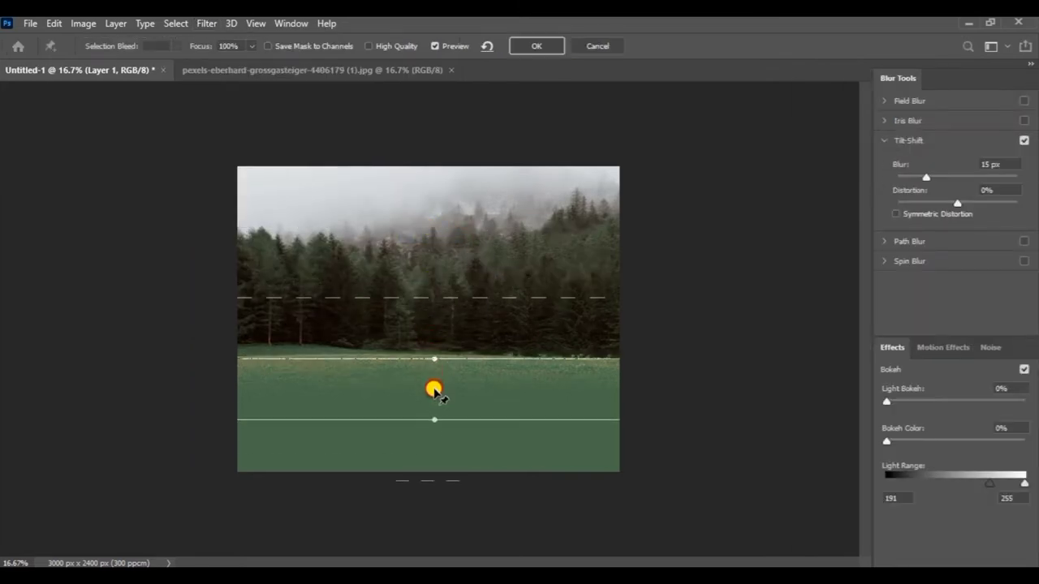
left_click_drag(926, 177, 927, 177)
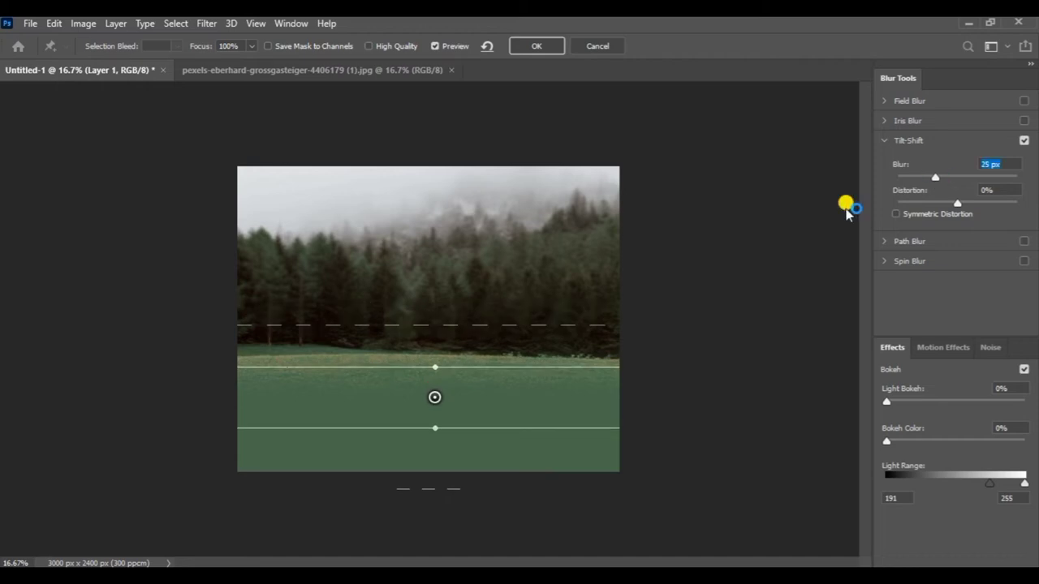
left_click_drag(435, 366, 434, 393)
left_click_drag(1023, 483, 1002, 484)
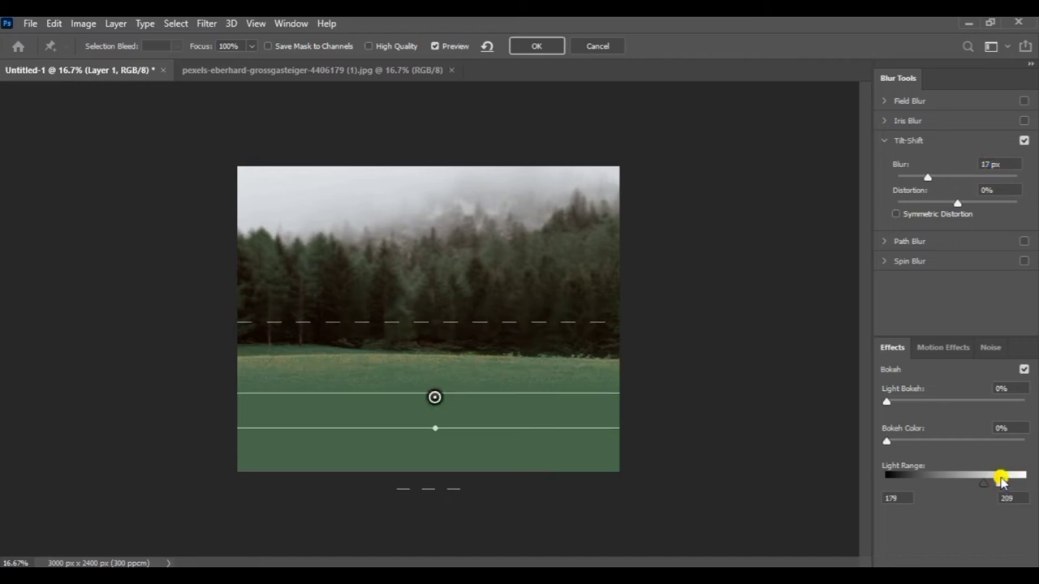
left_click(536, 45)
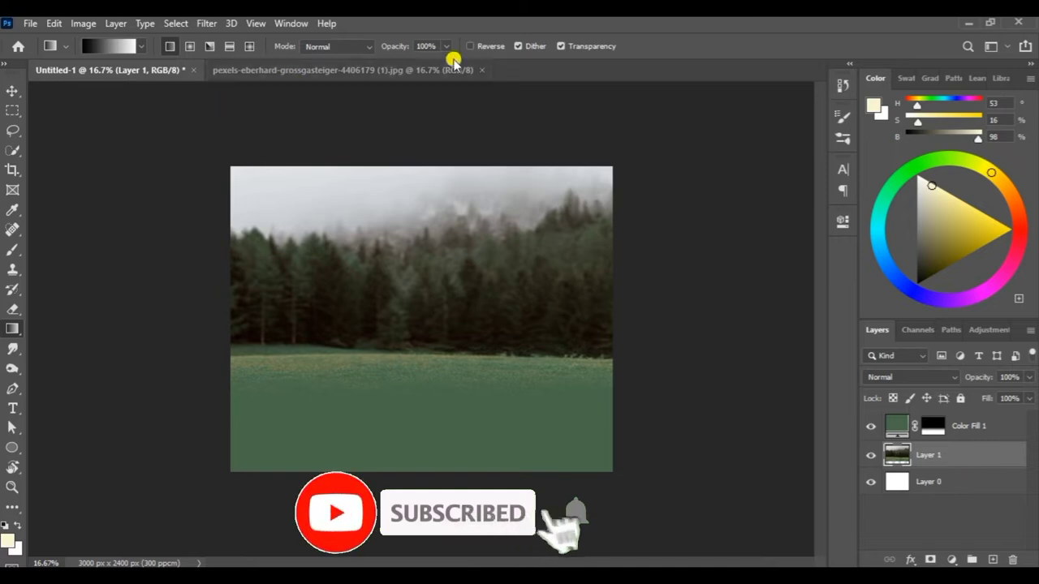
Step: Open the zebra photo and zoom in with the Pen tool ready
left_click(30, 22)
left_click(37, 51)
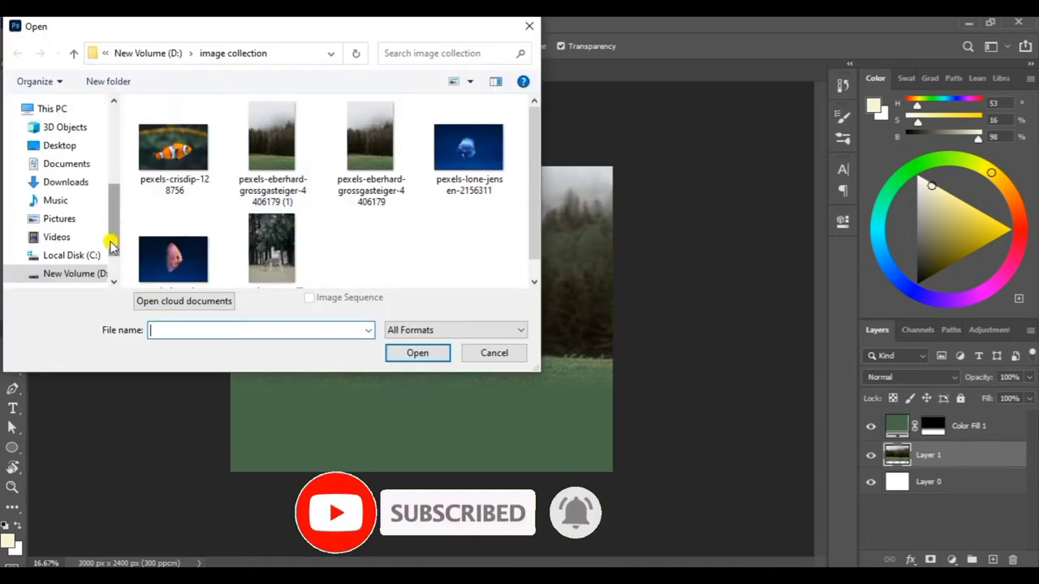
left_click(290, 269)
left_click(417, 352)
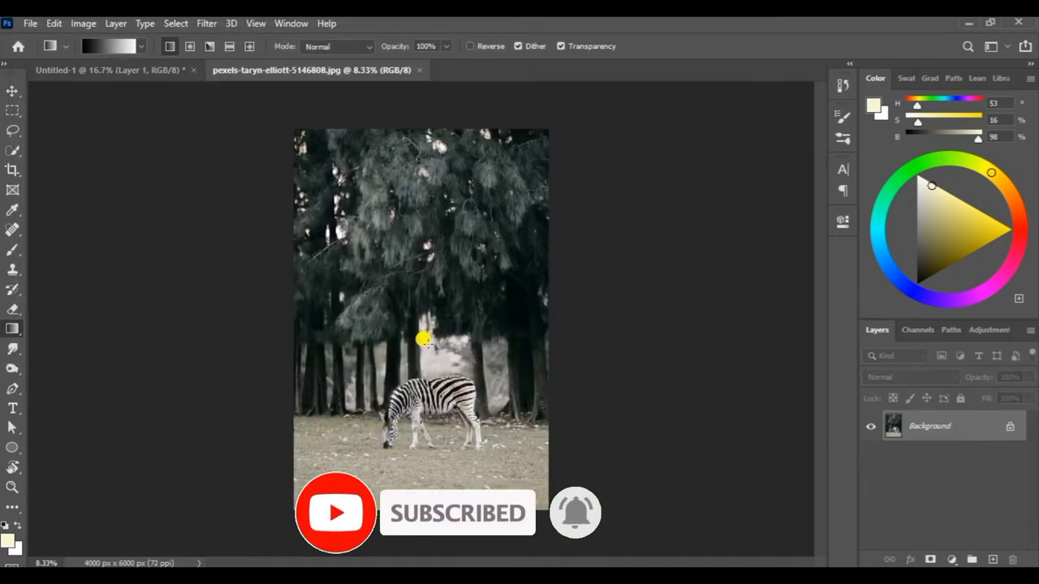
key("p")
scroll(424, 340, "up", 2)
scroll(330, 274, "up", 2)
scroll(329, 273, "up", 2)
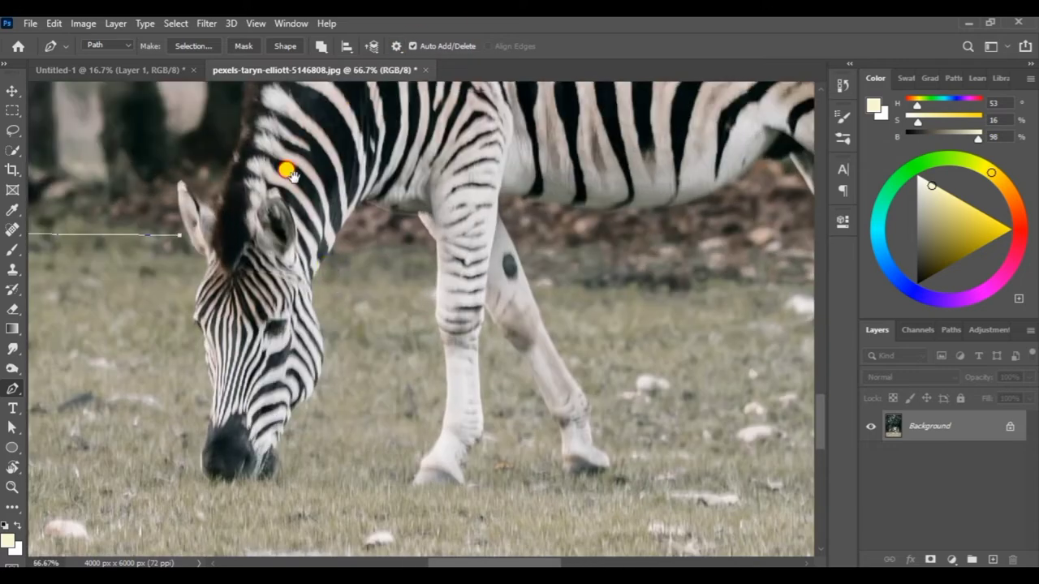
scroll(243, 292, "up", 1)
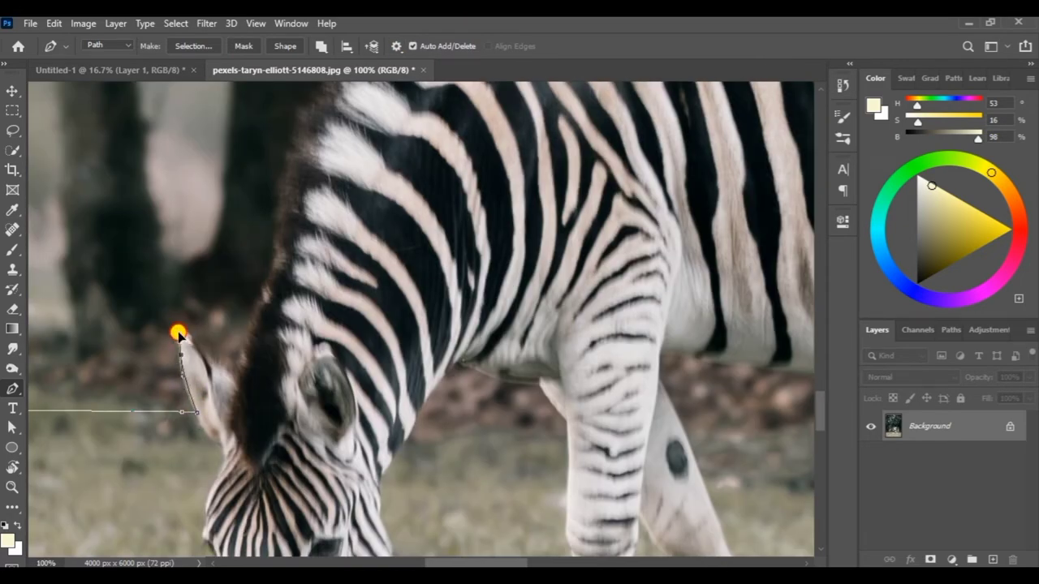
Step: Start the pen path at the zebra's ear and curve it along the neck and back to the rump
left_click_drag(179, 334, 189, 337)
left_click_drag(243, 352, 253, 322)
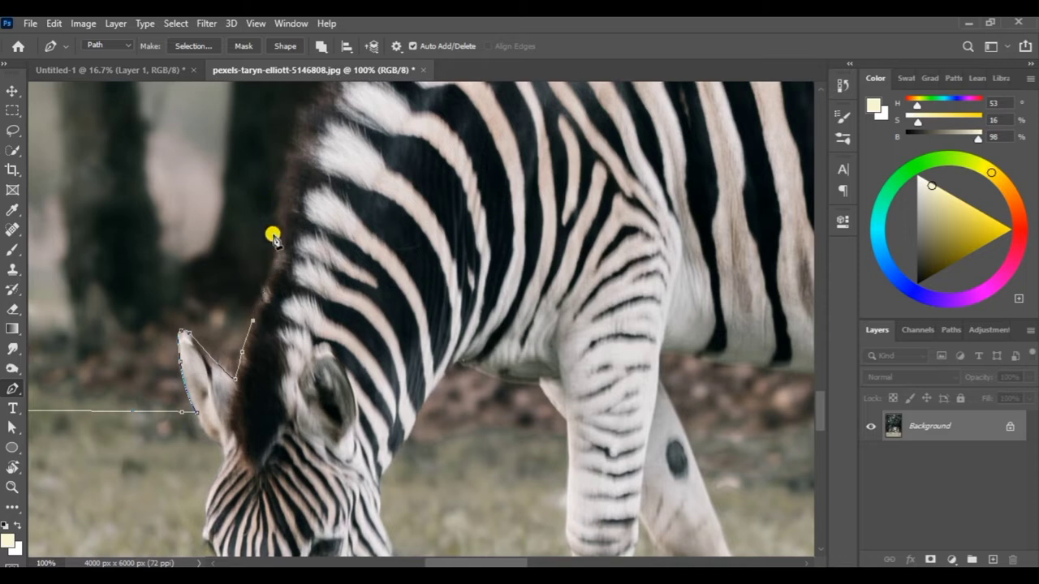
left_click_drag(274, 266, 285, 251)
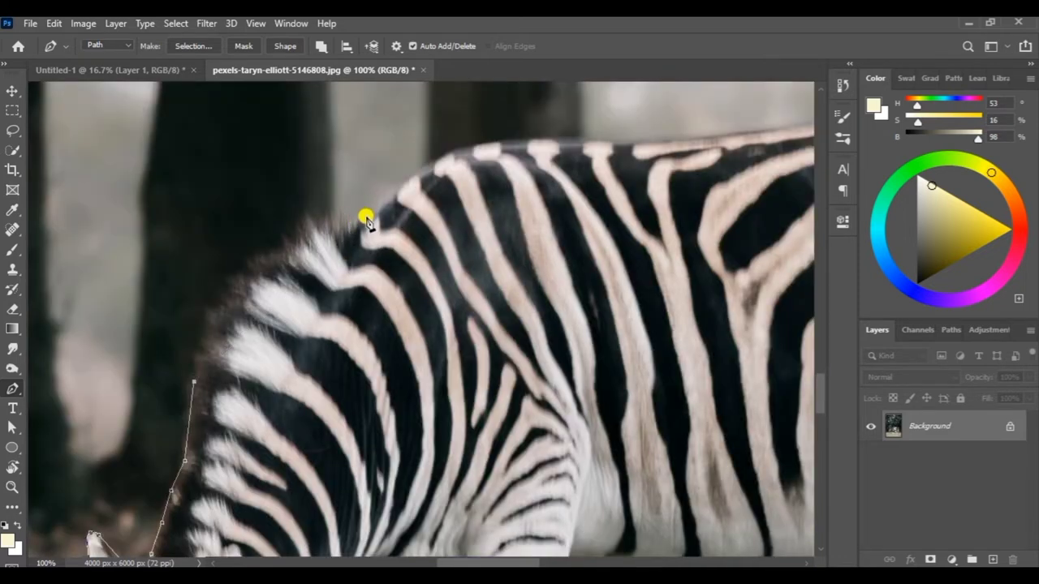
left_click_drag(364, 219, 611, 180)
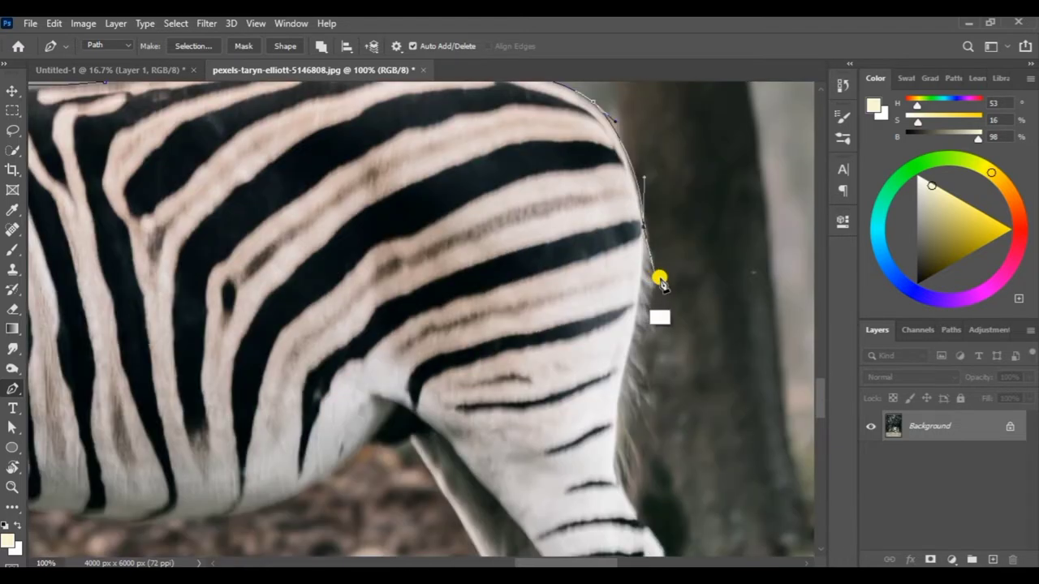
left_click_drag(658, 278, 652, 324)
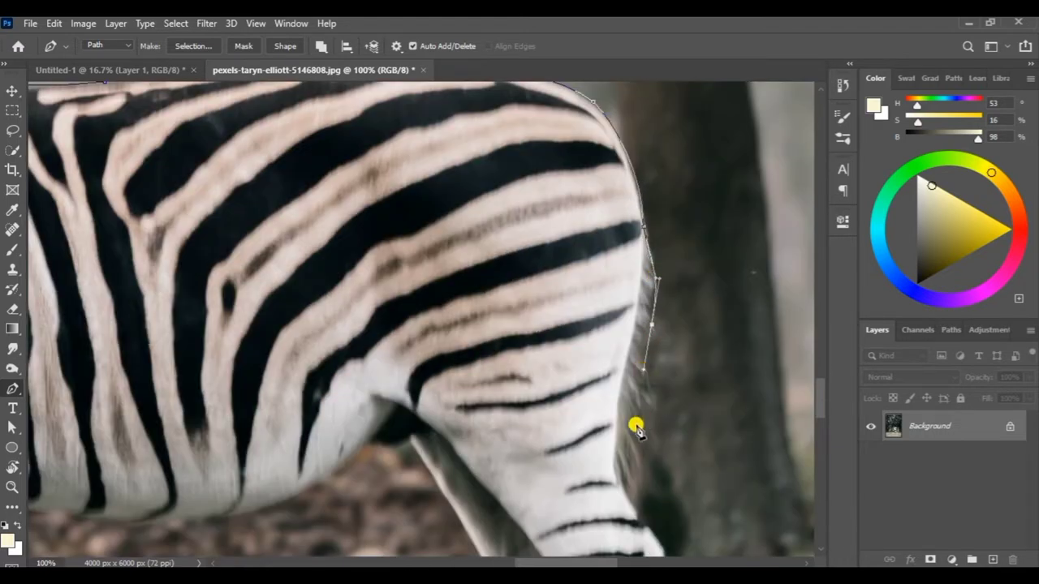
mouse_move(629, 493)
left_mouse_down()
mouse_move(637, 505)
mouse_move(529, 334)
left_mouse_up()
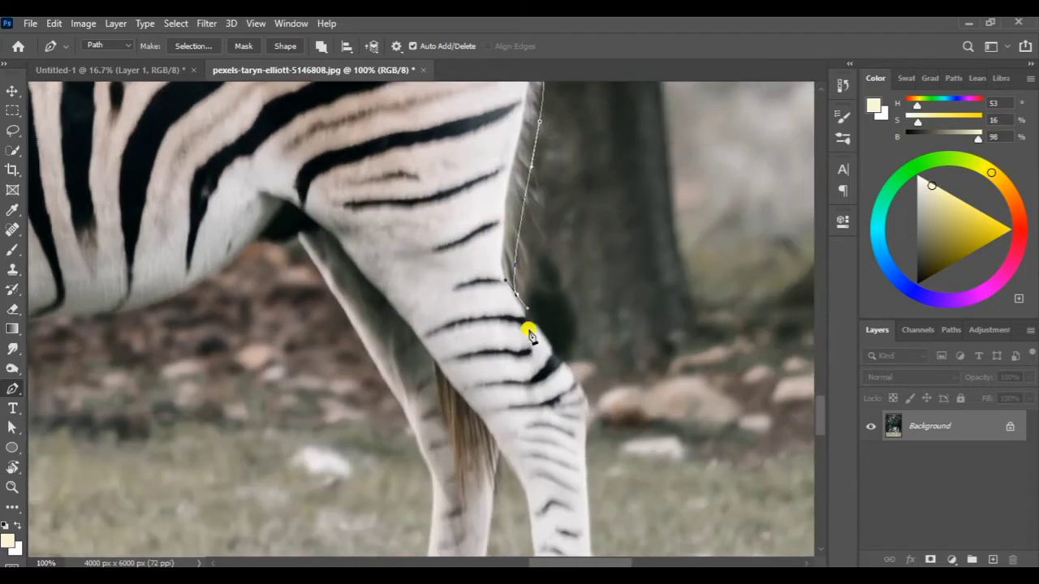
Step: Continue the path down the first hind leg and around its hoof
left_click_drag(584, 398, 585, 425)
key("ctrl+z")
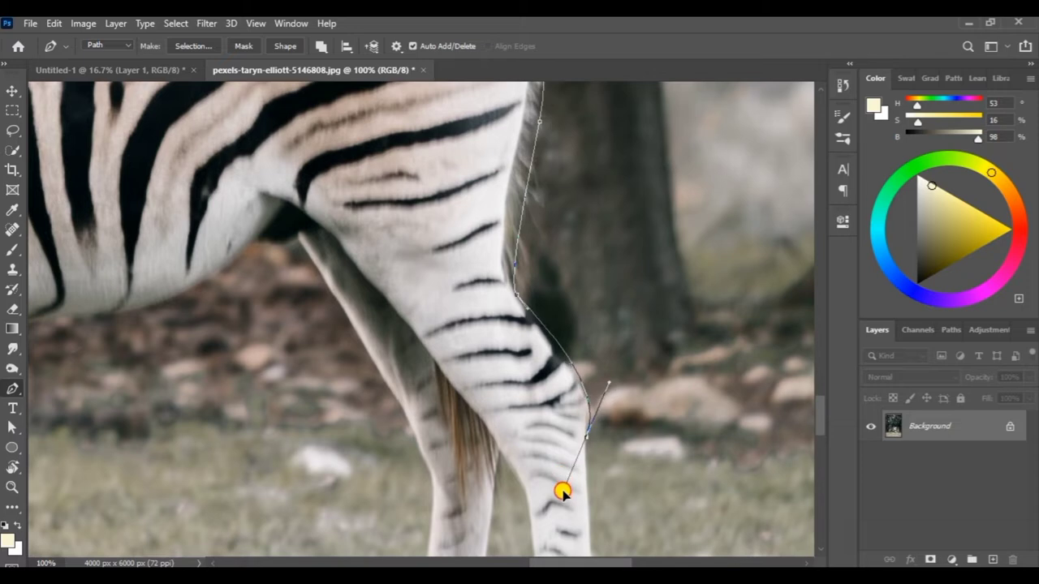
left_click(581, 388)
left_click(583, 450)
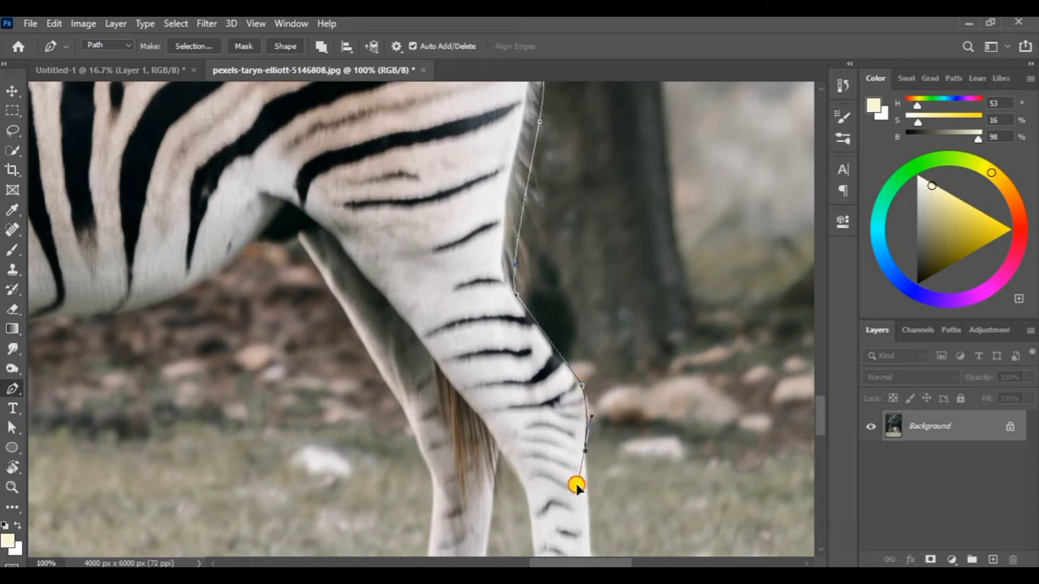
scroll(494, 398, "down", 5)
left_click(530, 370)
left_click(508, 422)
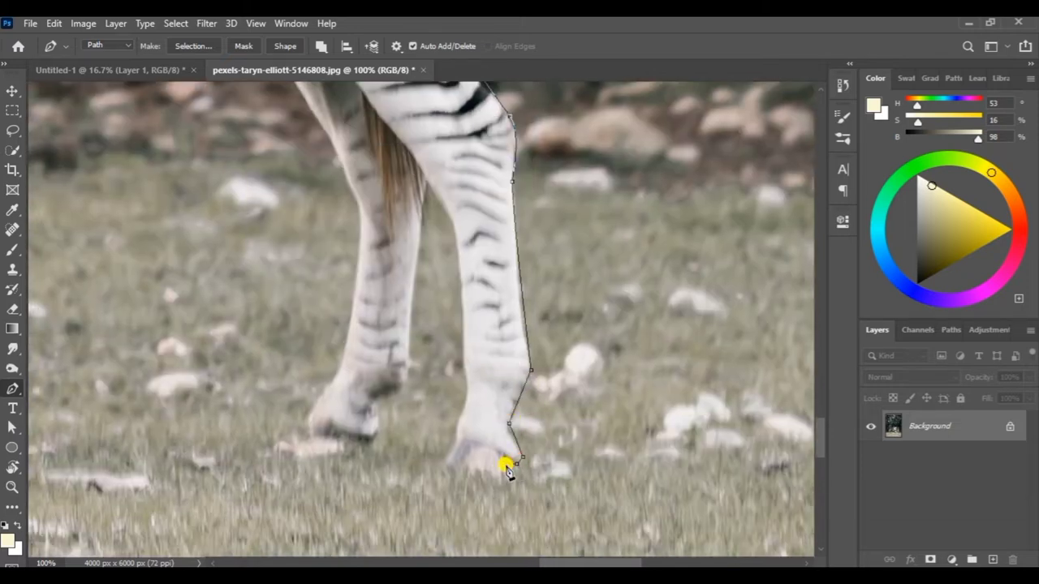
left_click(507, 478)
Step: Trace up the leg, around the second hind hoof, and up toward the belly
left_click(464, 363)
left_click(456, 225)
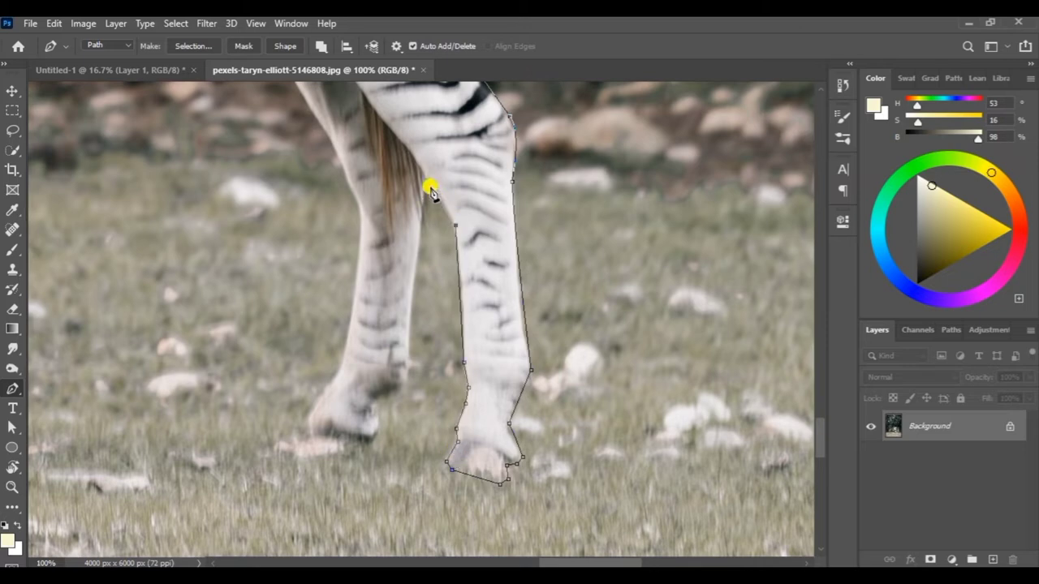
left_click(419, 248)
left_click(410, 365)
left_click(406, 385)
left_click(380, 413)
left_click(369, 442)
left_click(307, 435)
left_click(327, 392)
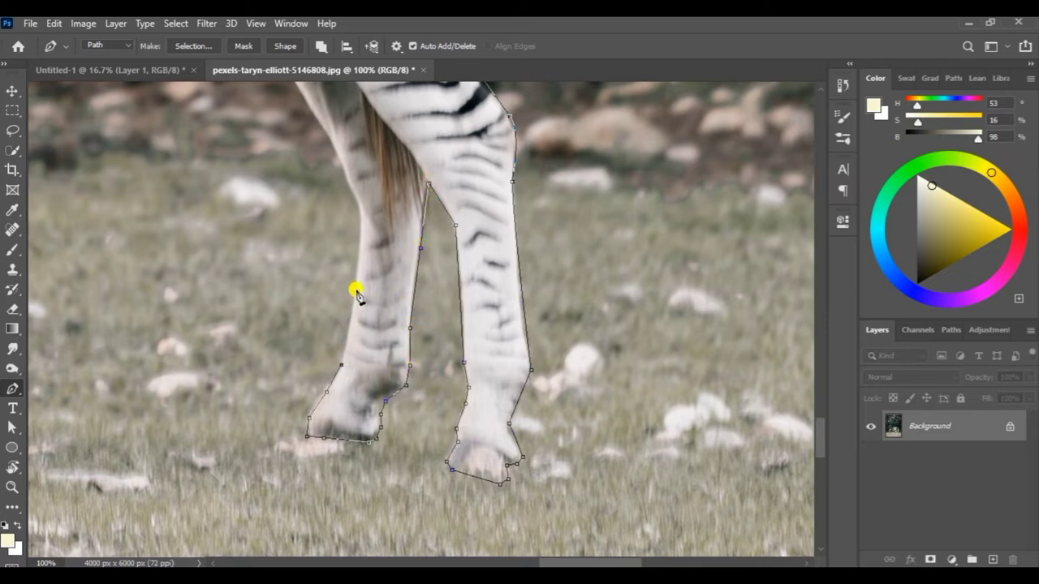
left_click(359, 224)
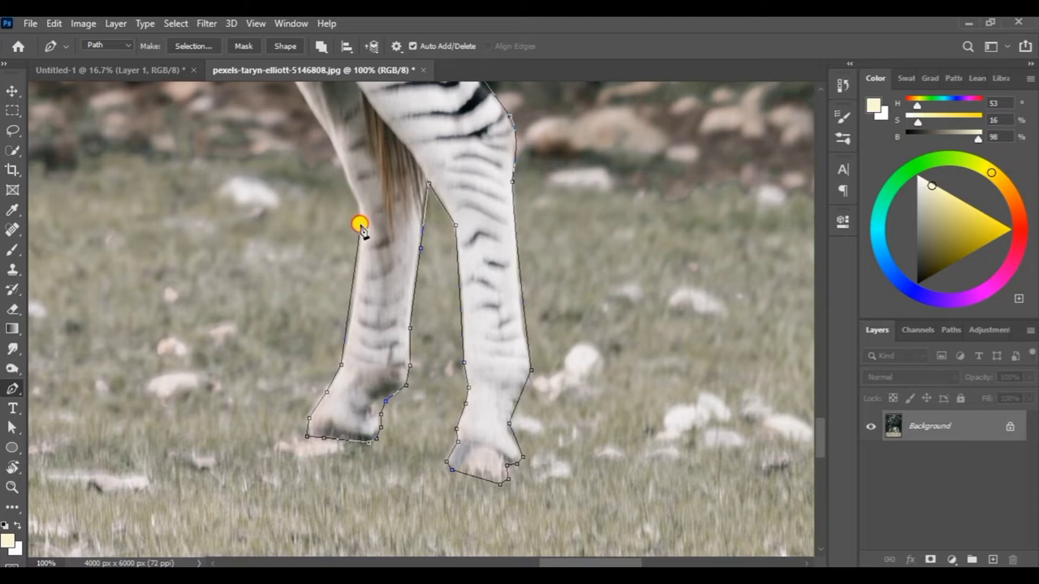
left_click(341, 168)
Step: Continue the path along the belly with sharp corners, around the front legs to the head
left_click_drag(341, 167, 530, 209)
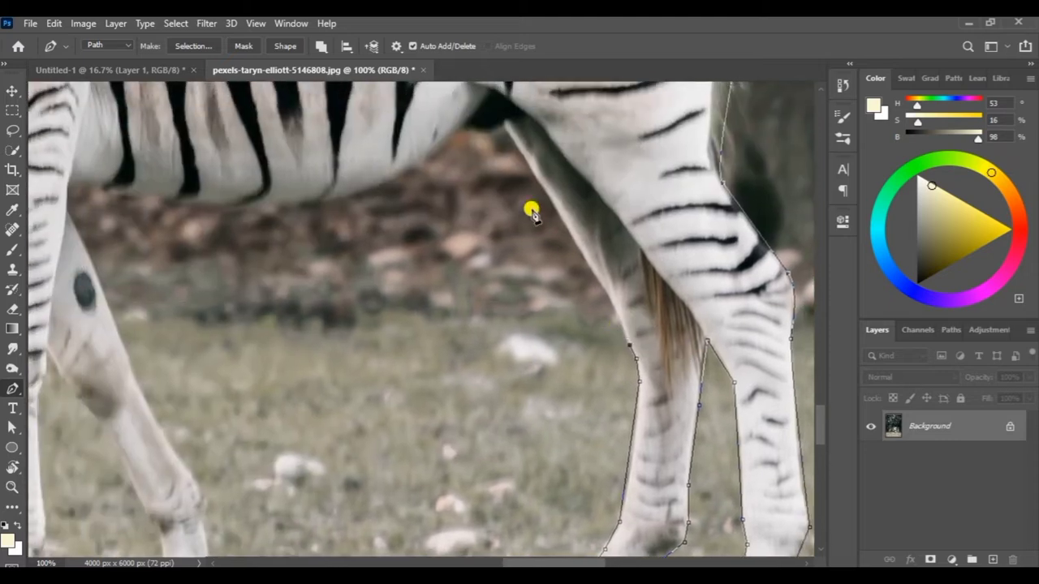
left_click(507, 127)
left_click_drag(309, 205, 230, 204)
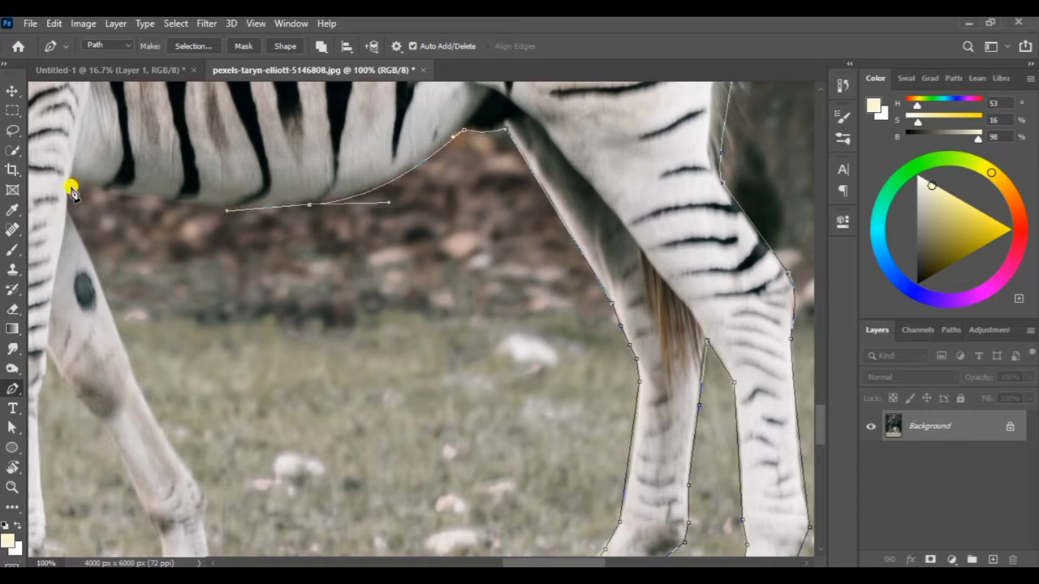
left_click_drag(72, 189, 41, 173)
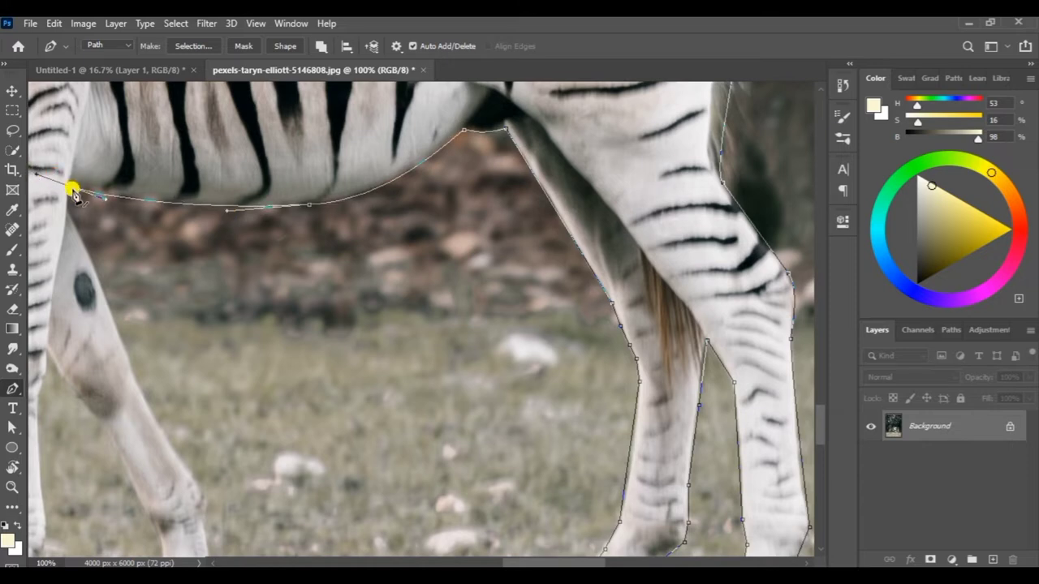
left_click(66, 189, "alt")
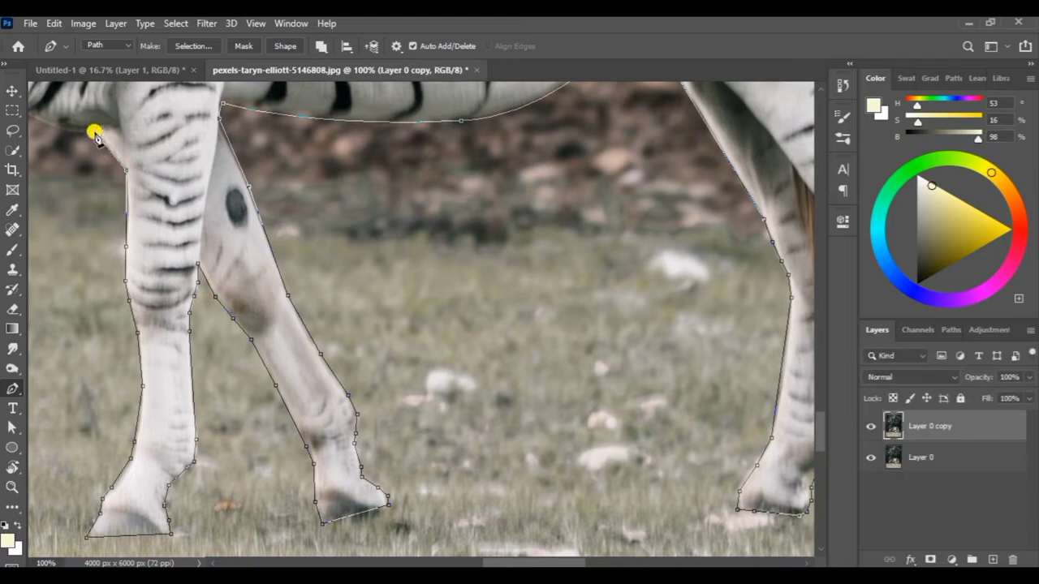
left_click(98, 132, "alt")
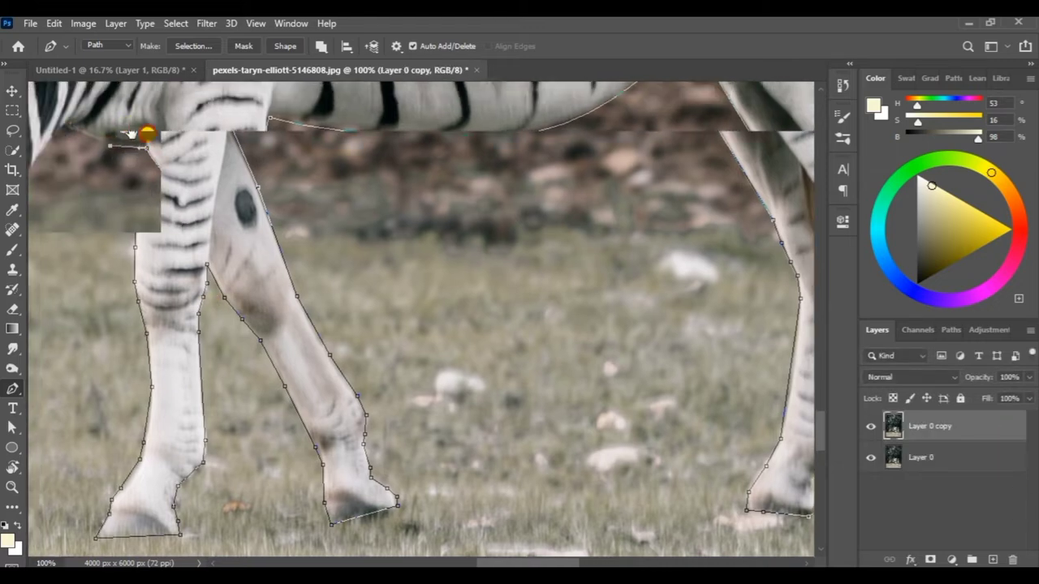
left_click_drag(63, 137, 227, 195)
left_click(239, 199)
left_click(223, 198)
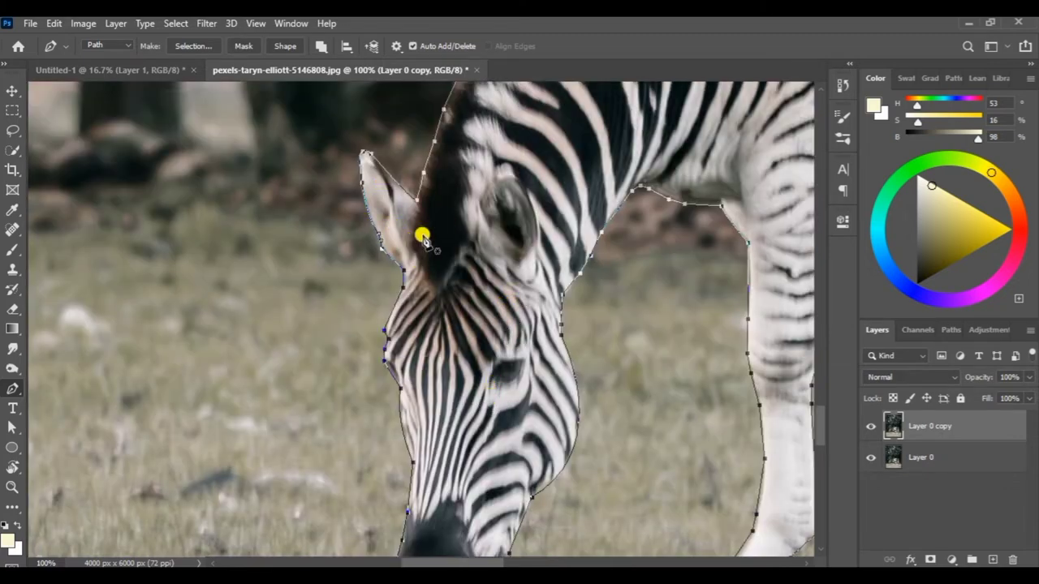
scroll(422, 236, "down", 4)
scroll(422, 237, "down", 1)
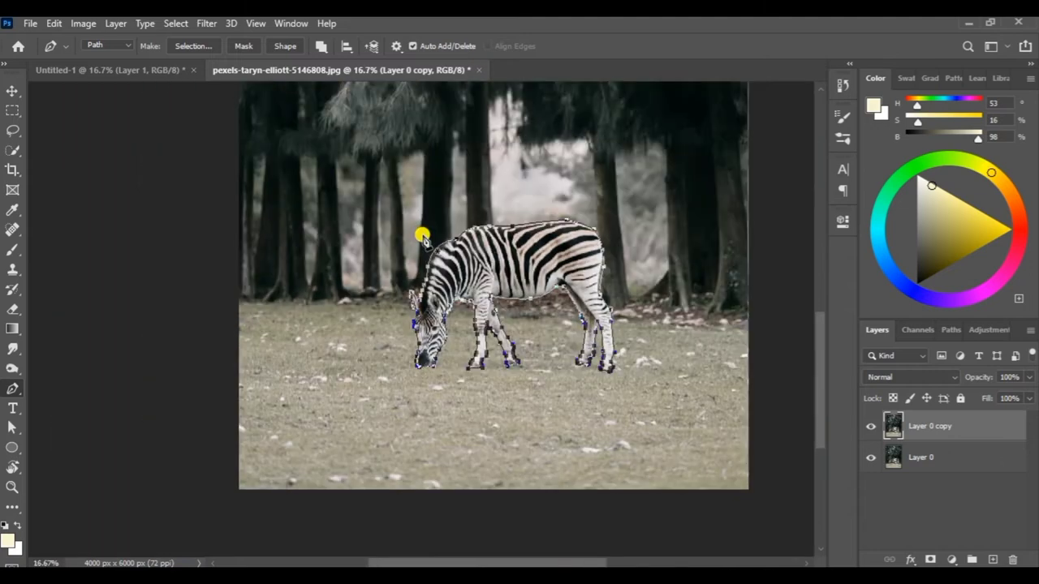
Step: Convert the zebra path to a selection, hide Layer 0, and mask Layer 0 copy to it
left_click(197, 45)
key("Return")
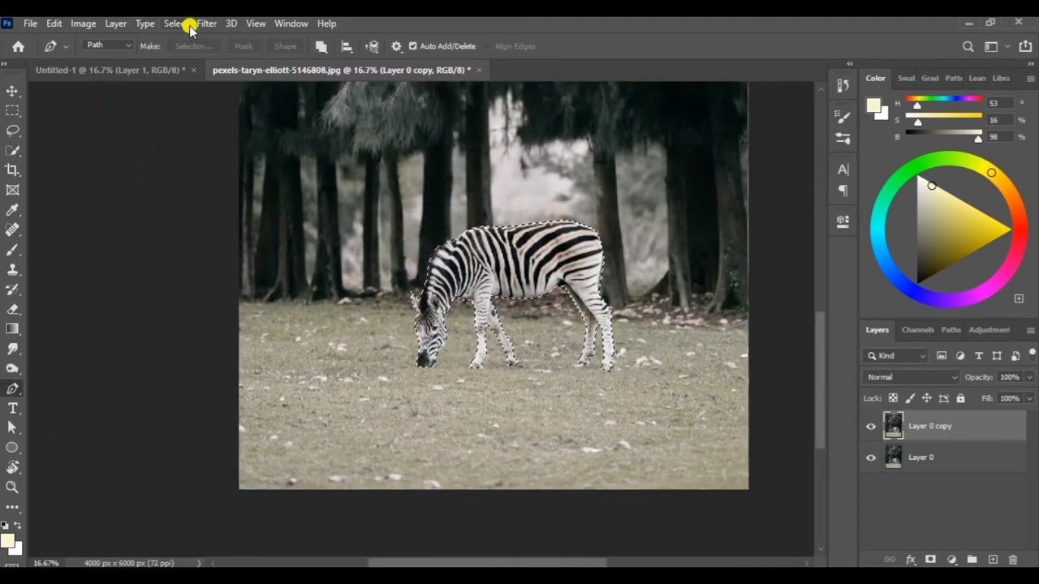
left_click(929, 560)
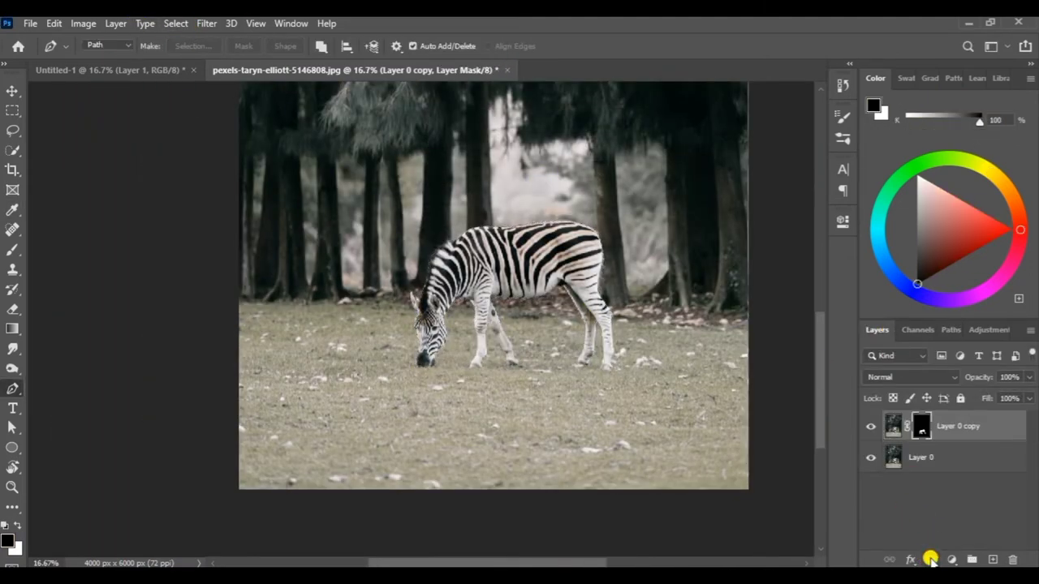
key("ctrl+z")
left_click(871, 457)
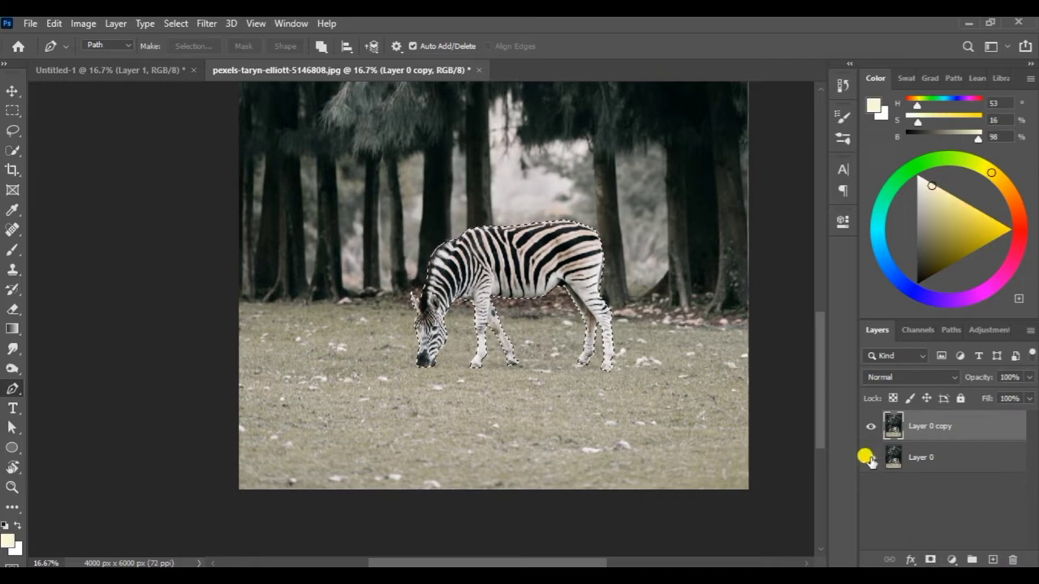
left_click(930, 560)
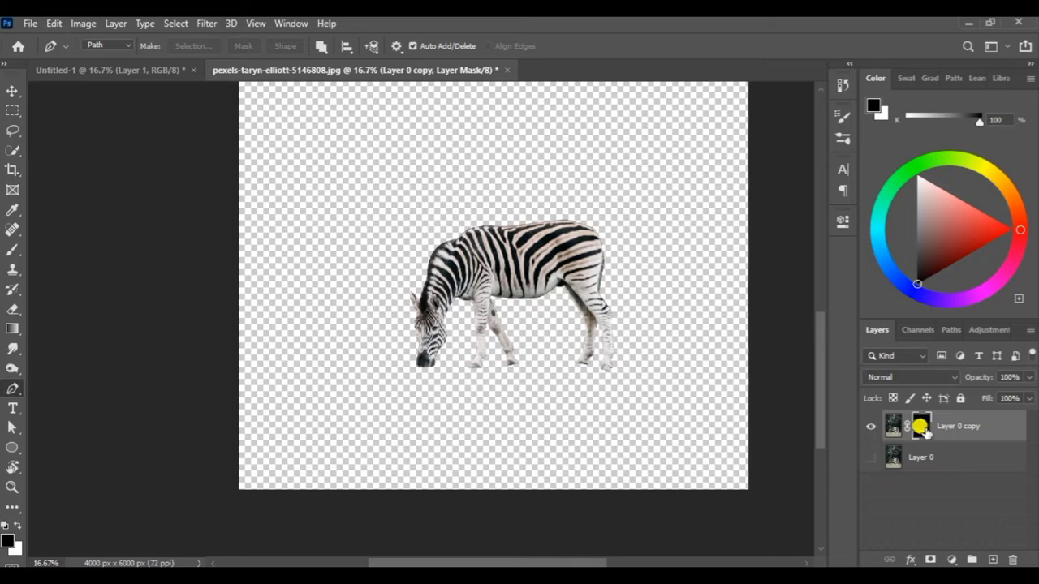
Step: Refine the zebra's edge in Select and Mask with 1 px radius, outputting a new masked layer
left_click(194, 25)
left_click(231, 221)
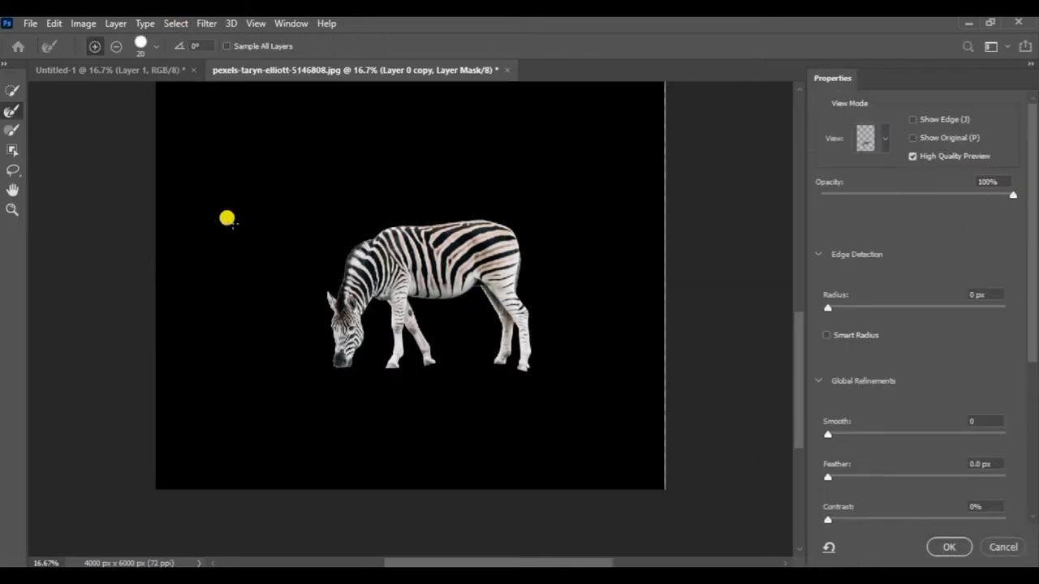
key("ctrl+plus")
key("ctrl+plus")
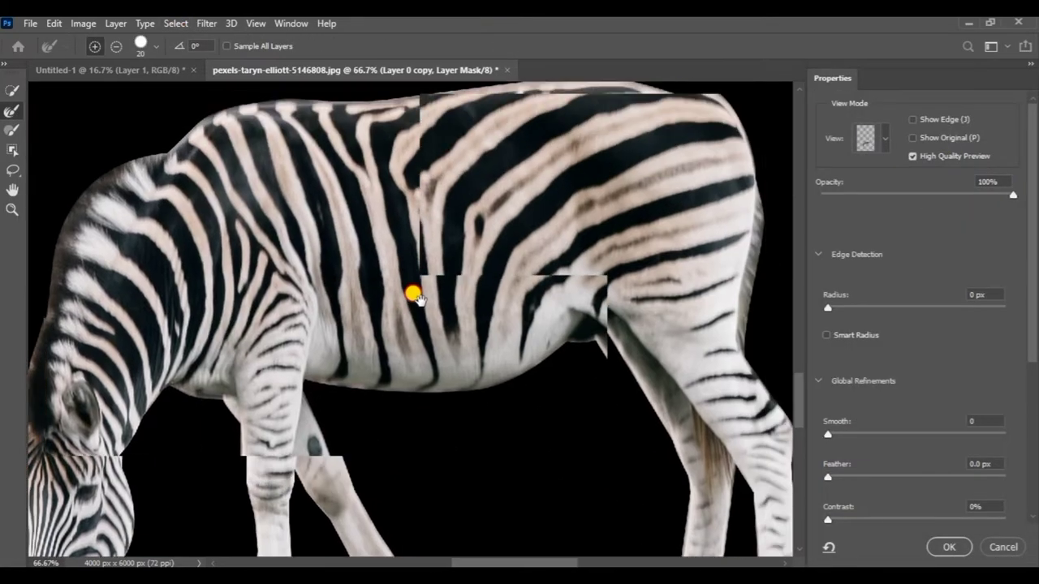
left_click_drag(222, 216, 460, 288)
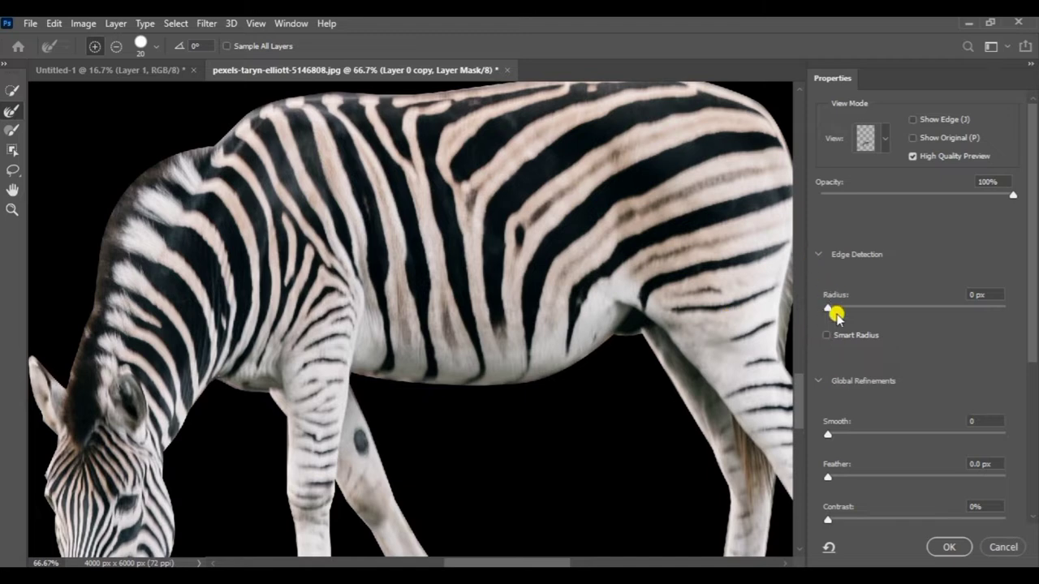
left_click_drag(829, 308, 834, 307)
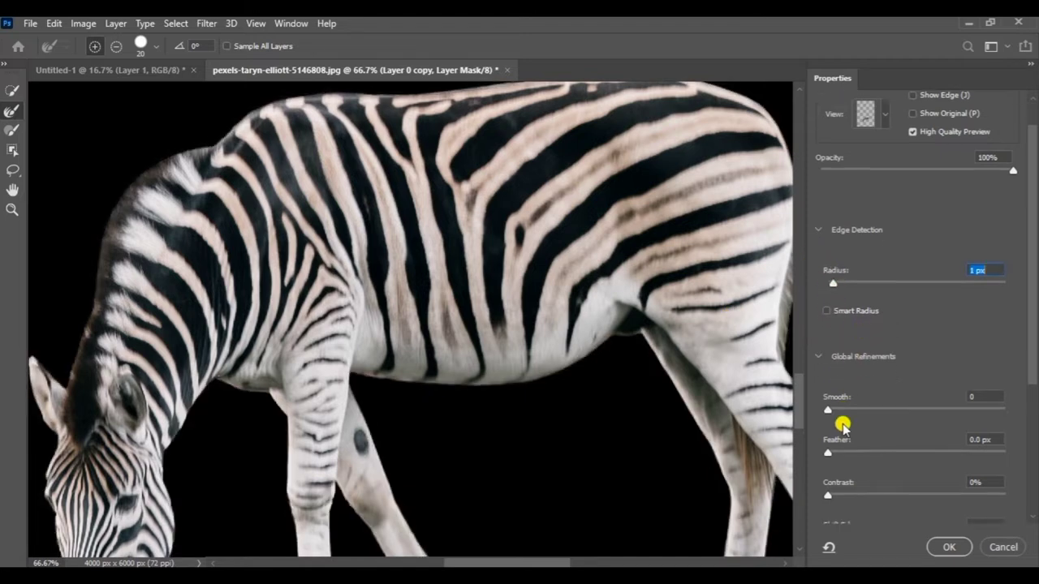
scroll(836, 406, "down", 2)
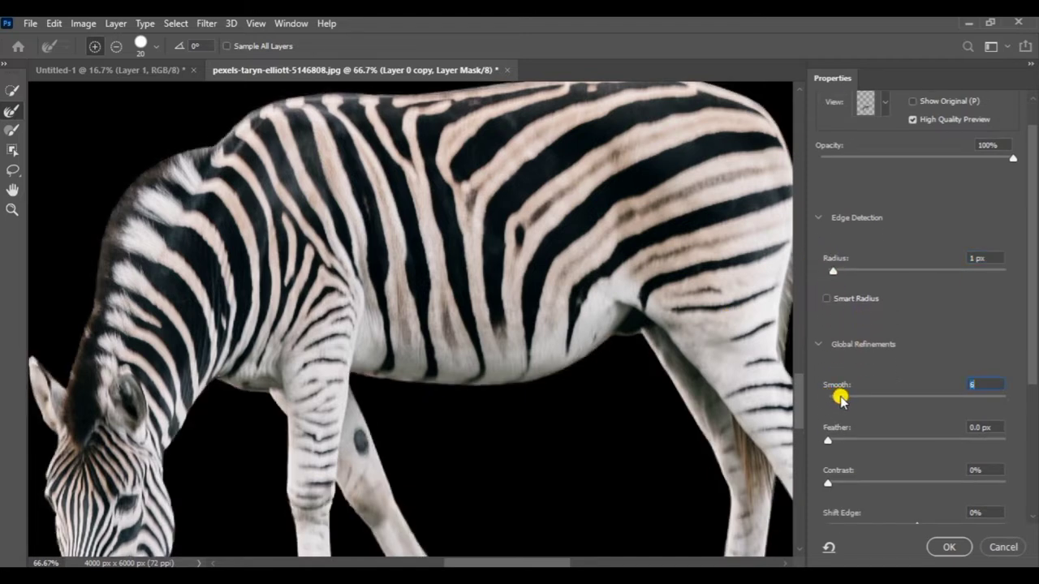
scroll(843, 393, "down", 3)
left_click_drag(519, 355, 476, 233)
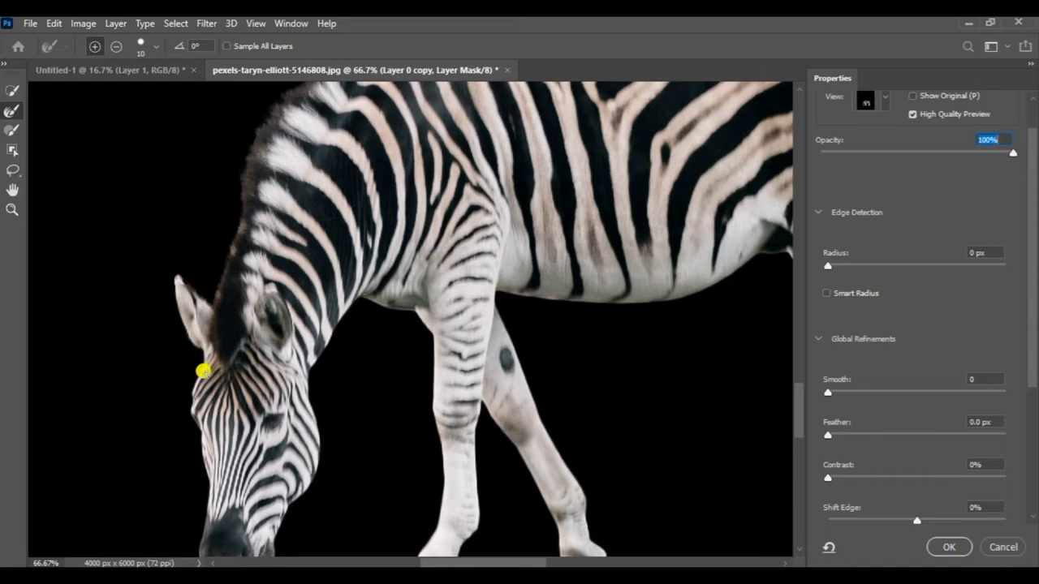
mouse_move(1025, 352)
left_mouse_down()
mouse_move(1029, 390)
mouse_move(970, 452)
left_mouse_up()
left_click(826, 420)
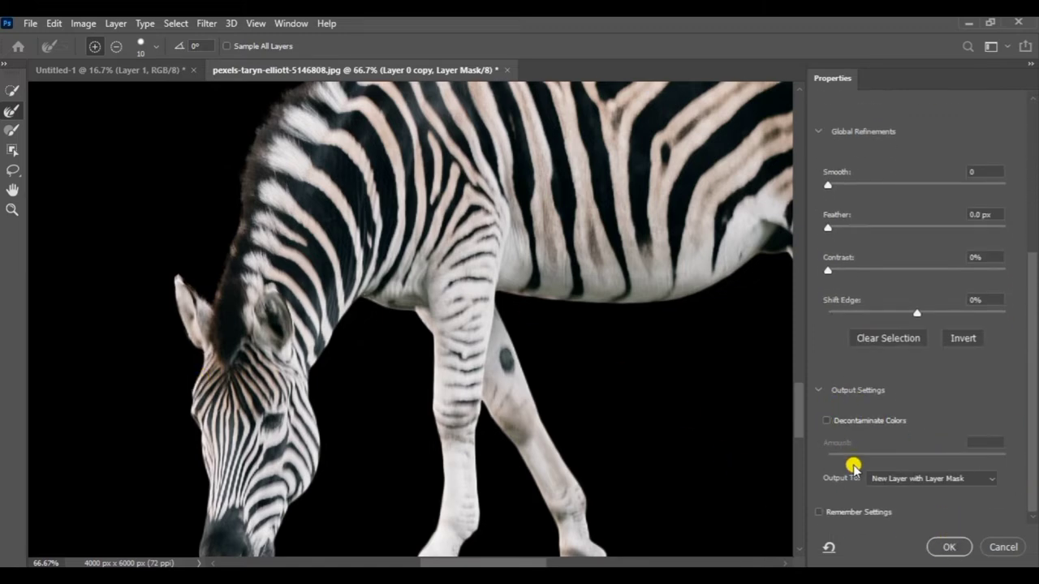
left_click(941, 546)
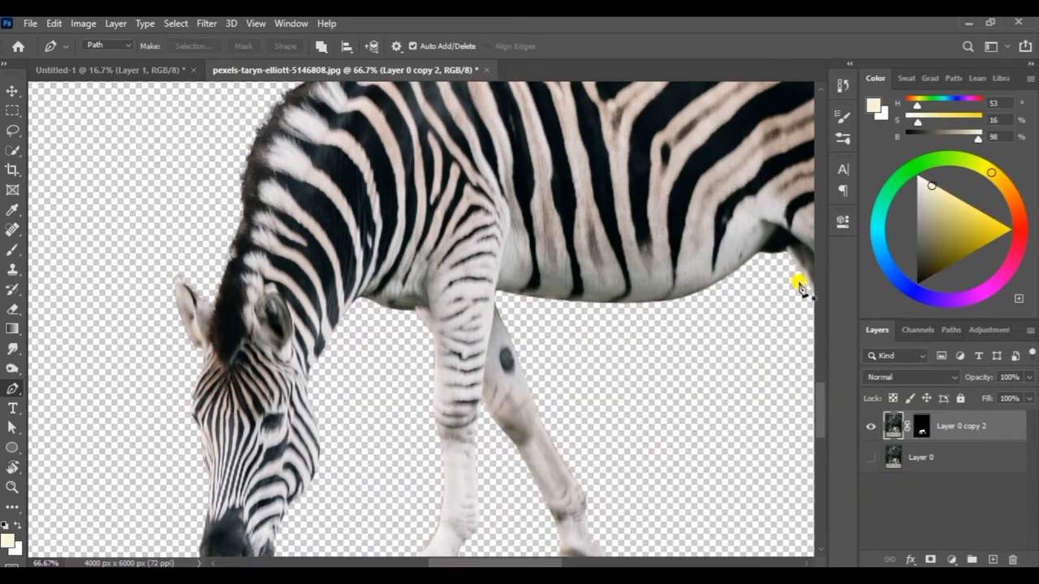
Step: Move the cut-out zebra into Untitled-1 above Color Fill 1 and place it on the meadow
key("ctrl+minus")
key("ctrl+minus")
key("ctrl+minus")
key("ctrl+minus")
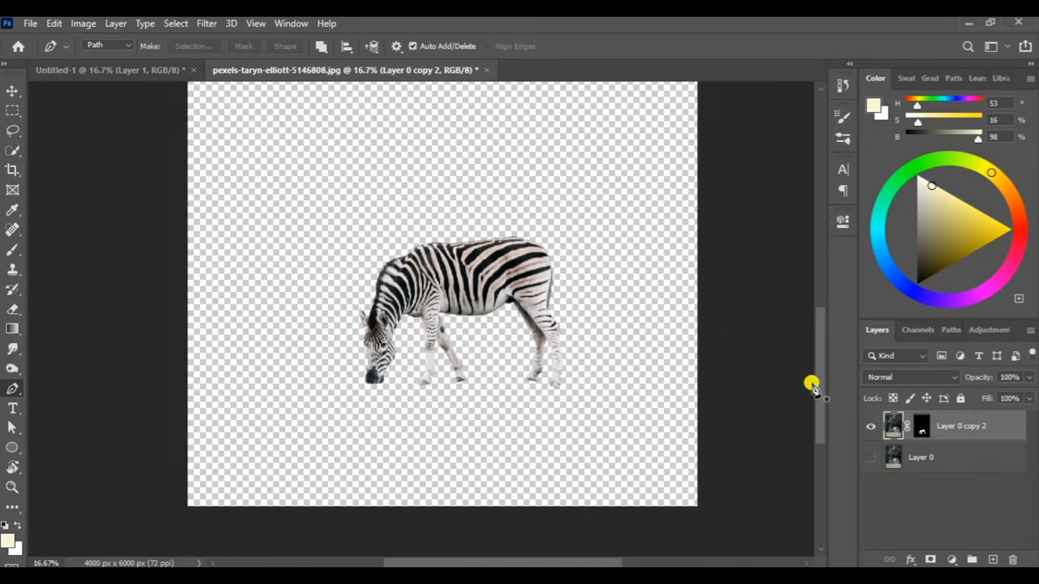
left_click(12, 91)
mouse_move(475, 263)
left_mouse_down()
mouse_move(447, 241)
mouse_move(417, 324)
left_mouse_up()
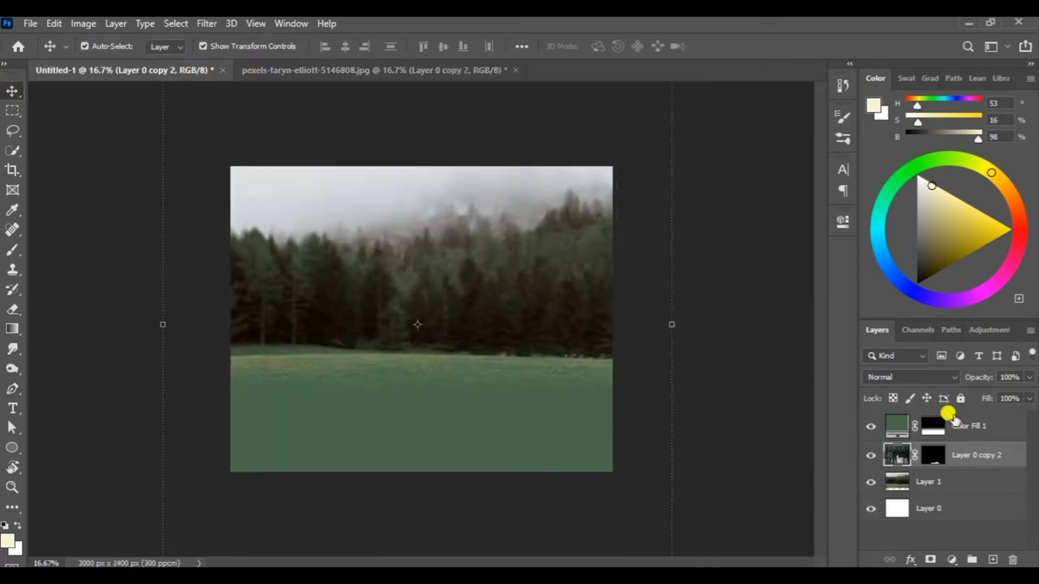
left_click_drag(948, 416, 962, 403)
left_click_drag(492, 440, 471, 281)
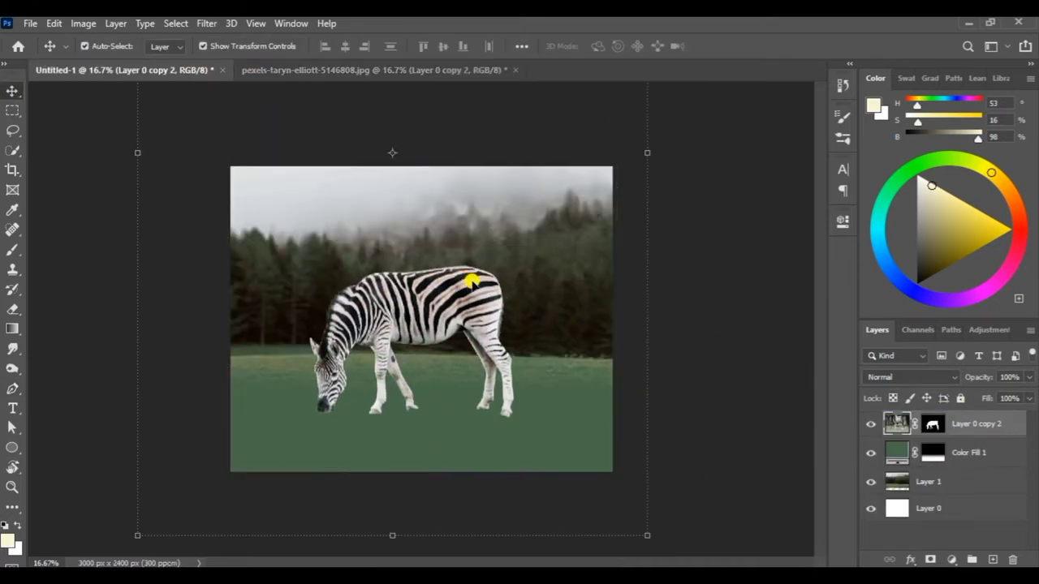
left_click(703, 317)
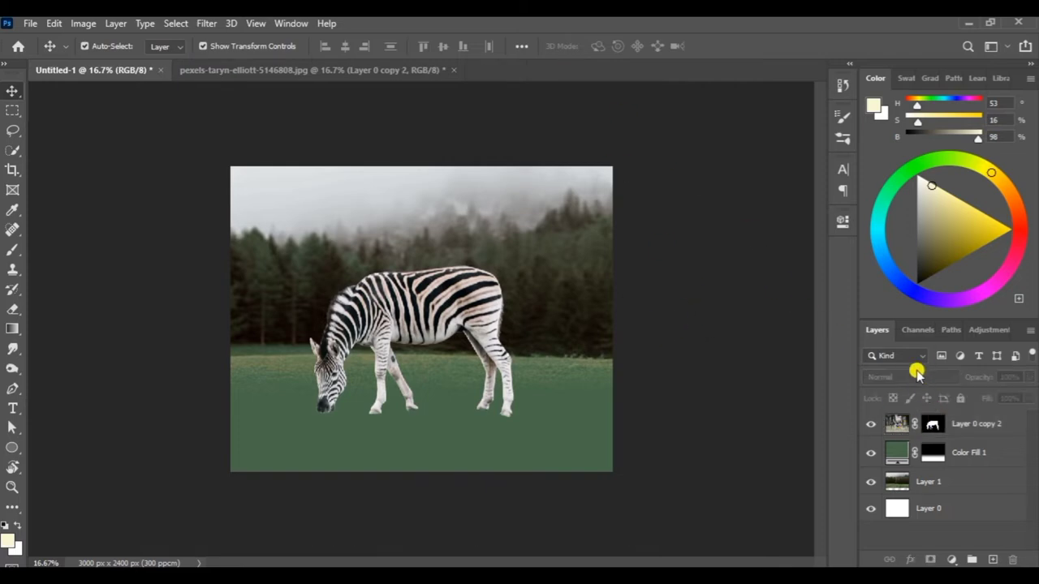
key("ctrl+Tab")
Step: Erase the zebra from the source photo with a Content-Aware fill of its path selection
left_click(871, 425)
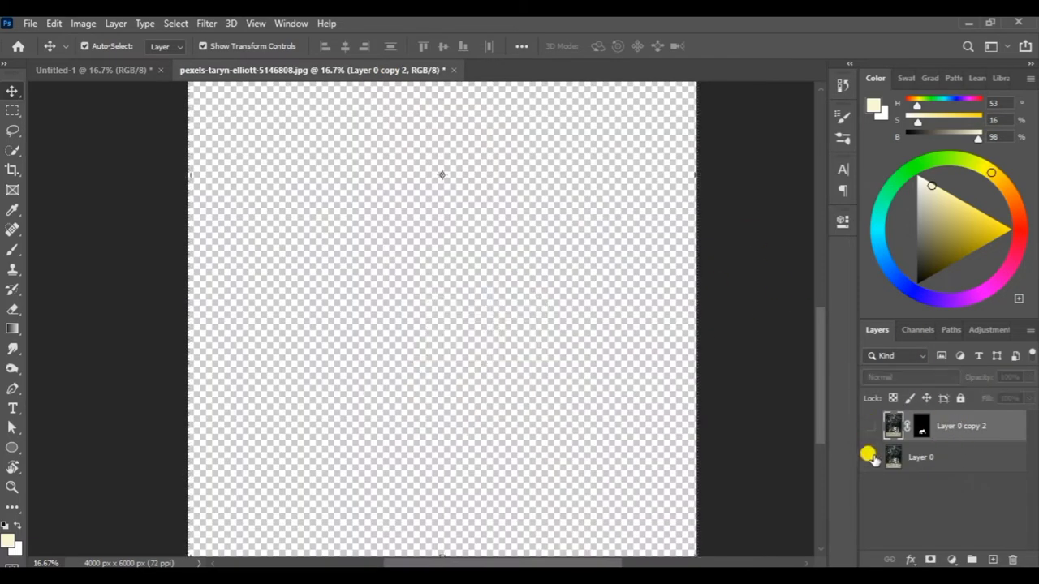
left_click(871, 457)
left_click(946, 329)
left_click(871, 362, "ctrl")
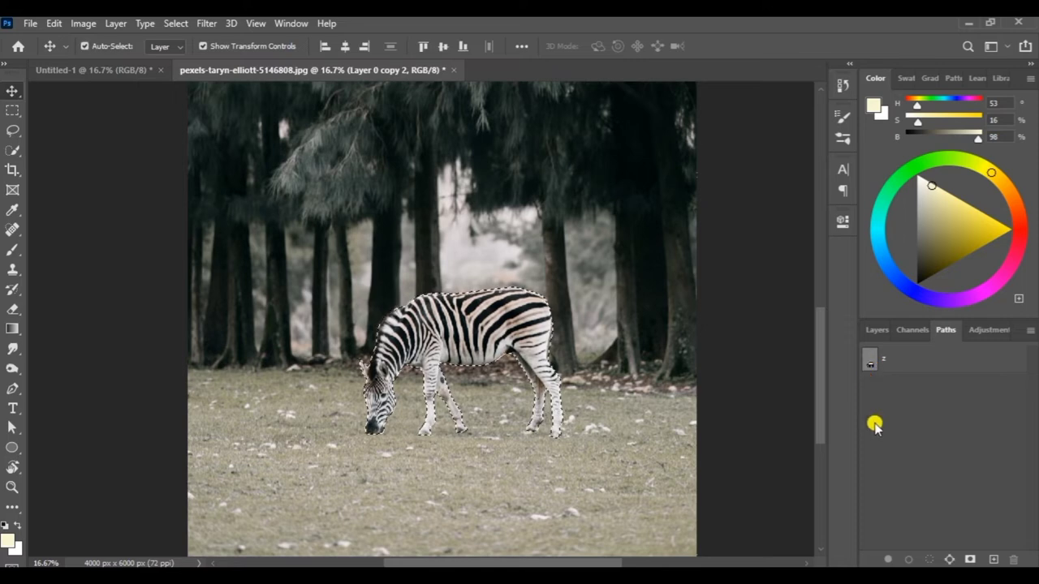
left_click(53, 23)
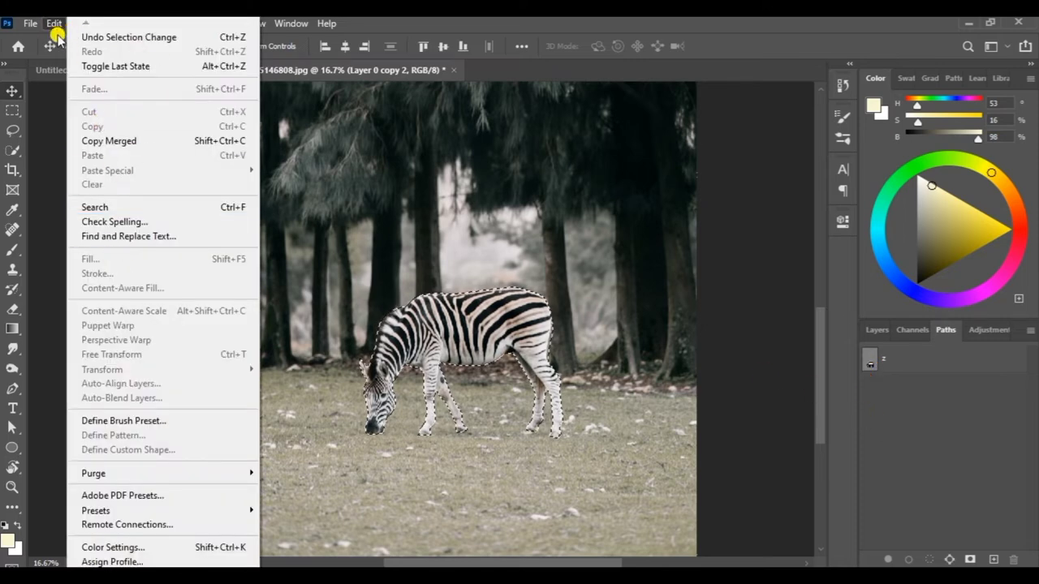
left_click(877, 330)
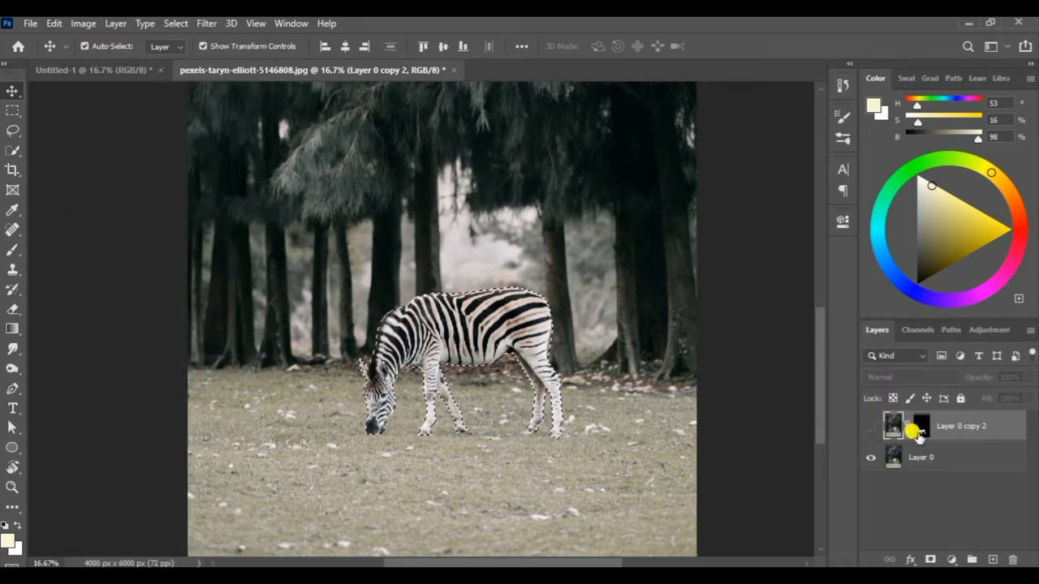
left_click(957, 457)
left_click(54, 23)
left_click(149, 259)
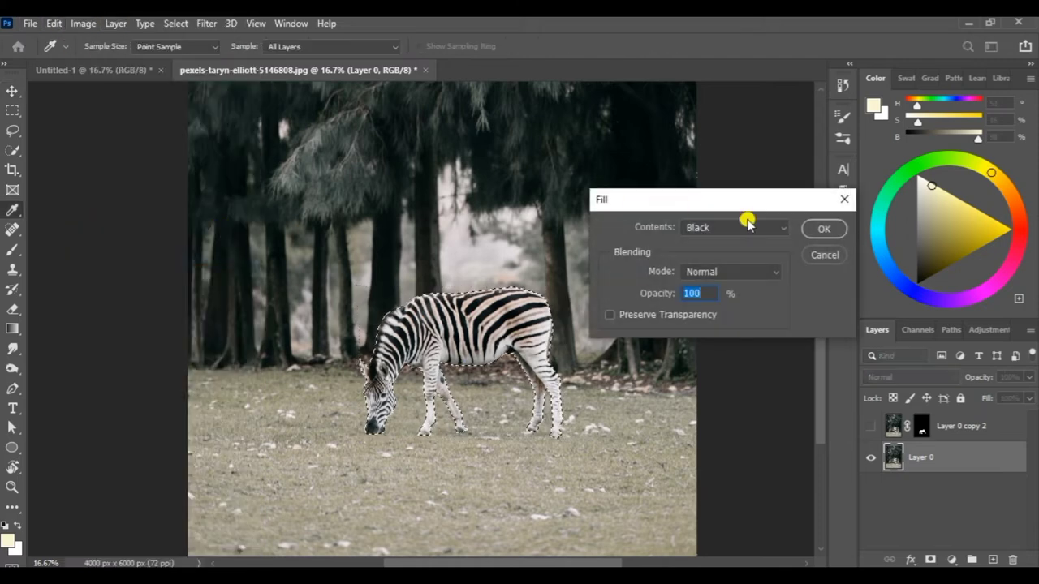
left_click(730, 225)
left_click(749, 278)
left_click(820, 226)
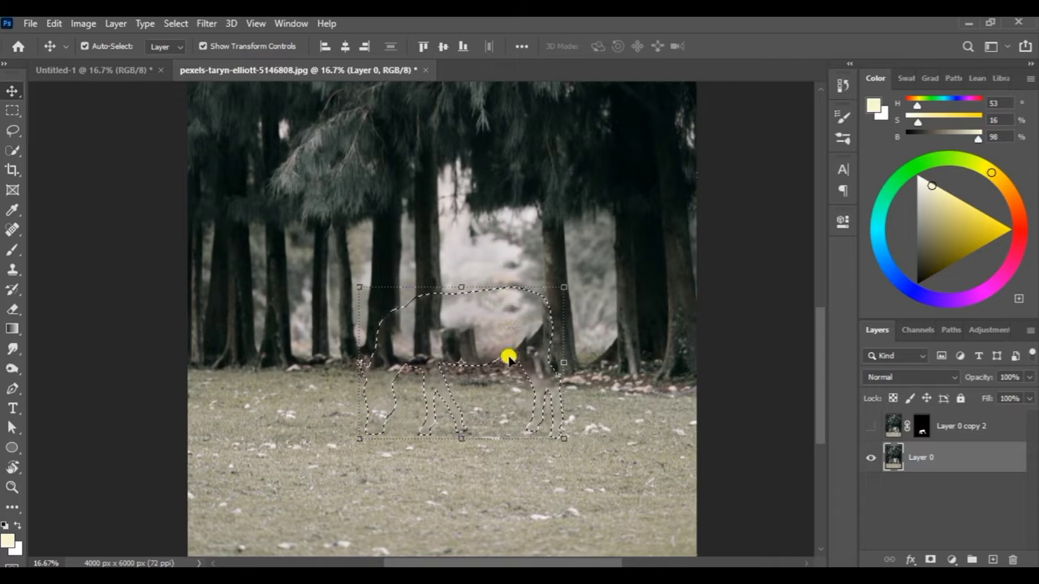
key("ctrl+d")
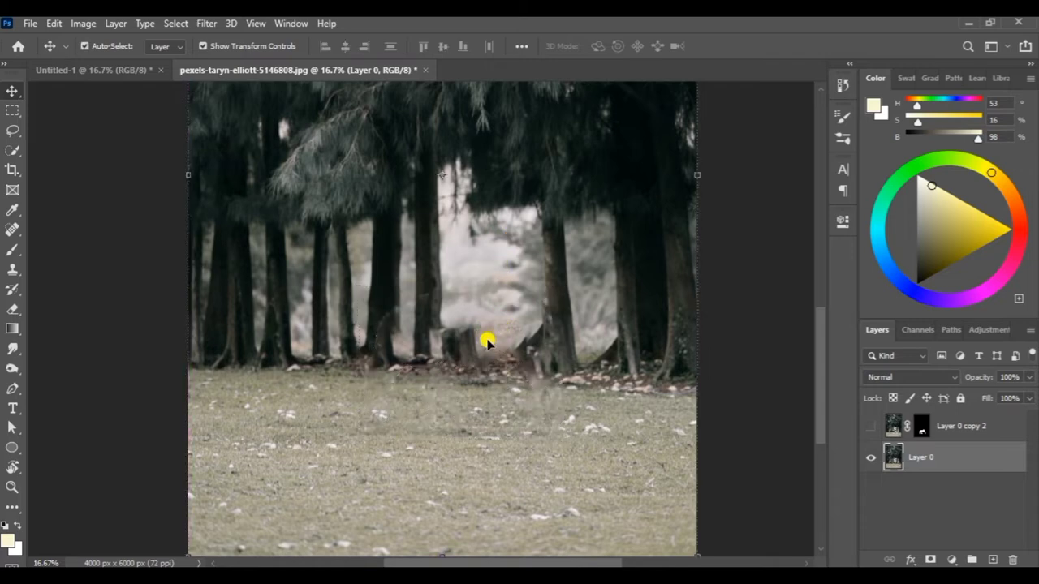
Step: Move the marqueed ground into Untitled-1 beneath the zebra, delete Color Fill 1, and hide the zebra
left_click(12, 110)
left_click_drag(206, 351, 170, 364)
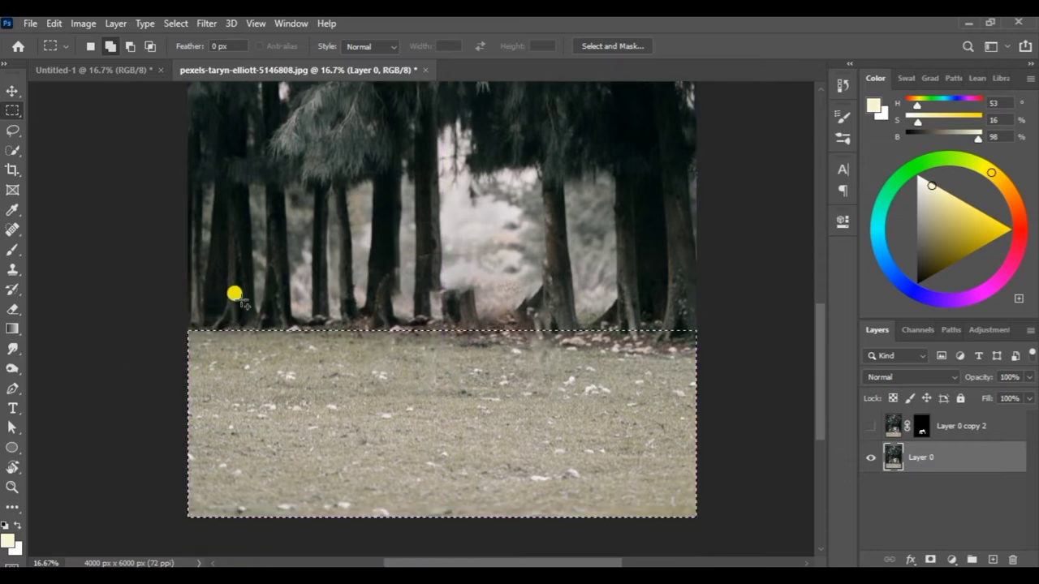
left_click(16, 93)
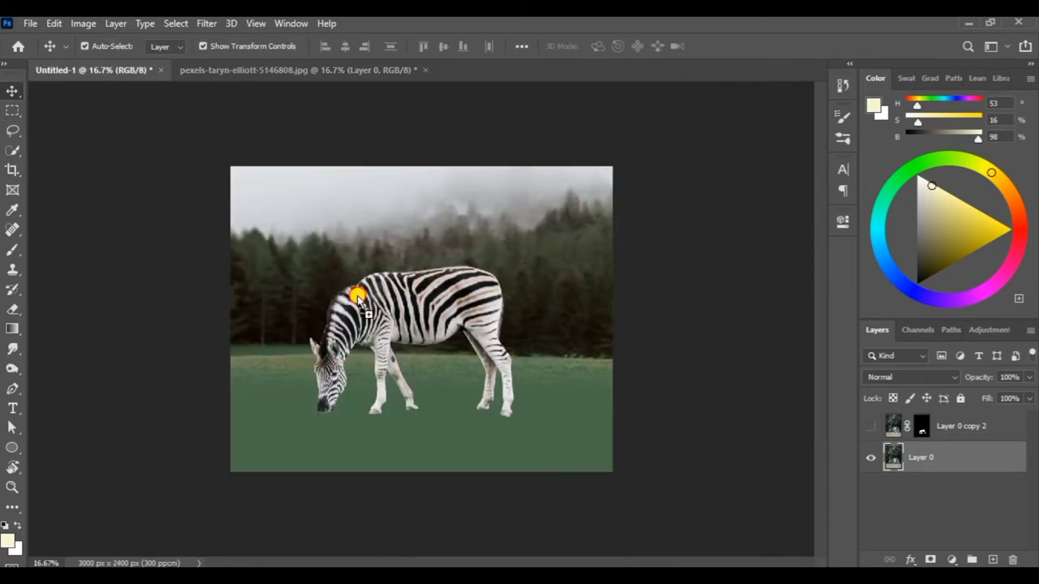
left_click_drag(199, 87, 467, 395)
left_click_drag(929, 420, 925, 461)
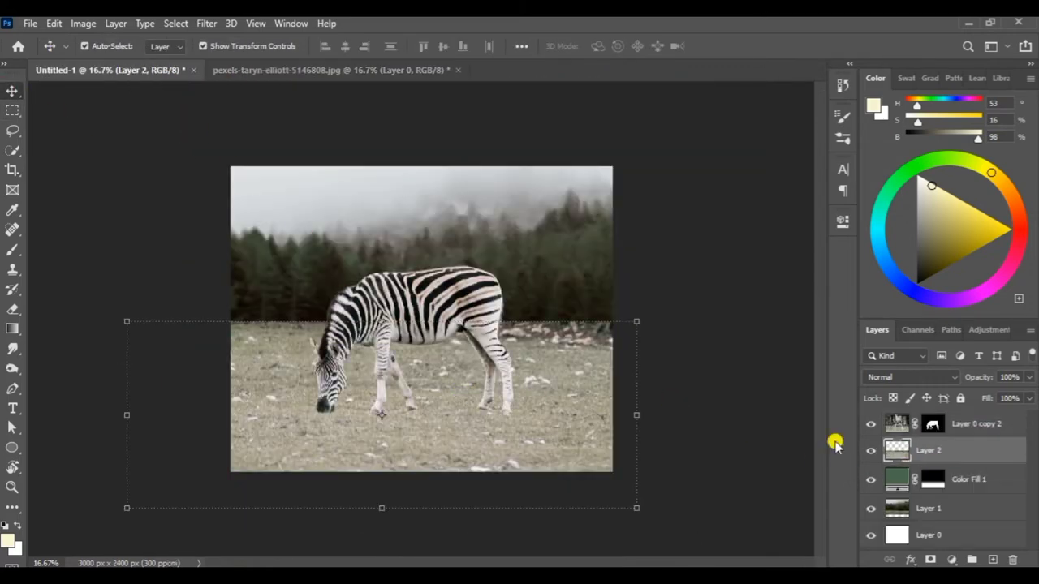
left_click_drag(540, 388, 541, 443)
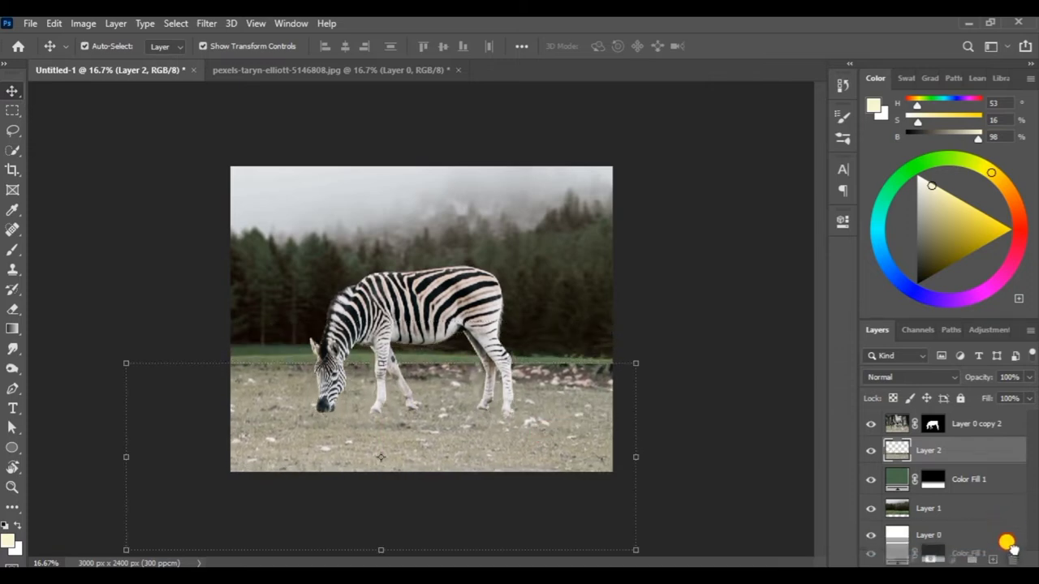
left_click_drag(966, 478, 1012, 560)
left_click_drag(436, 425, 429, 390)
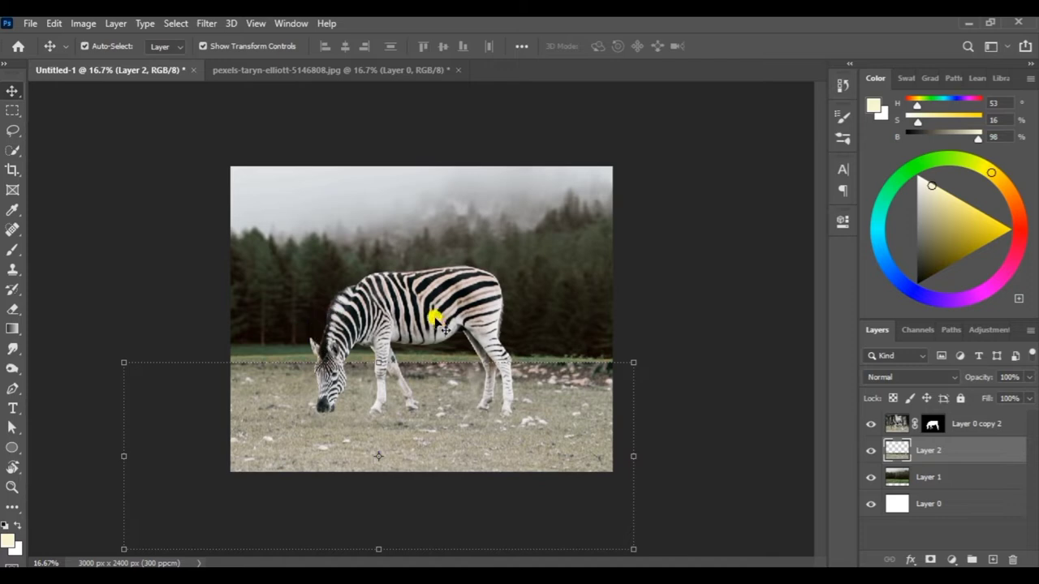
left_click(443, 327)
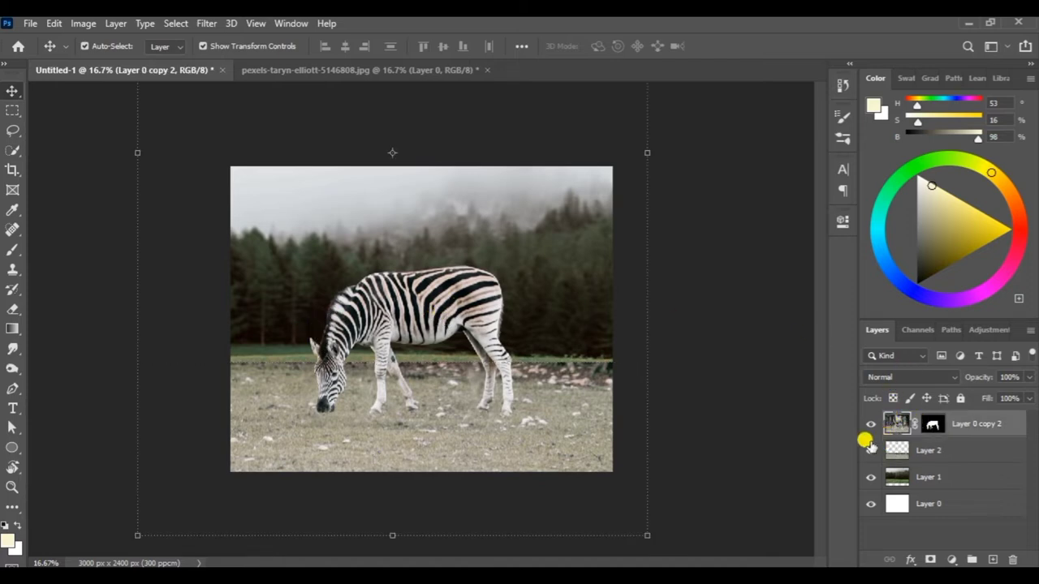
left_click(870, 424)
left_click(922, 450)
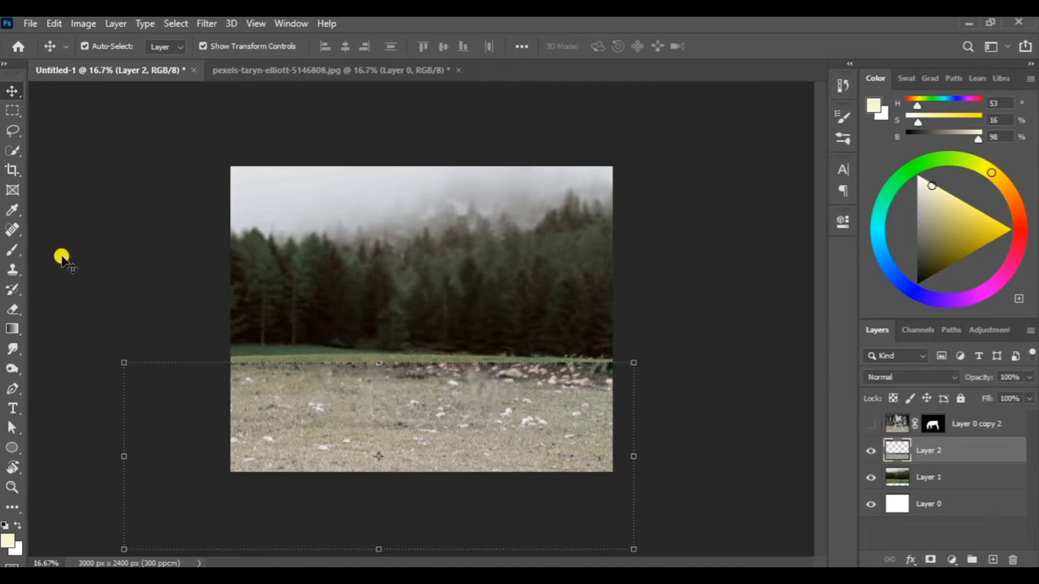
Step: Set the ground's clipped Hue/Saturation to Hue +42, Saturation +20, Lightness -17
key("b")
left_click(844, 141)
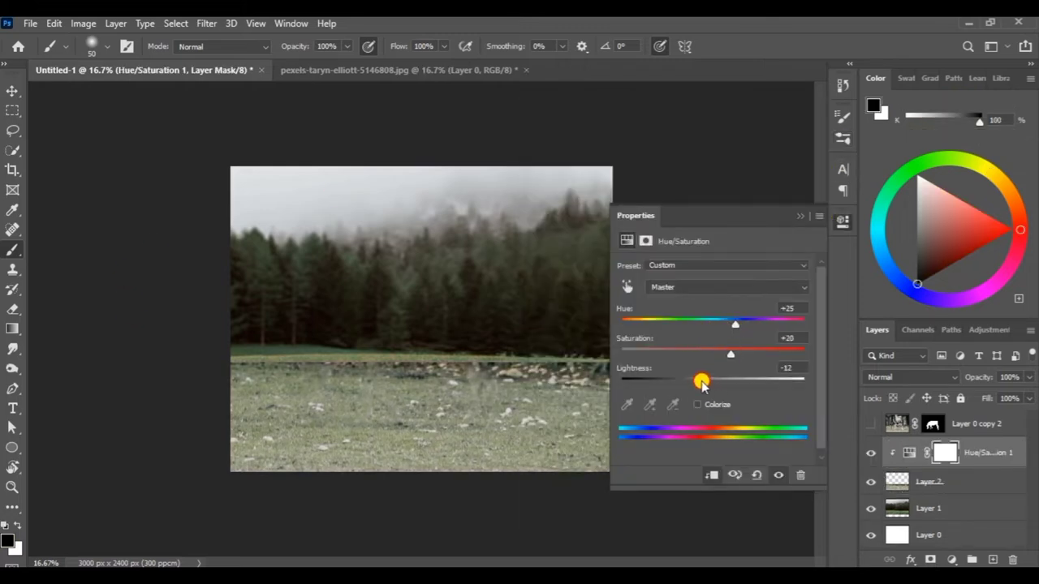
left_click_drag(713, 386, 698, 383)
mouse_move(738, 327)
left_mouse_down()
mouse_move(725, 331)
mouse_move(757, 326)
left_mouse_up()
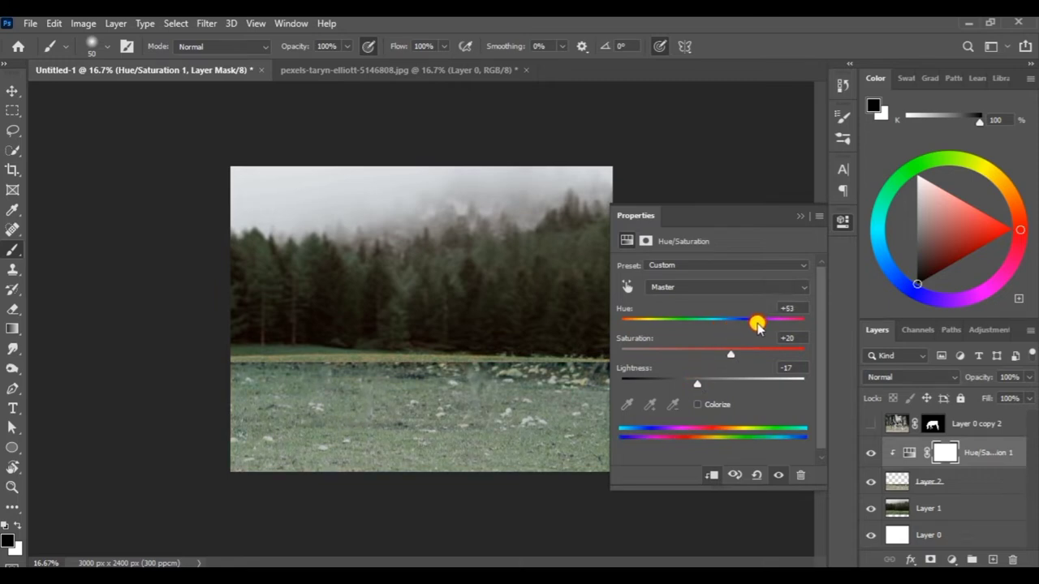
left_click(801, 217)
Step: Mask Layer 2 and paint its horizon edge softly with black, then low-opacity white
key("bracketright")
key("bracketright")
key("bracketright")
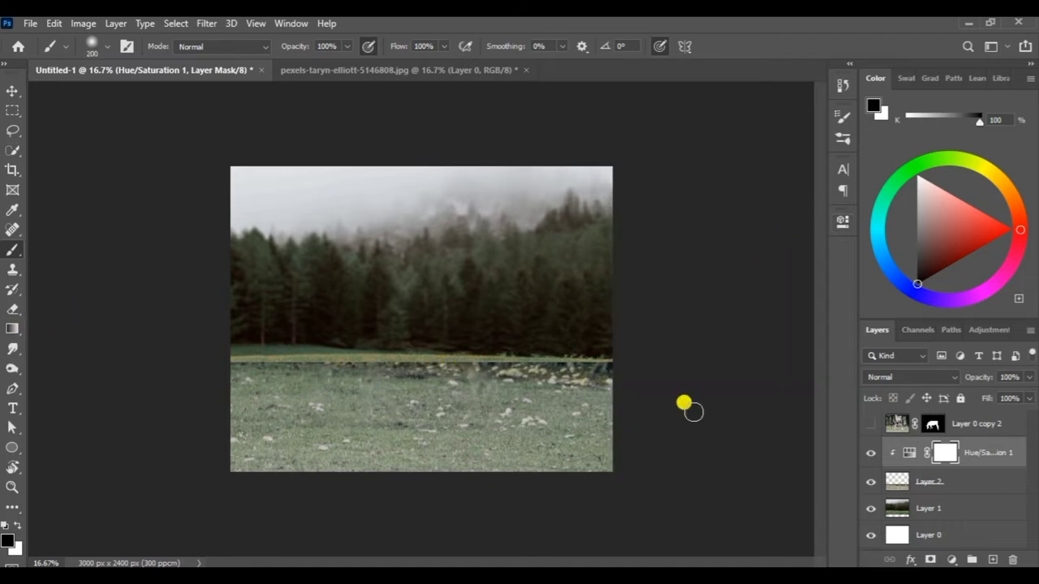
left_click(896, 483)
left_click(933, 559)
key("bracketright")
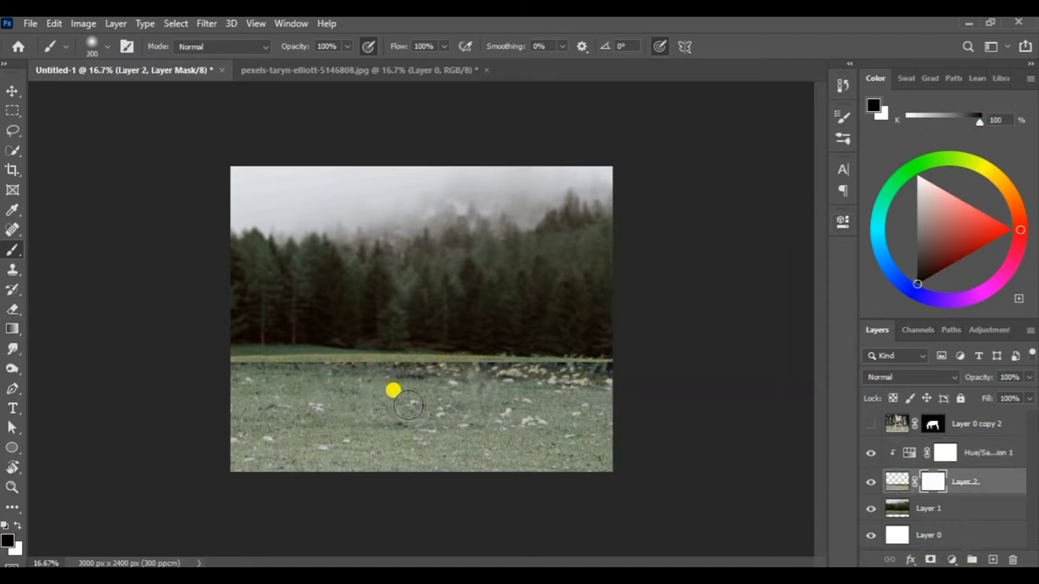
mouse_move(394, 389)
left_mouse_down()
mouse_move(225, 348)
mouse_move(452, 341)
mouse_move(482, 352)
left_mouse_up()
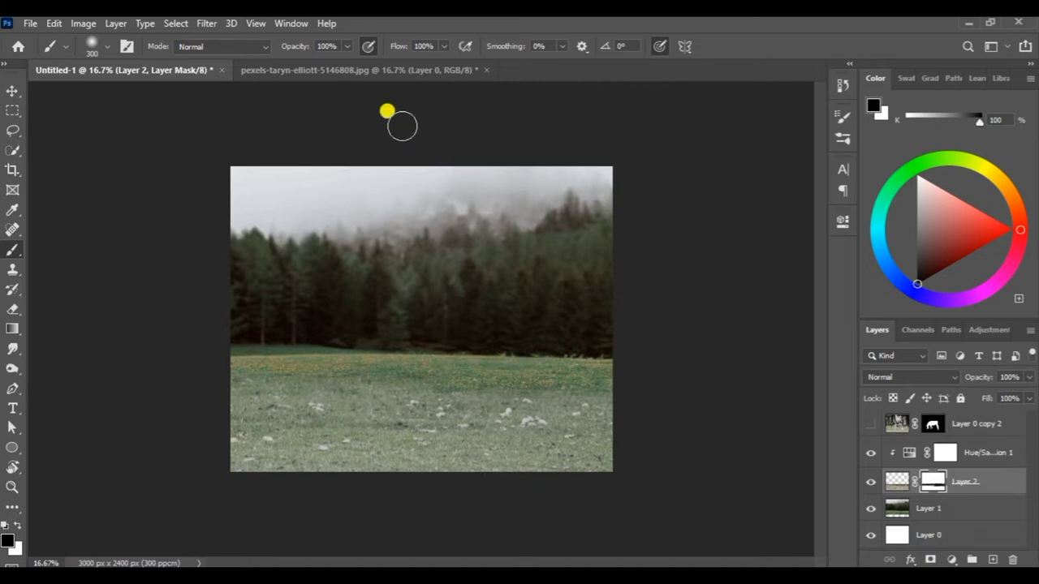
left_click_drag(347, 46, 313, 65)
key("x")
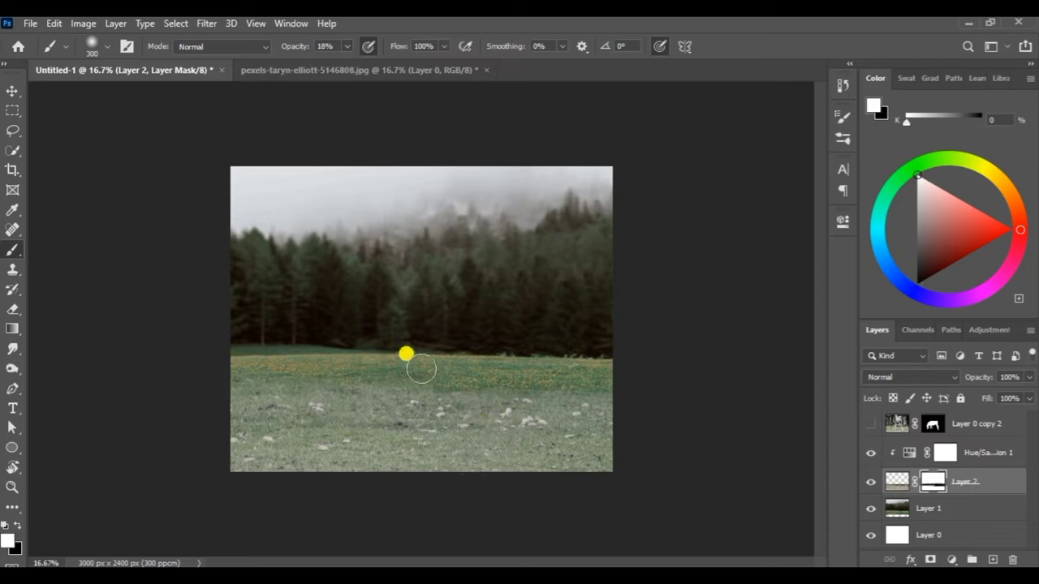
left_click_drag(402, 357, 568, 370)
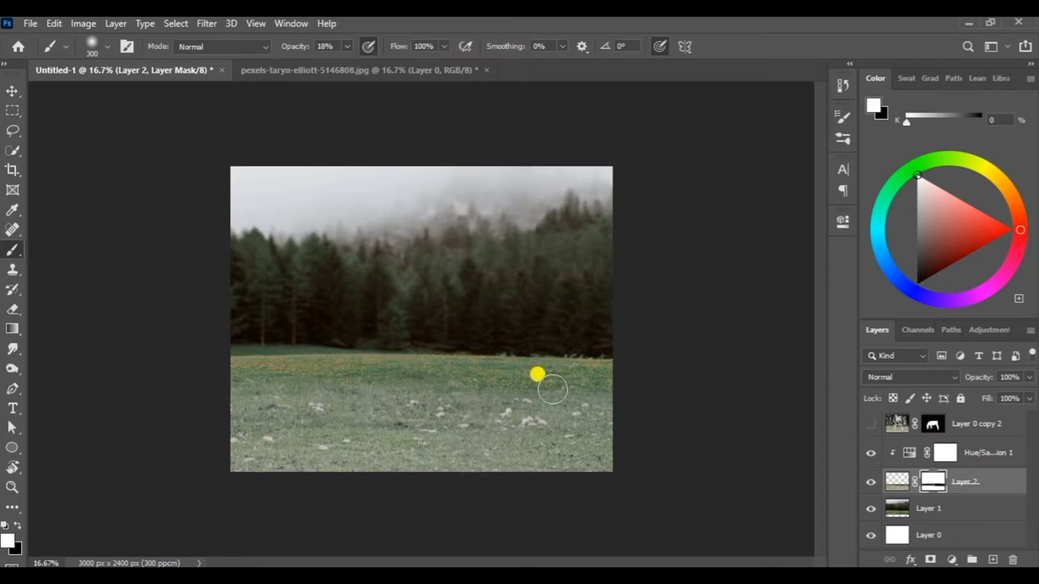
left_click(903, 505)
Step: Add a Hue/Saturation adjustment clipped to the forest with Hue +4, Saturation -18, Lightness -25
left_click(951, 559)
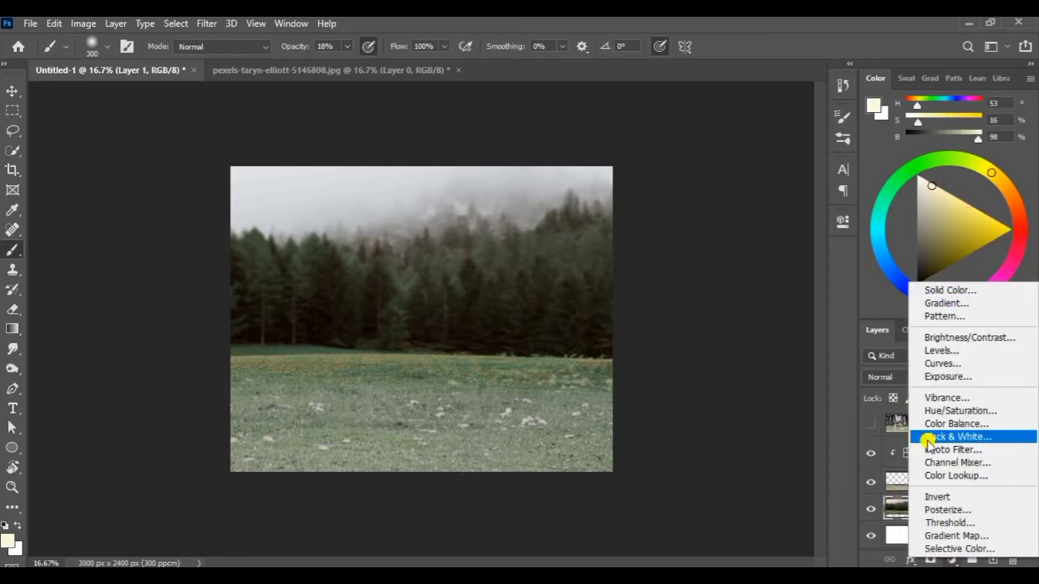
left_click(945, 409)
key("ctrl+alt+g")
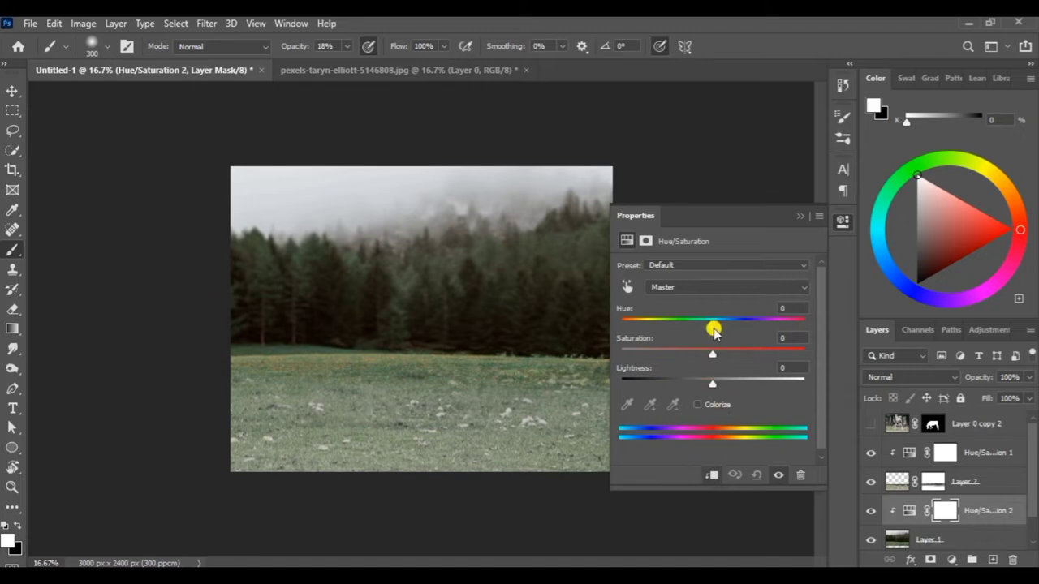
mouse_move(714, 330)
left_mouse_down()
mouse_move(728, 327)
mouse_move(708, 331)
left_mouse_up()
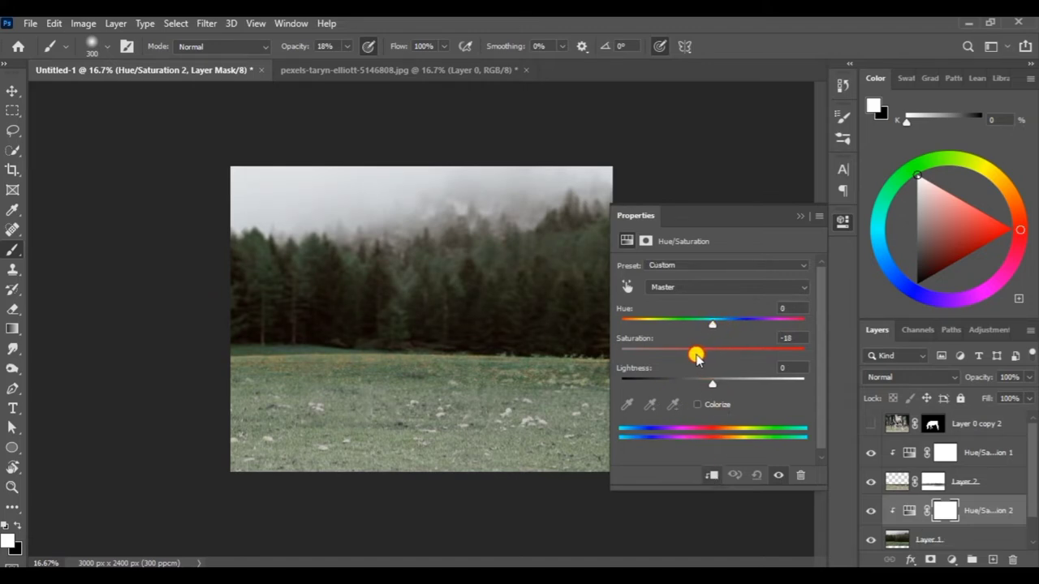
left_click_drag(711, 383, 691, 388)
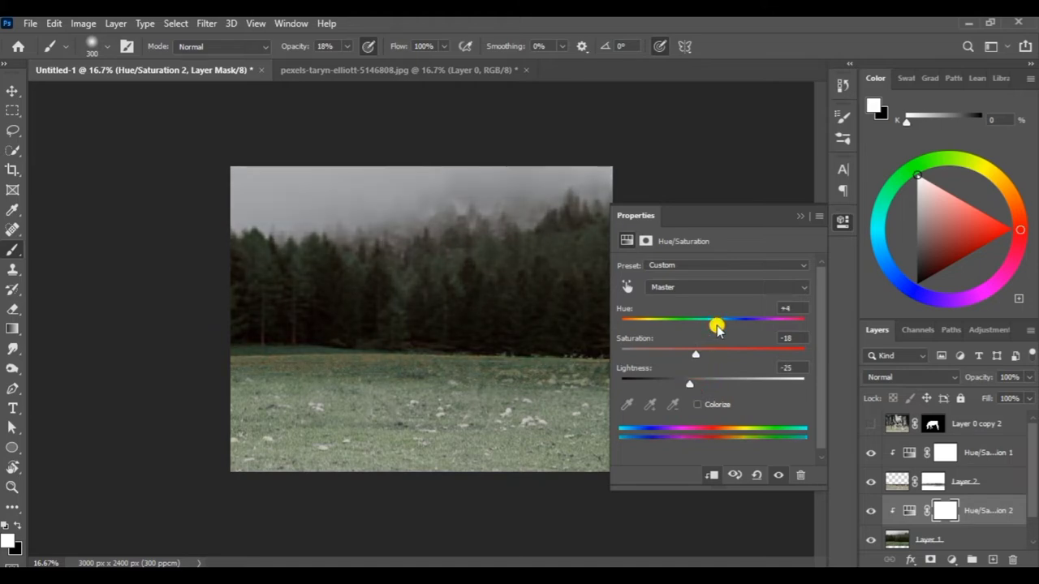
left_click(799, 217)
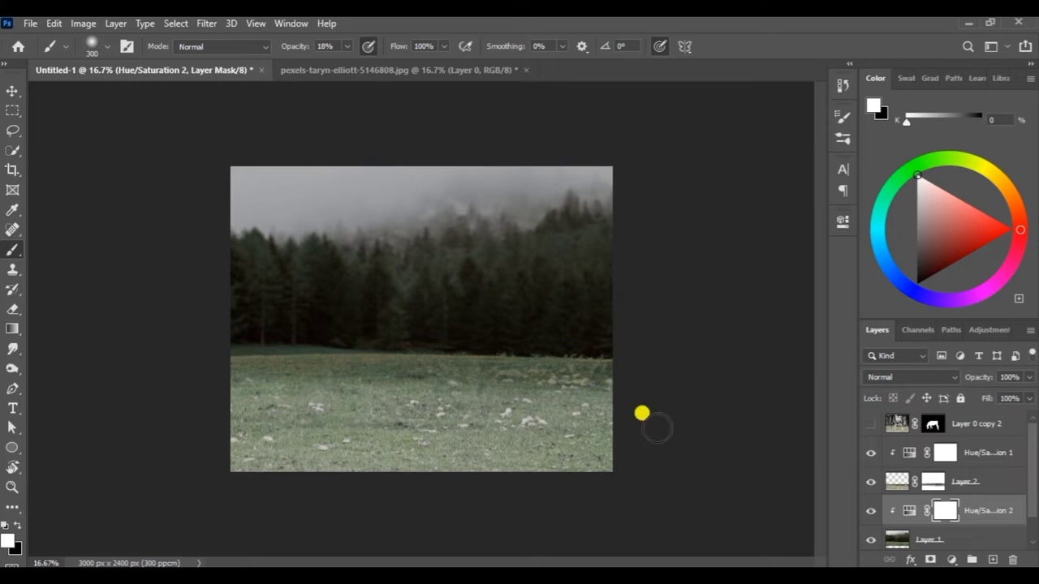
Step: Lower Hue/Saturation 1 Lightness to -36 and show the zebra layer again
left_click(909, 452)
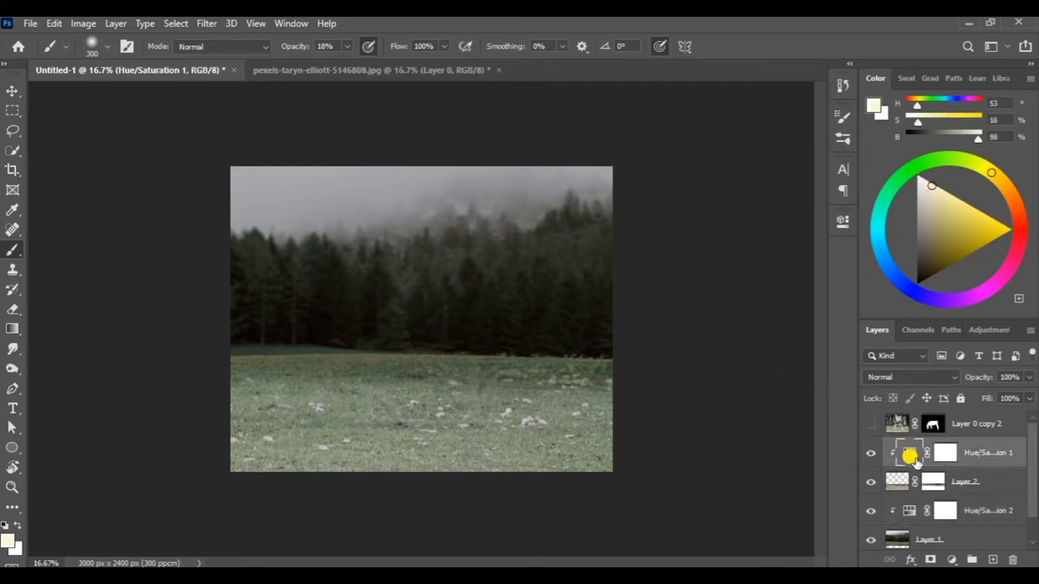
double_click(910, 455)
left_click_drag(699, 387, 686, 389)
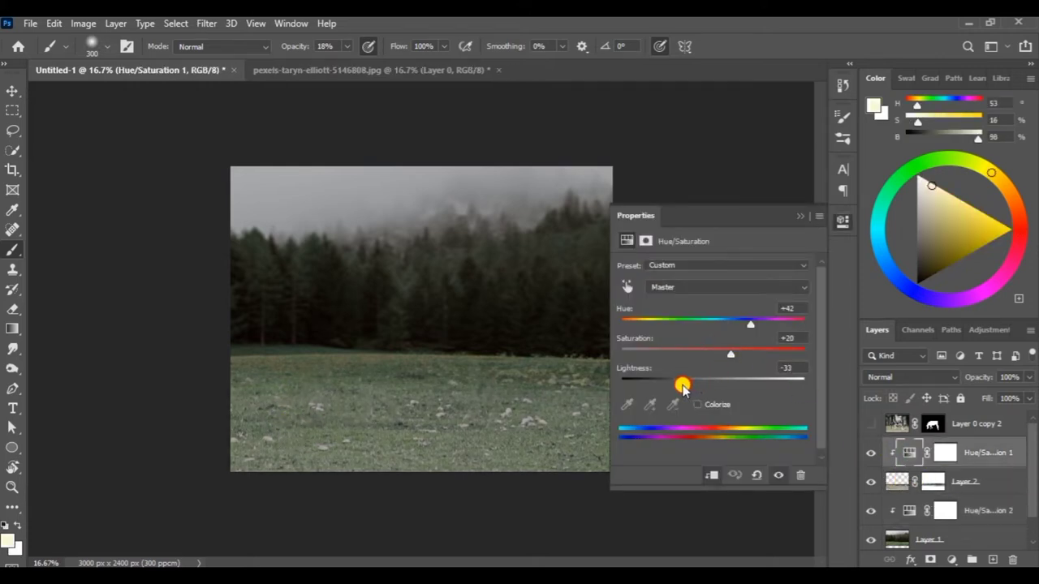
left_click(802, 218)
left_click(866, 425)
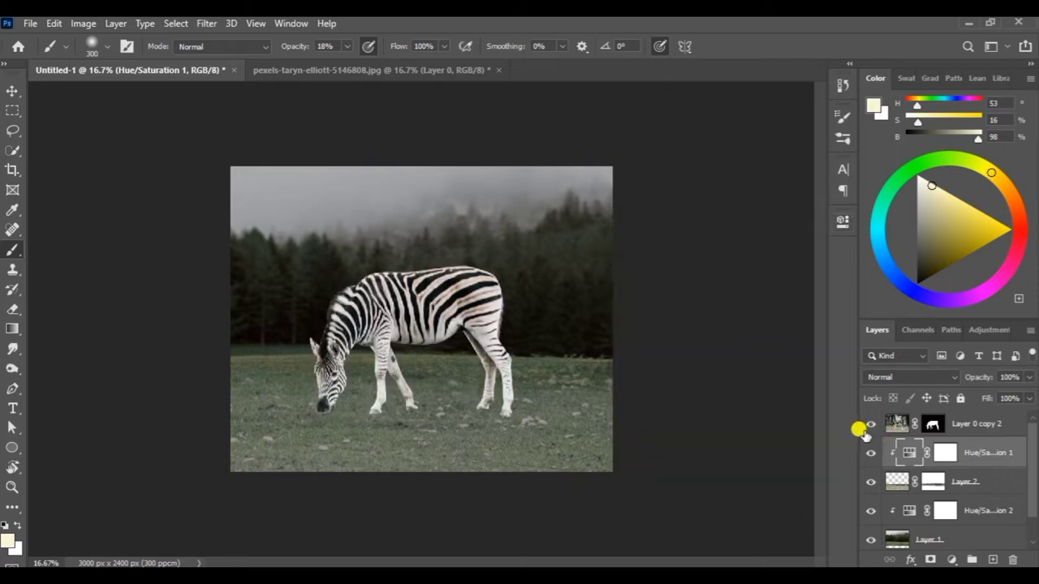
Step: Widen the zebra slightly and move it right and down onto the grass
left_click(12, 90)
left_click(428, 310)
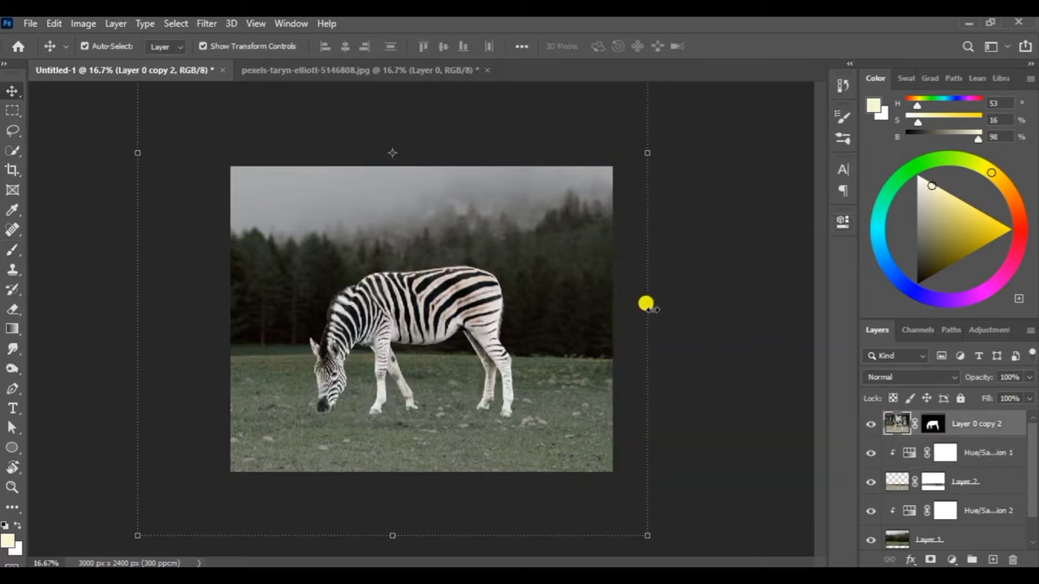
left_click_drag(647, 303, 661, 297)
left_click_drag(476, 301, 471, 325)
left_click(752, 45)
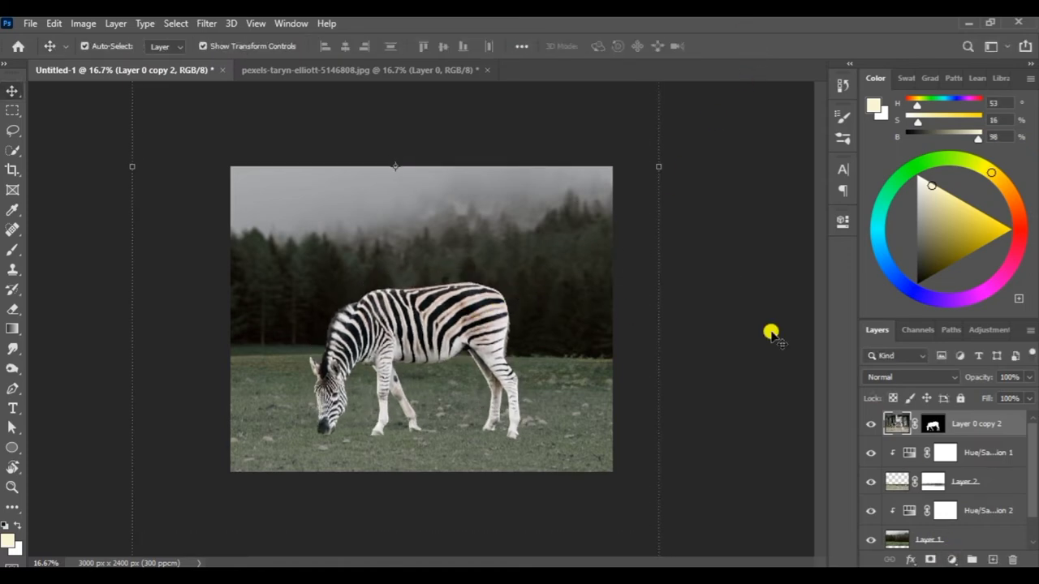
Step: Add a Levels adjustment with midtones at 0.90, clipped to the zebra
left_click(83, 23)
mouse_move(107, 62)
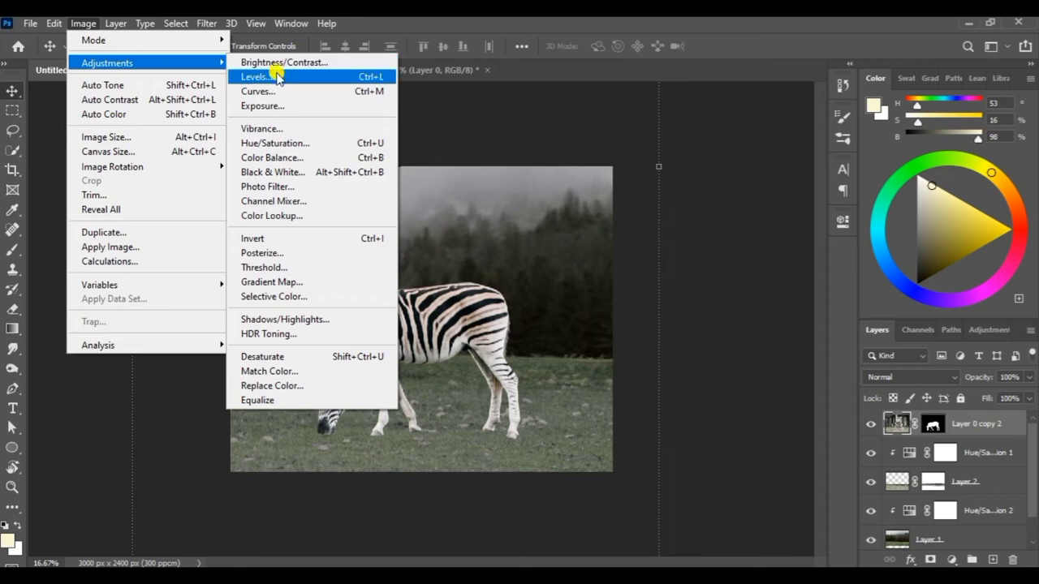
left_click(508, 118)
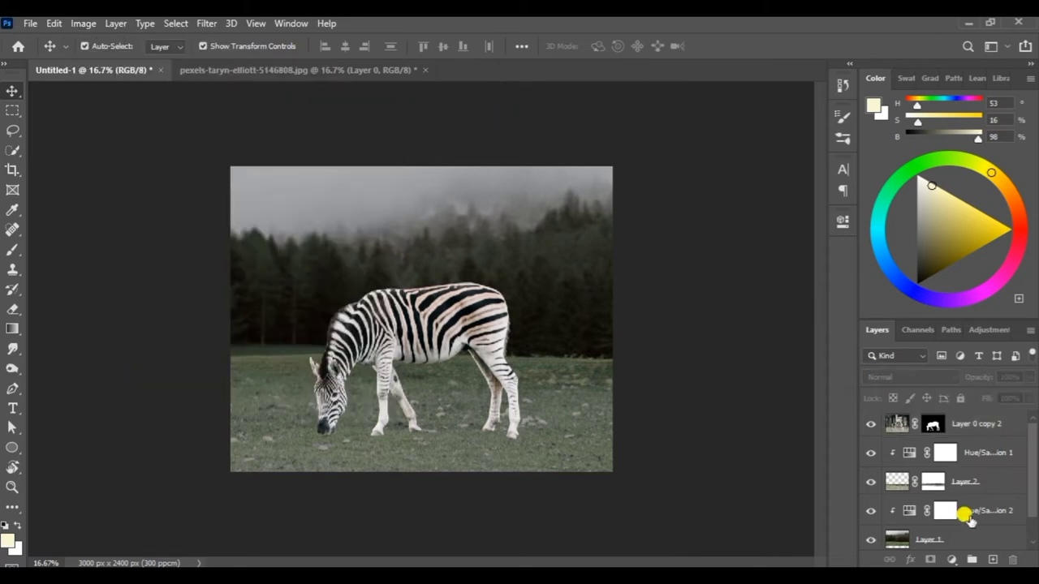
left_click(952, 559)
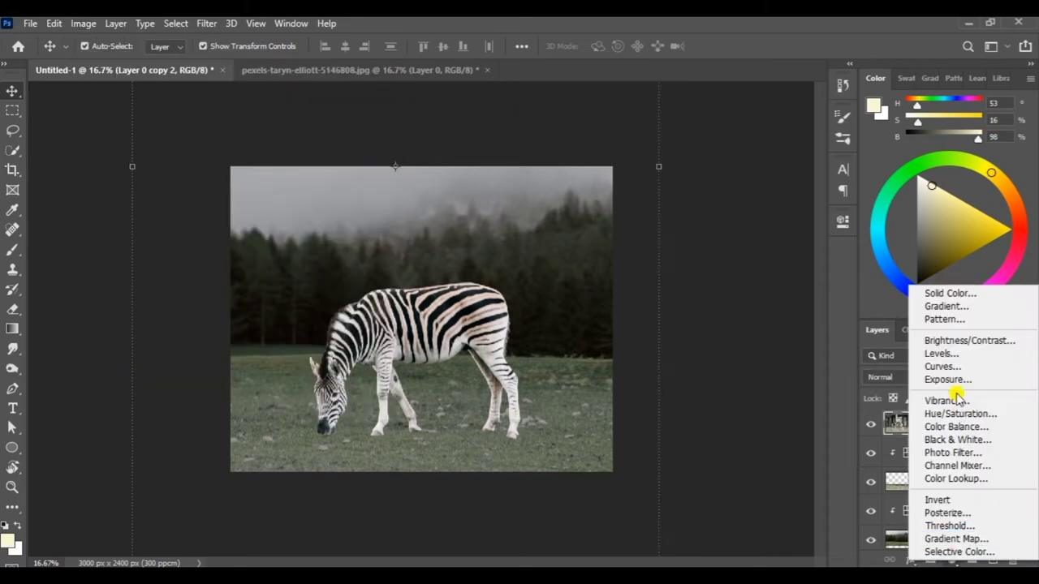
left_click(960, 359)
left_click_drag(722, 379, 731, 378)
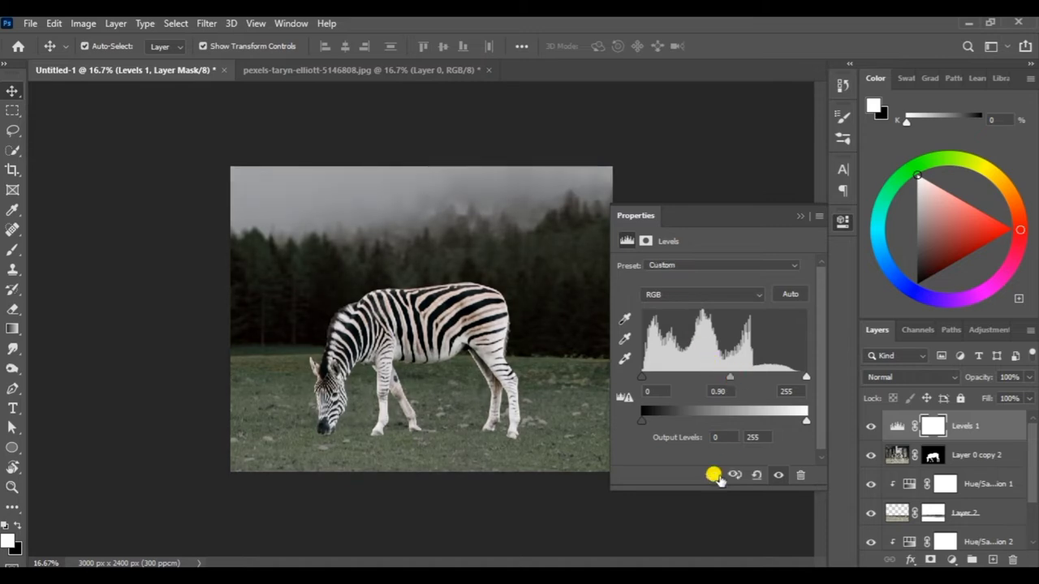
left_click(711, 476)
left_click(971, 510)
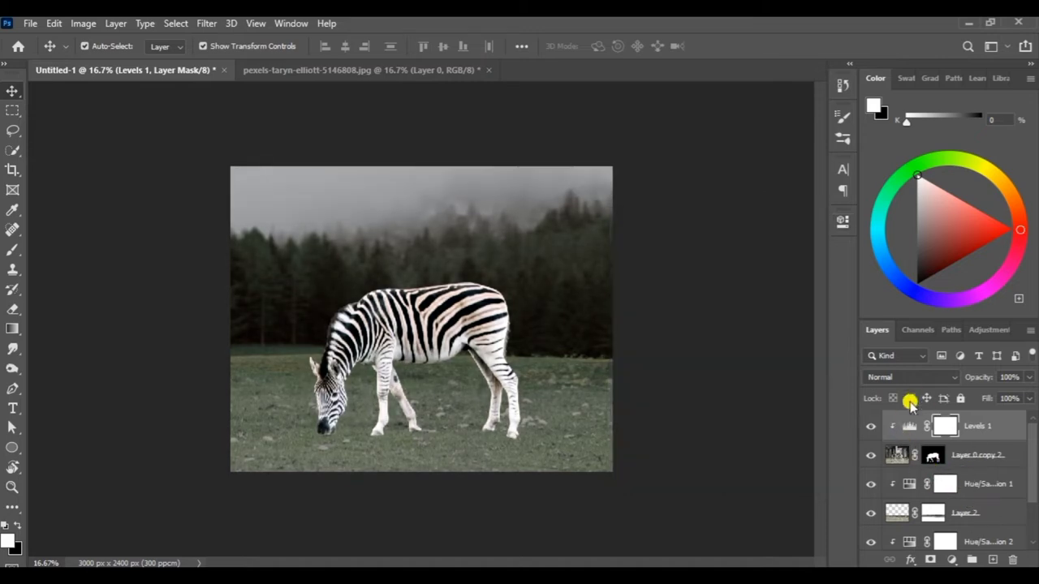
Step: Create a new empty Layer 3 just above the forest's Hue/Saturation 2
left_click_drag(1026, 466, 1030, 480)
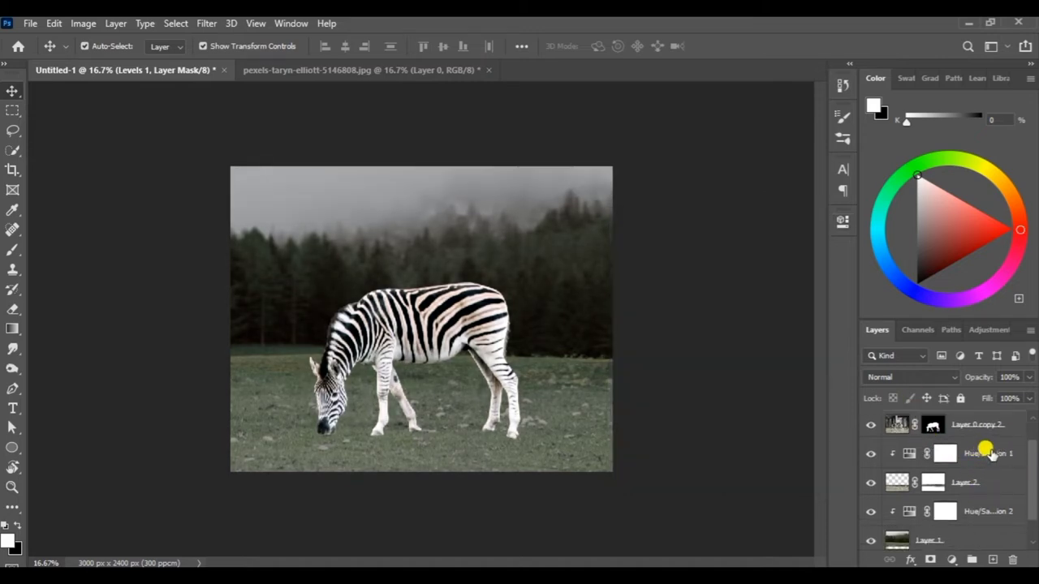
left_click(925, 537)
left_click(991, 559)
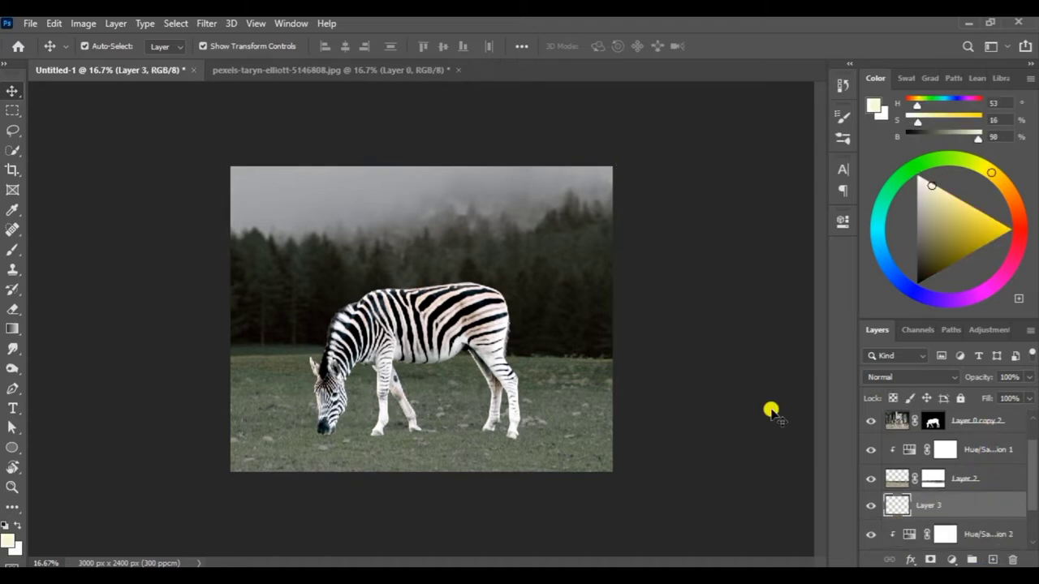
Step: Paint pale grey haze over the treeline with a 1600 px Soft Round Pressure Opacity brush
left_click(21, 254)
left_click(842, 137)
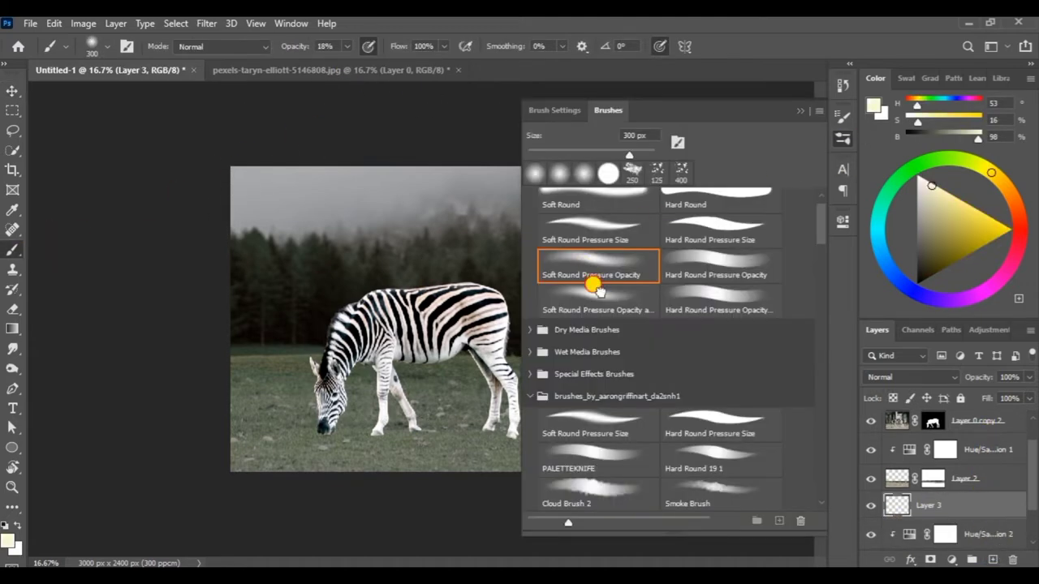
left_click(596, 292)
key("bracketright")
key("bracketright")
key("bracketright")
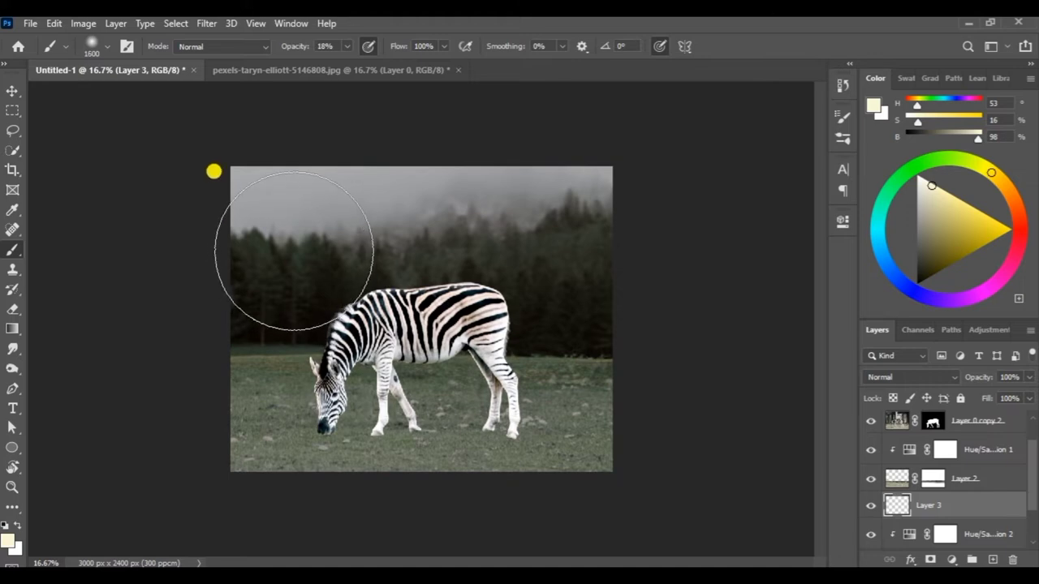
left_click(922, 186)
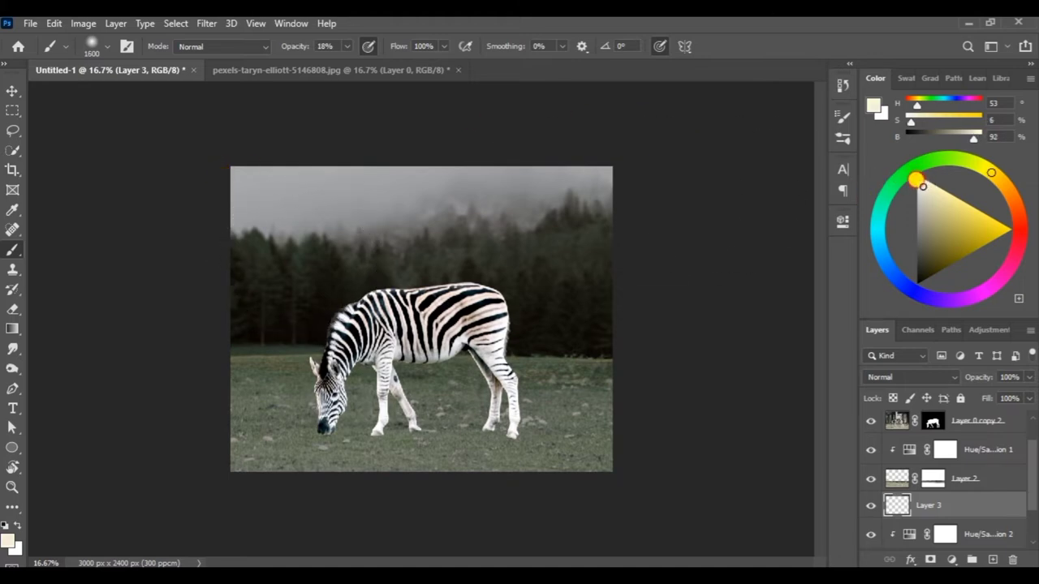
left_click(385, 209, "alt")
left_click(916, 191)
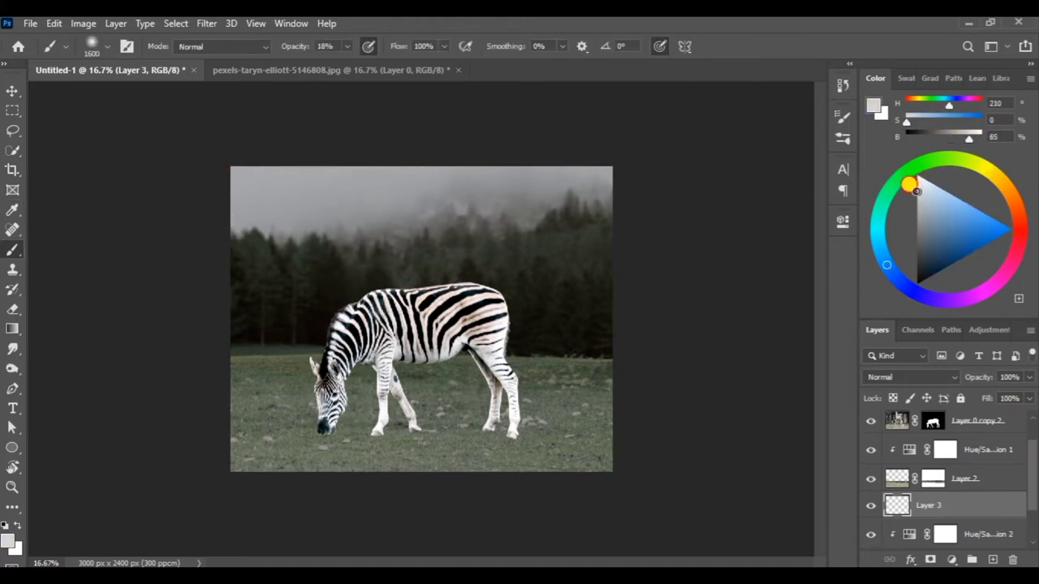
mouse_move(318, 273)
left_mouse_down()
mouse_move(351, 284)
mouse_move(324, 313)
mouse_move(365, 284)
mouse_move(427, 265)
mouse_move(568, 258)
mouse_move(569, 307)
mouse_move(526, 301)
mouse_move(584, 225)
mouse_move(567, 208)
mouse_move(365, 252)
mouse_move(232, 256)
mouse_move(339, 228)
mouse_move(311, 369)
mouse_move(232, 371)
mouse_move(283, 367)
mouse_move(361, 333)
mouse_move(371, 283)
left_mouse_up()
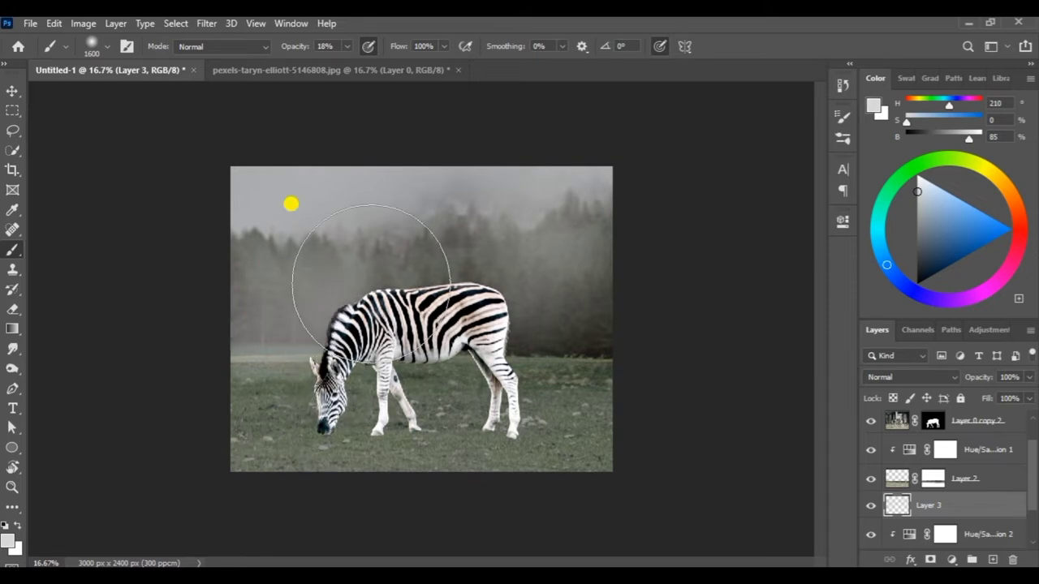
Step: Move the haze layer up beneath the zebra and erase it thinner around the animal
key("ctrl+]")
key("e")
mouse_move(238, 378)
left_mouse_down()
mouse_move(184, 399)
mouse_move(288, 366)
mouse_move(476, 369)
mouse_move(433, 359)
mouse_move(397, 327)
mouse_move(429, 230)
mouse_move(462, 258)
left_mouse_up()
mouse_move(528, 322)
left_mouse_down()
mouse_move(566, 332)
mouse_move(292, 325)
mouse_move(269, 414)
mouse_move(366, 389)
mouse_move(360, 255)
mouse_move(330, 251)
mouse_move(332, 290)
mouse_move(500, 259)
mouse_move(556, 271)
mouse_move(679, 246)
mouse_move(665, 373)
left_mouse_up()
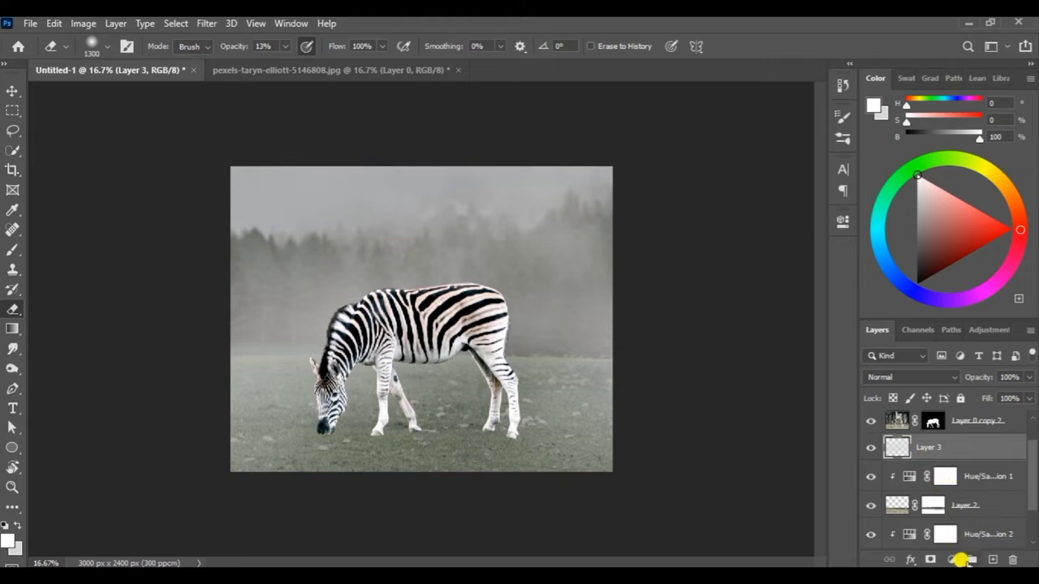
Step: On a new layer, paint soft black shading across the lower ground
left_click(987, 560)
left_click(7, 526)
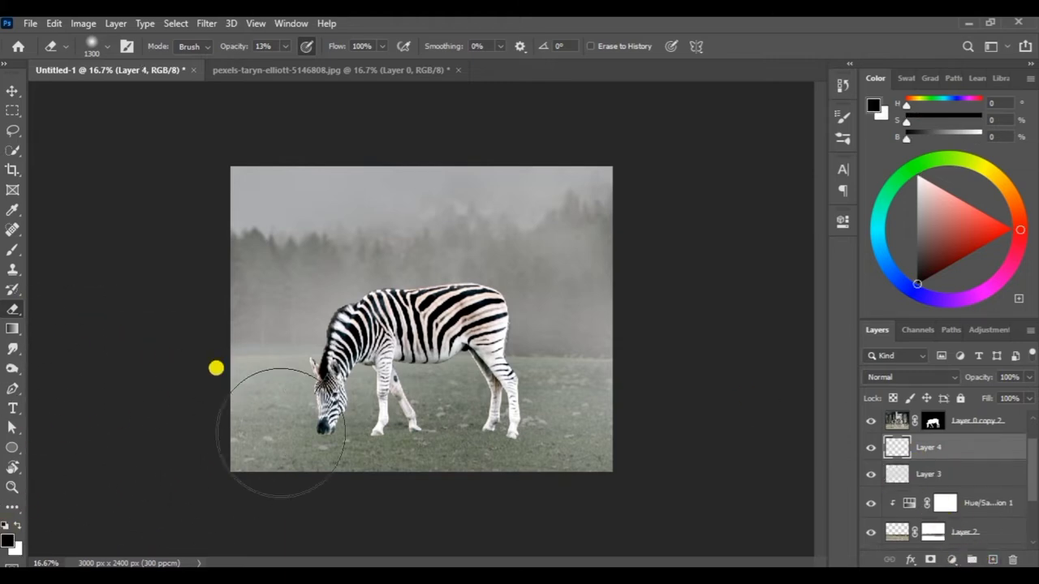
left_click(12, 249)
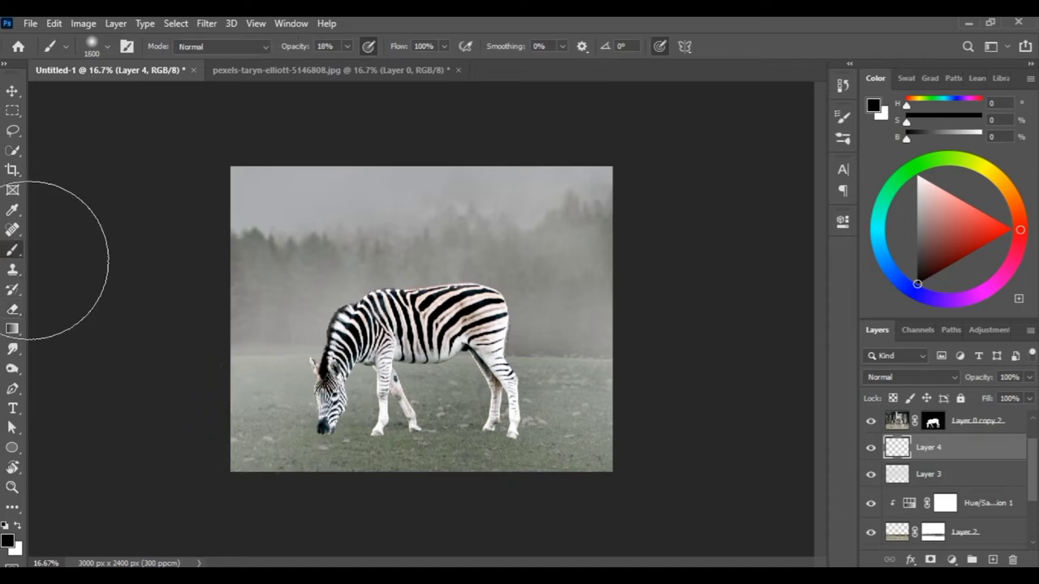
mouse_move(258, 436)
left_mouse_down()
mouse_move(290, 452)
mouse_move(290, 463)
mouse_move(589, 454)
mouse_move(556, 452)
mouse_move(586, 427)
mouse_move(260, 463)
mouse_move(242, 454)
left_mouse_up()
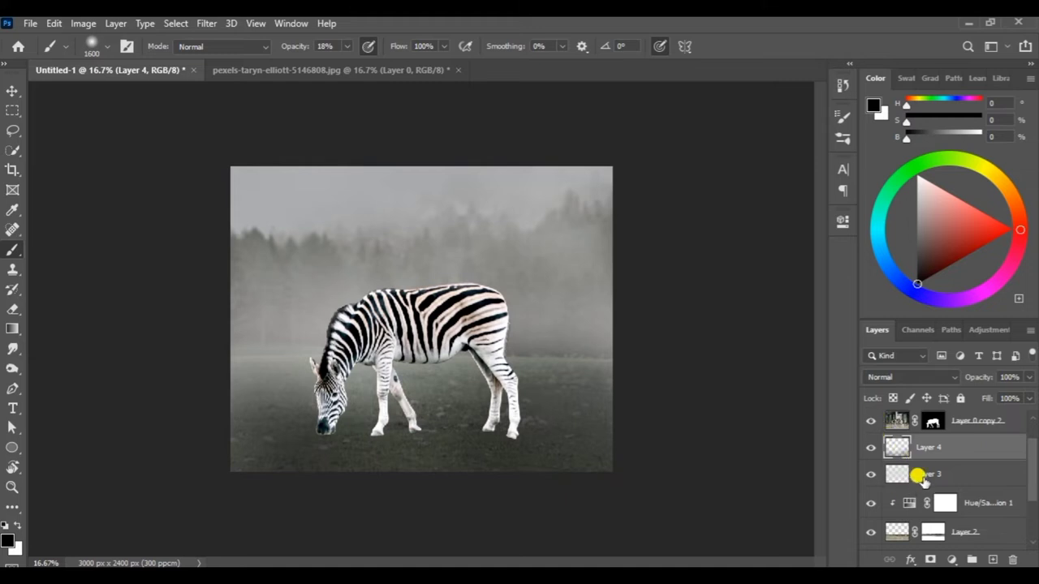
Step: Erase the dark shading near the zebra's hooves with an 800 px eraser
key("x")
key("e")
left_click(97, 46)
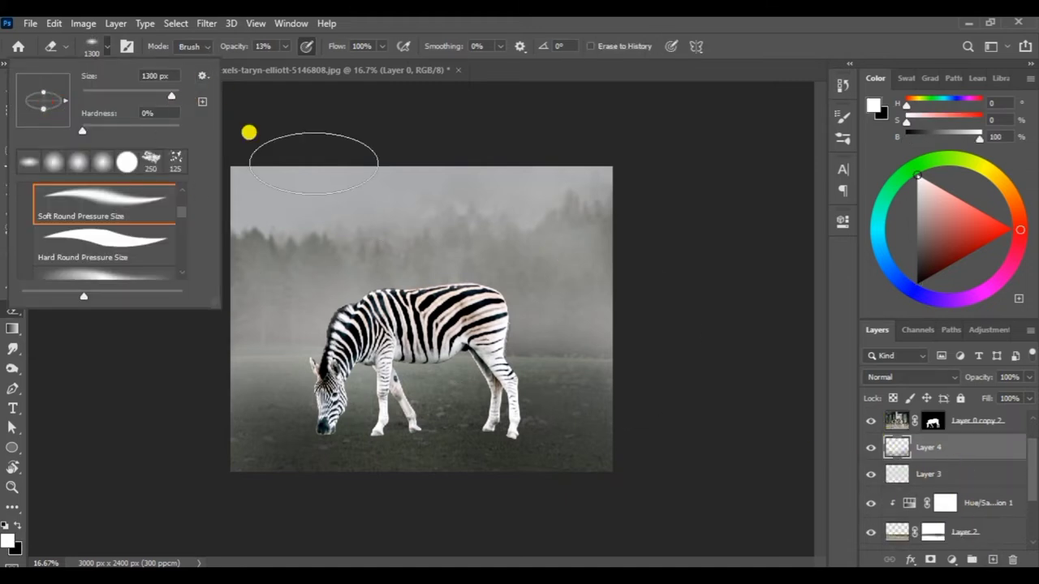
left_click(289, 400)
key("bracketleft")
key("bracketleft")
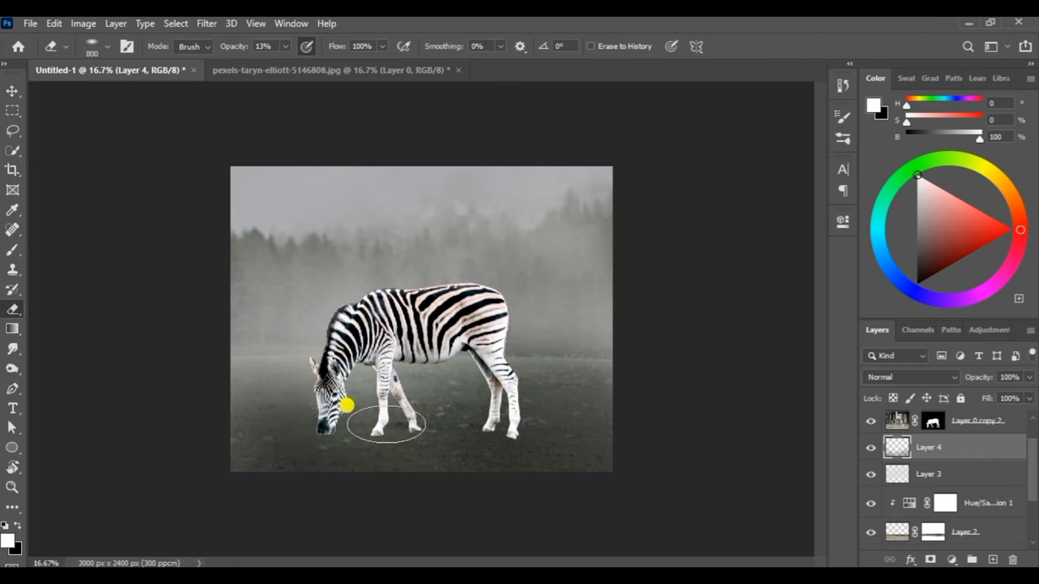
key("bracketleft")
key("bracketleft")
key("bracketleft")
mouse_move(319, 413)
left_mouse_down()
mouse_move(445, 414)
mouse_move(232, 394)
mouse_move(413, 395)
mouse_move(469, 404)
mouse_move(329, 401)
mouse_move(500, 420)
mouse_move(158, 408)
mouse_move(200, 375)
mouse_move(170, 393)
mouse_move(187, 515)
mouse_move(164, 505)
mouse_move(171, 524)
mouse_move(260, 399)
mouse_move(555, 239)
mouse_move(614, 348)
mouse_move(645, 238)
mouse_move(498, 364)
left_mouse_up()
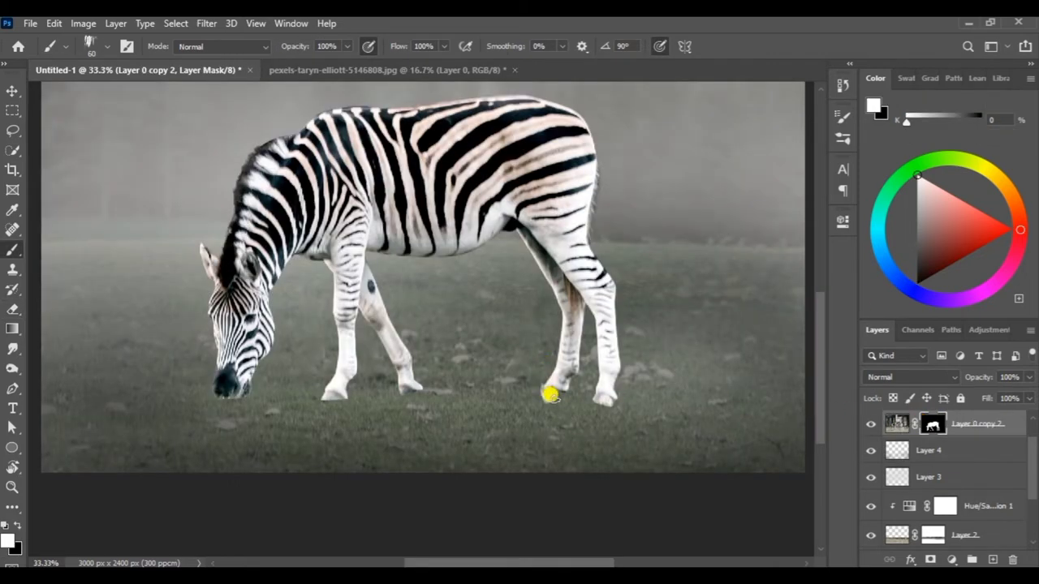
Step: On a new layer, paint a soft black 400 px shadow under the zebra's hooves
key("x")
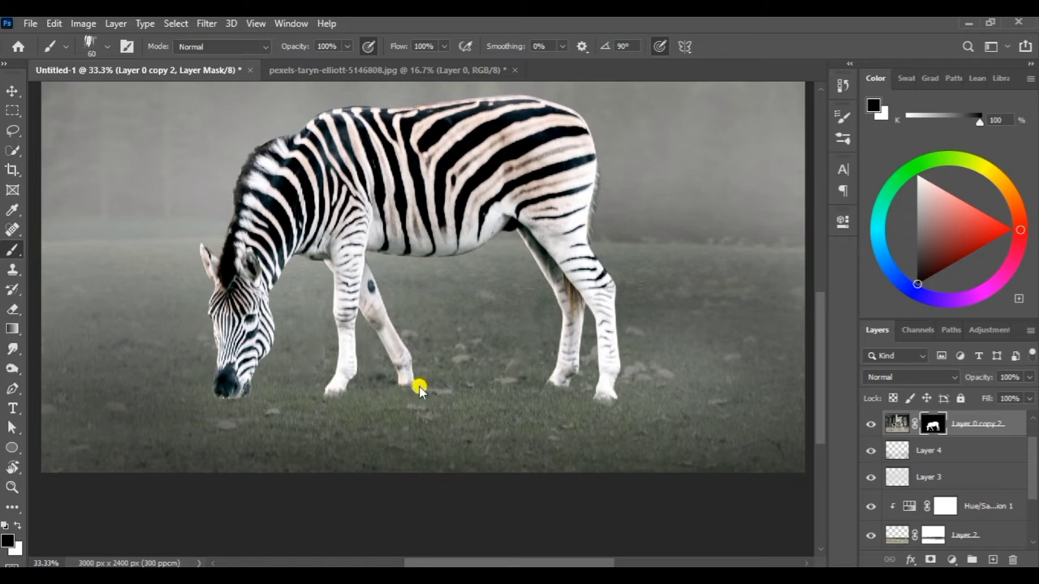
key("ctrl+shift+alt+n")
key("F5")
left_click(592, 271)
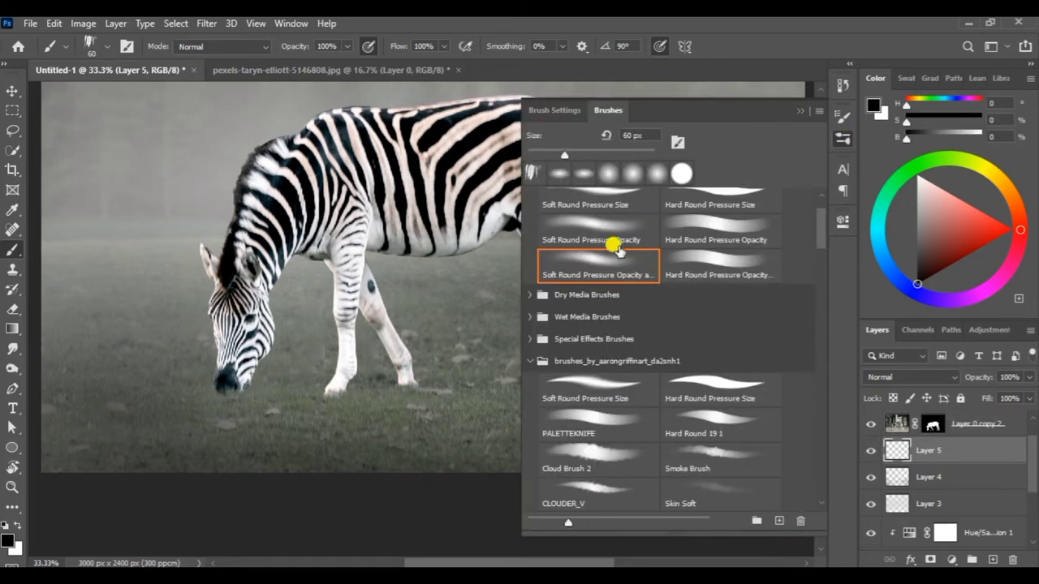
left_click(809, 109)
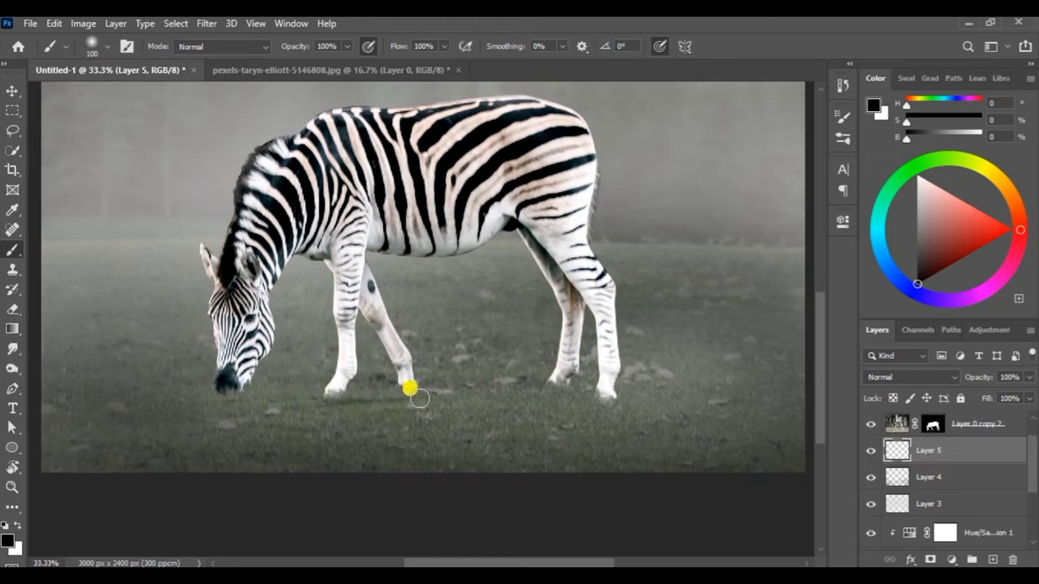
mouse_move(419, 397)
left_mouse_down()
mouse_move(403, 395)
mouse_move(493, 421)
left_mouse_up()
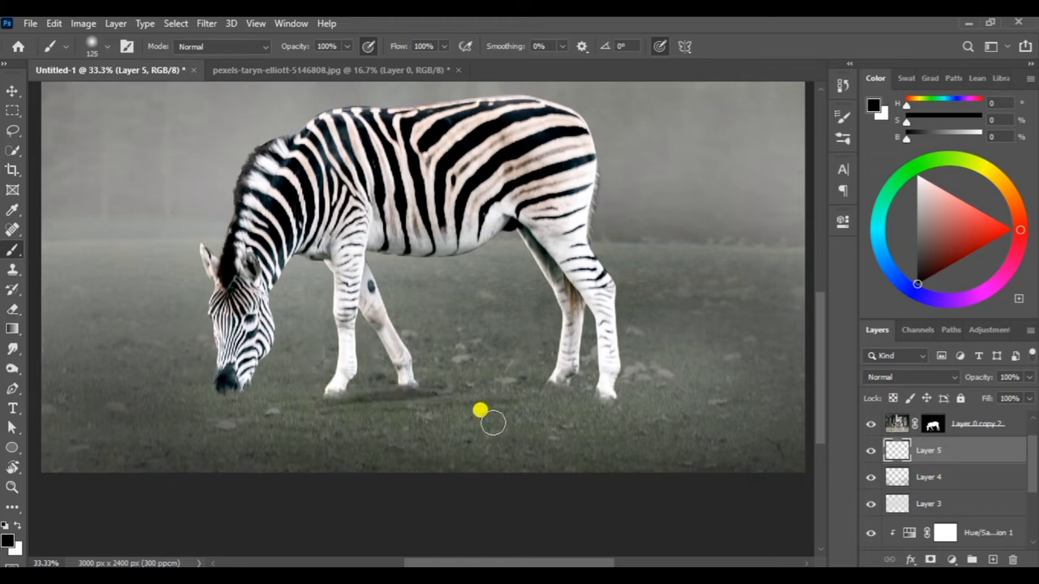
key("bracketright")
key("bracketright")
key("bracketright")
mouse_move(366, 411)
left_mouse_down()
mouse_move(410, 391)
mouse_move(575, 389)
mouse_move(615, 412)
mouse_move(256, 395)
mouse_move(219, 404)
mouse_move(380, 404)
mouse_move(329, 411)
mouse_move(365, 425)
mouse_move(524, 419)
mouse_move(440, 408)
mouse_move(457, 398)
left_mouse_up()
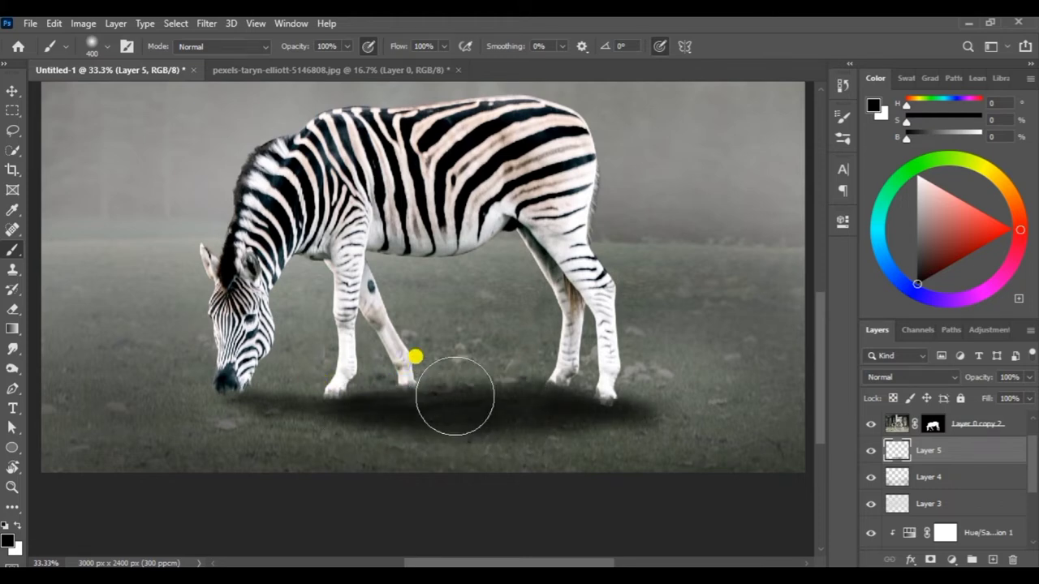
Step: Fade the shadow layer to 48% opacity and extend it between the legs
left_click_drag(1028, 377, 996, 395)
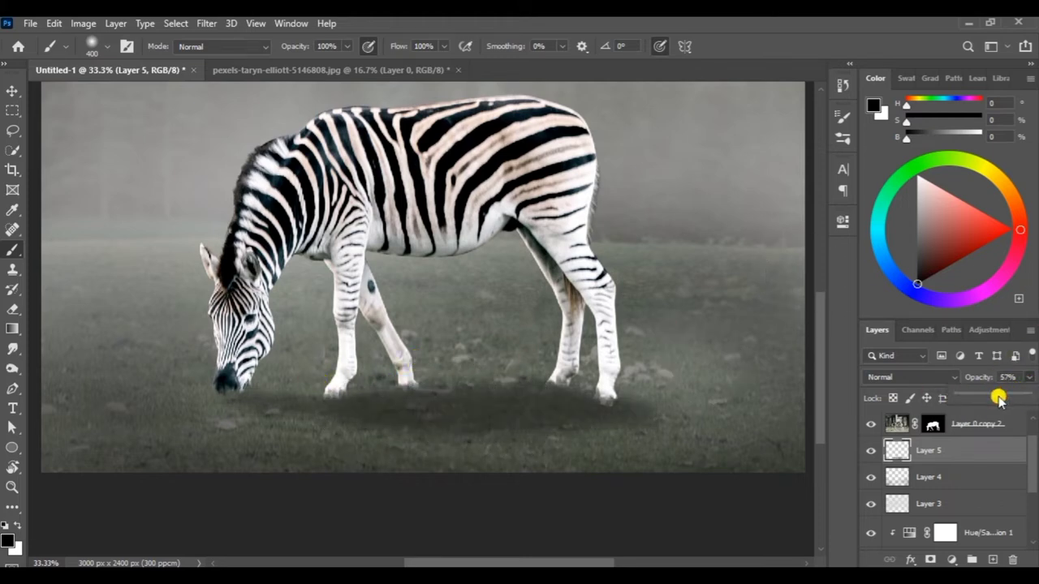
key("ctrl+0")
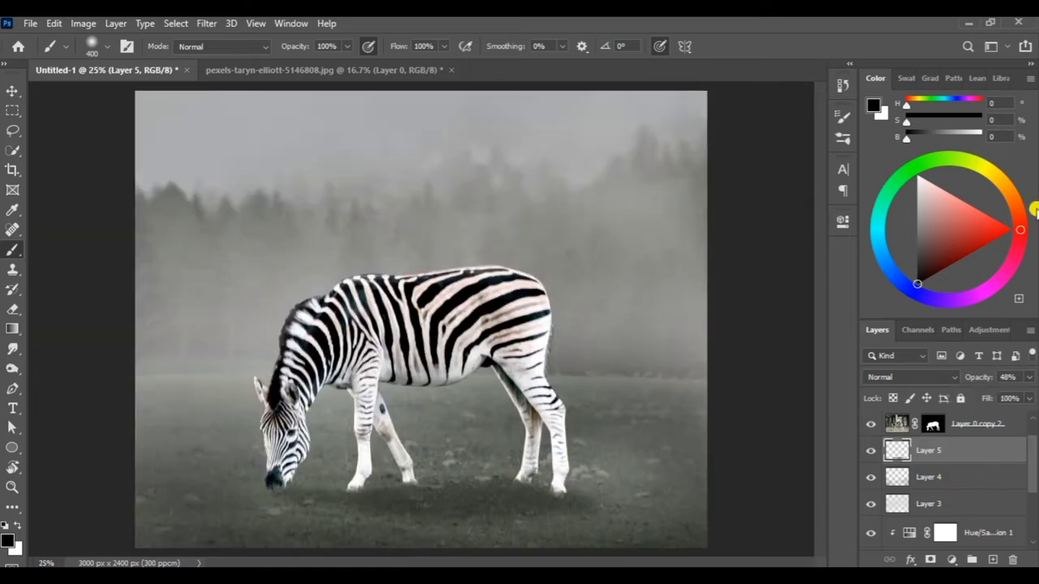
key("ctrl+minus")
mouse_move(489, 411)
left_mouse_down()
mouse_move(476, 409)
mouse_move(501, 416)
left_mouse_up()
left_click_drag(446, 438, 541, 441)
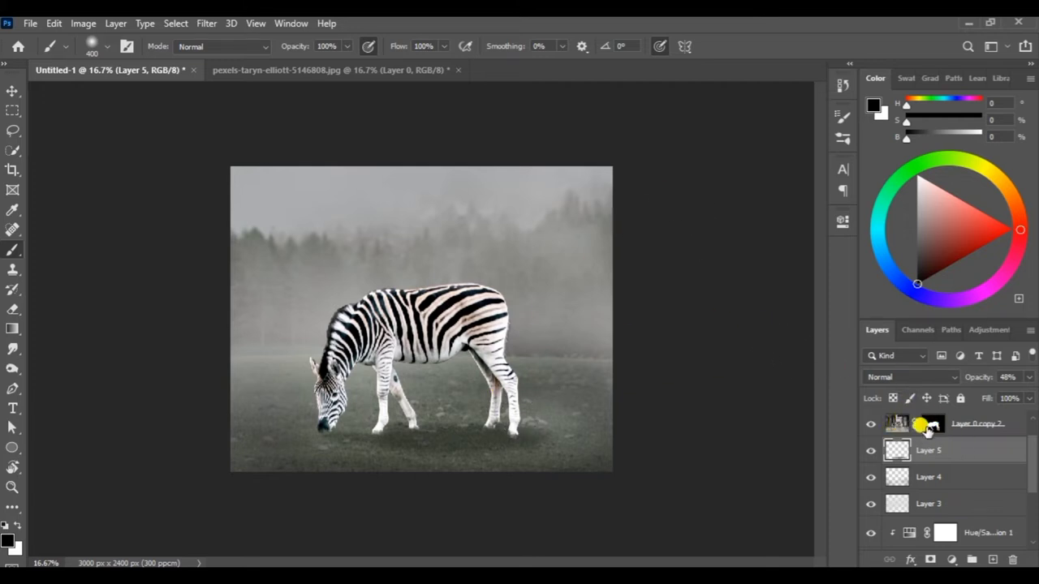
Step: Select the zebra layer, adding and then undoing a clipped layer above it
left_click(897, 424)
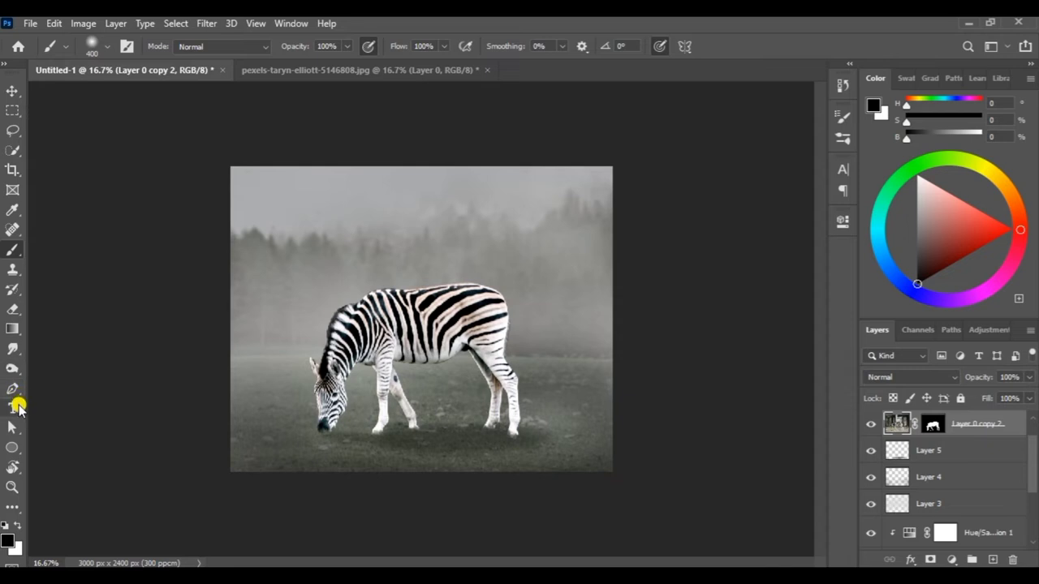
left_click(992, 560)
key("ctrl+alt+g")
key("ctrl+z")
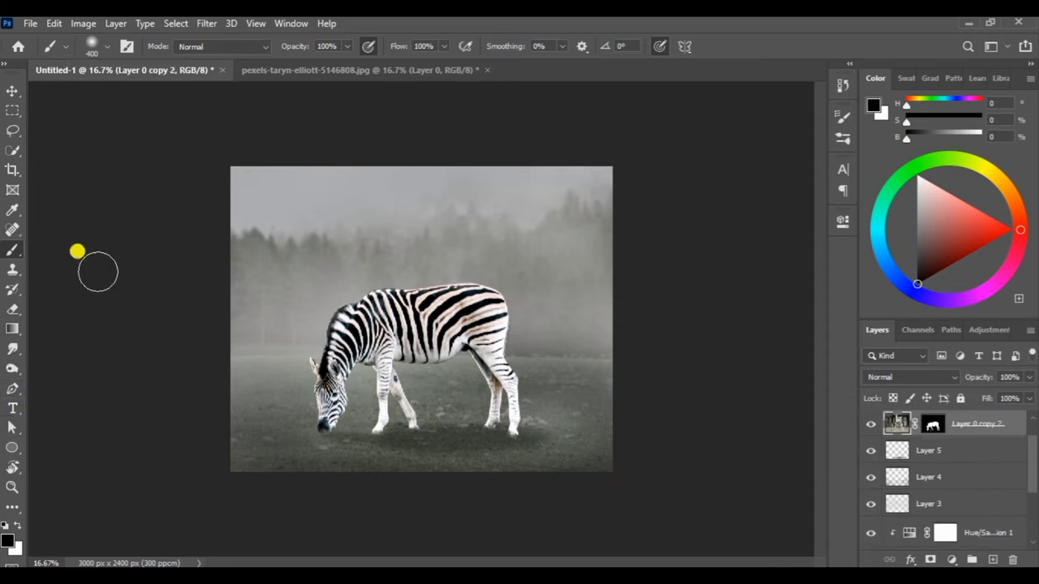
Step: Trace a Pen path from the zebra's back down toward the front leg and along the belly
left_click(12, 388)
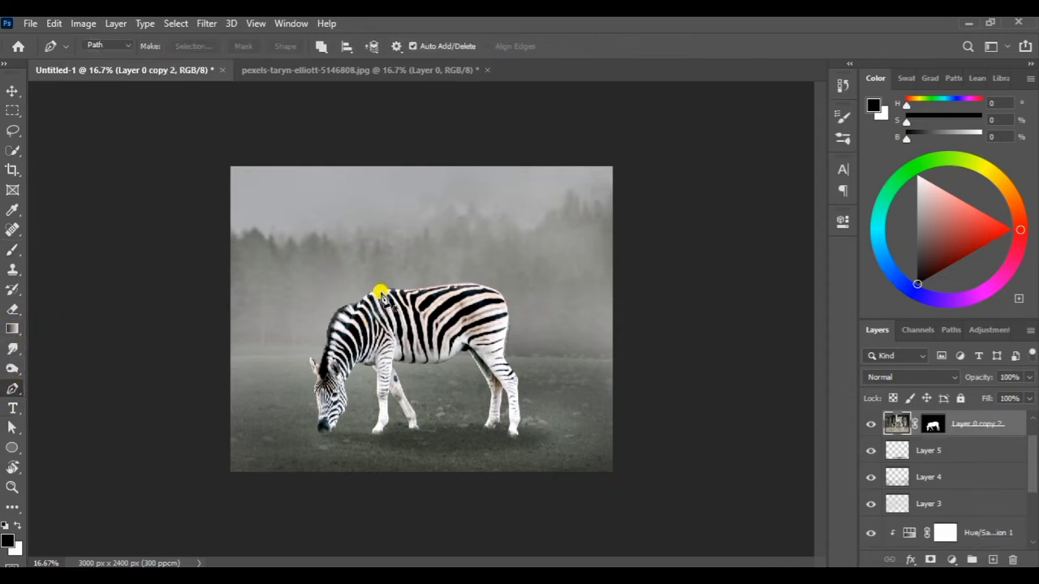
key("ctrl+plus")
key("ctrl+plus")
key("ctrl+plus")
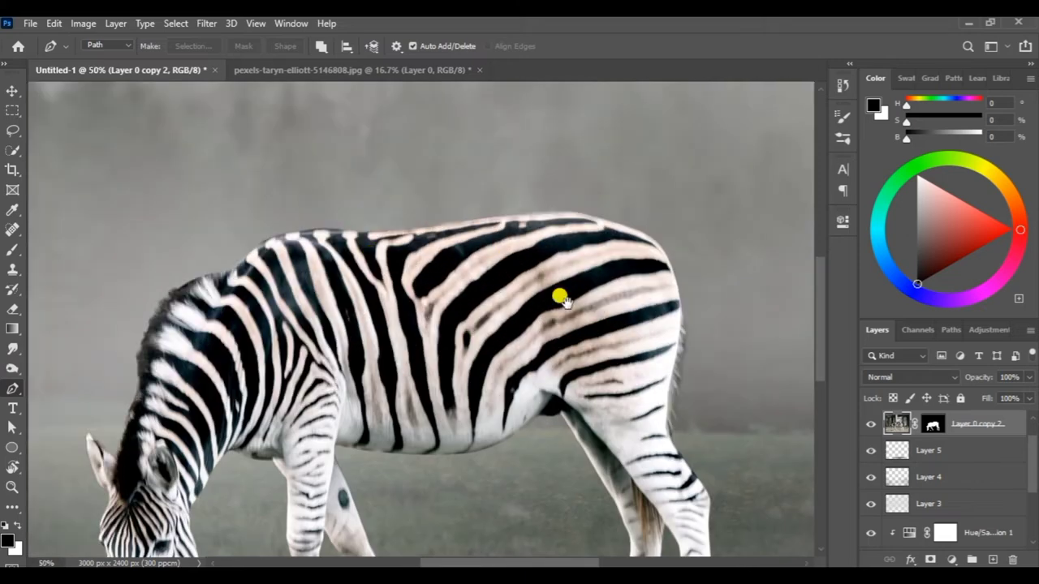
scroll(559, 294, "left", 2)
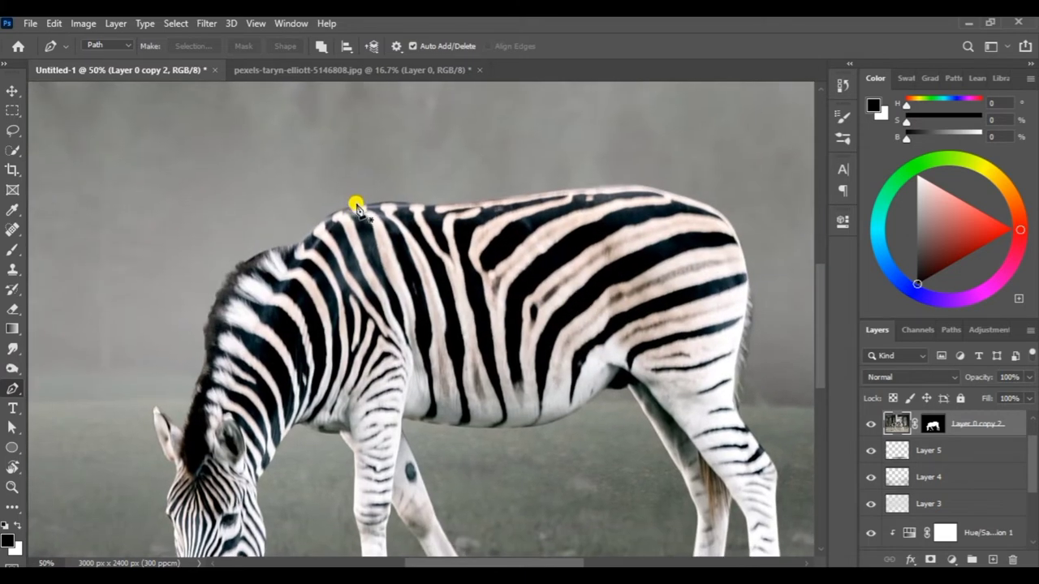
left_click(361, 206)
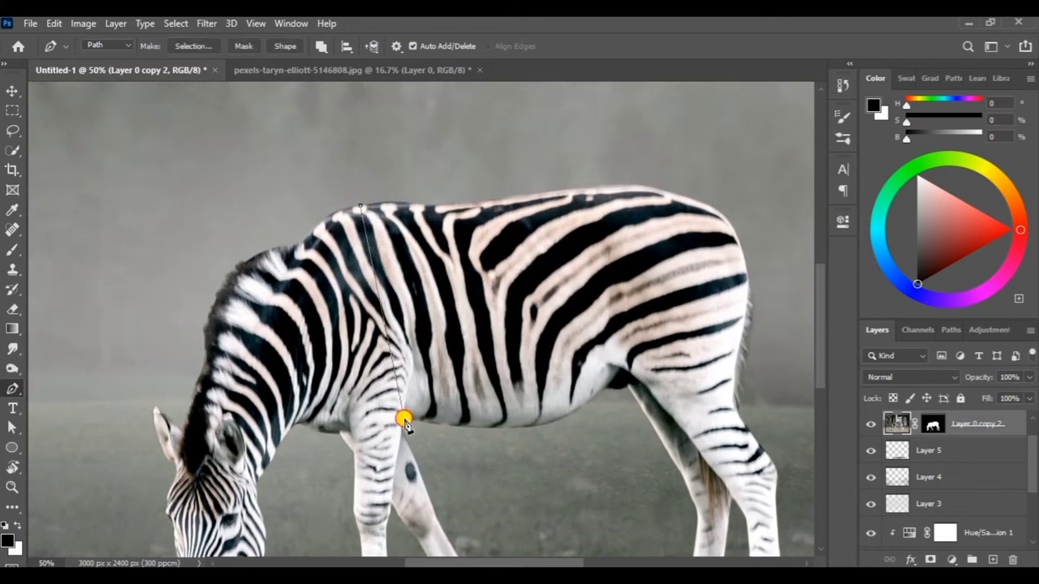
mouse_move(404, 419)
left_mouse_down()
mouse_move(340, 552)
mouse_move(347, 535)
left_mouse_up()
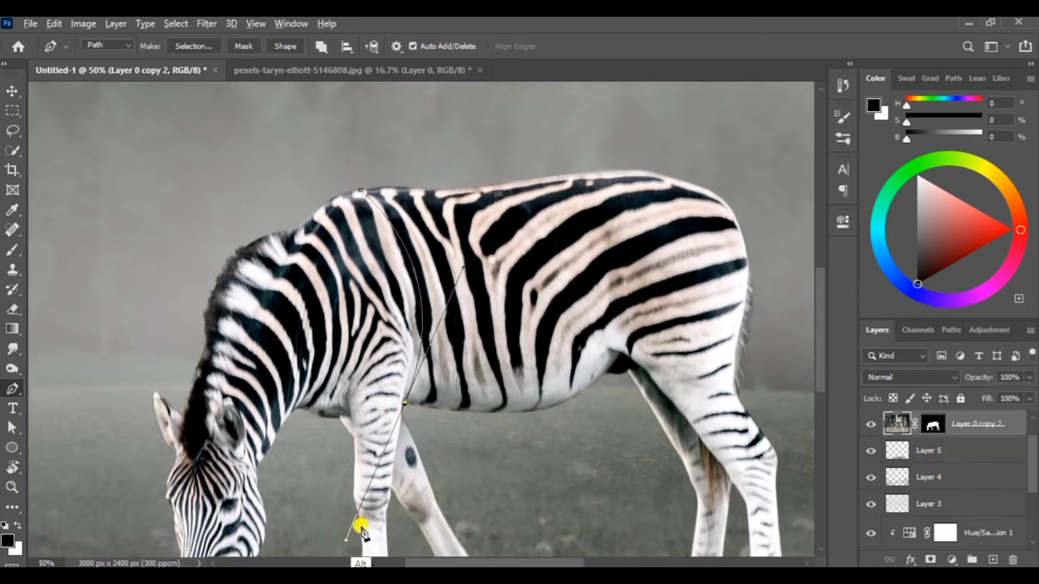
left_click_drag(344, 543, 410, 509)
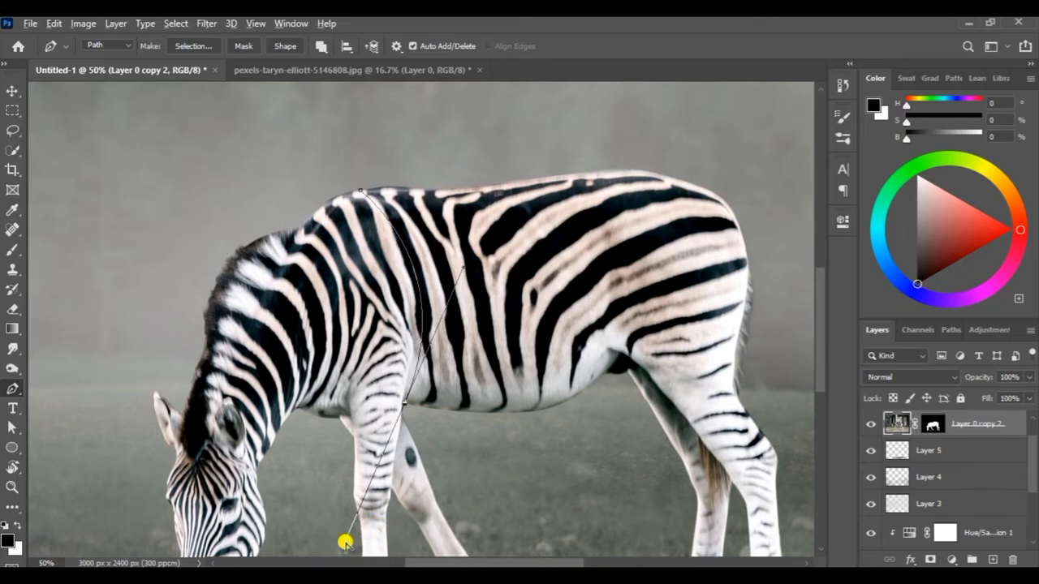
key("ctrl+z")
left_click_drag(590, 383, 470, 424)
Step: Close the outline over the back and convert it into a black Shape 1 layer
scroll(608, 197, "up", 1)
left_click_drag(533, 168, 361, 122)
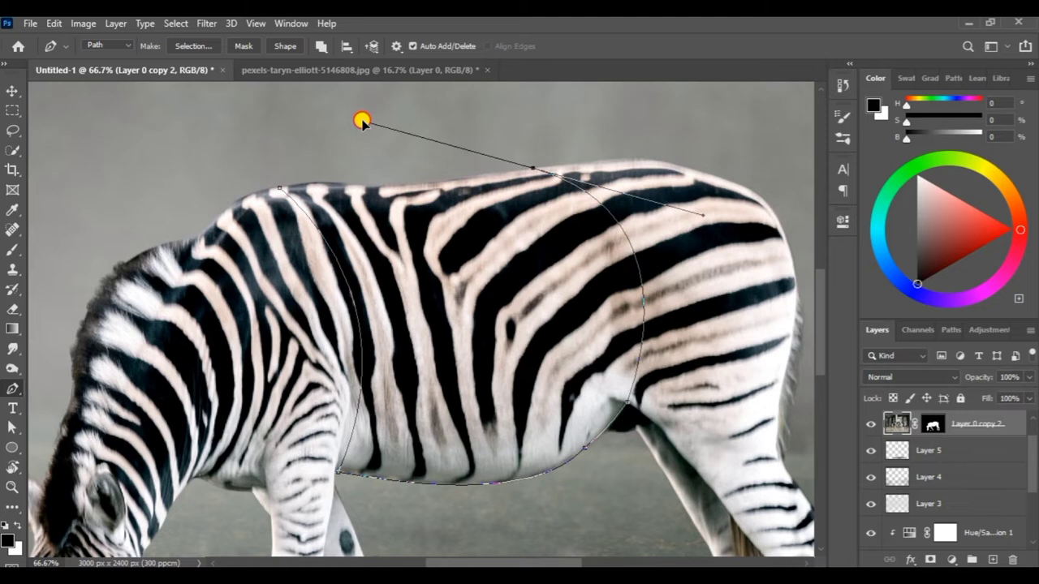
key("ctrl+z")
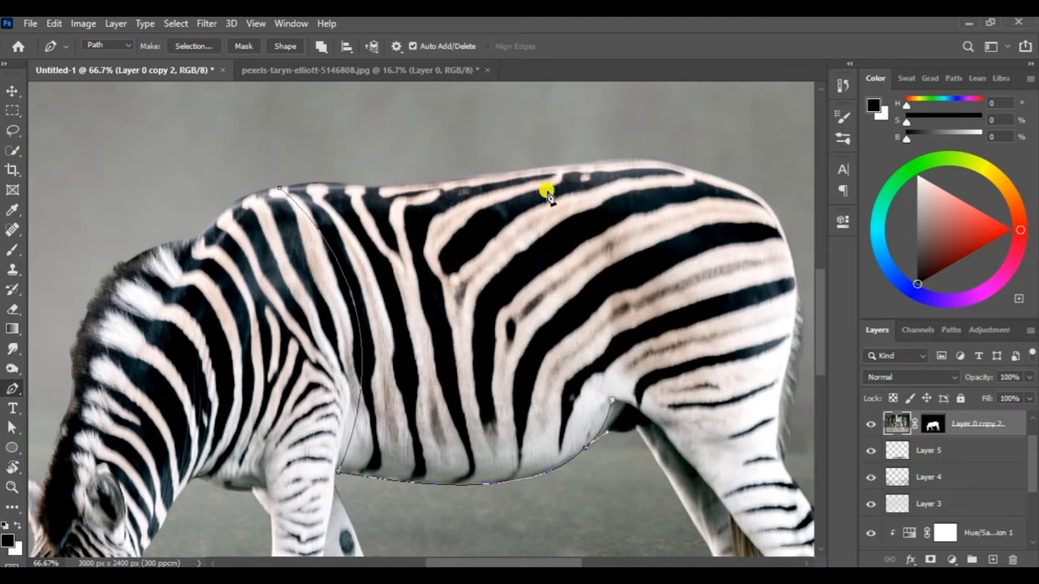
left_click_drag(542, 169, 394, 104)
key("ctrl+z")
scroll(613, 248, "down", 2)
left_click(288, 48)
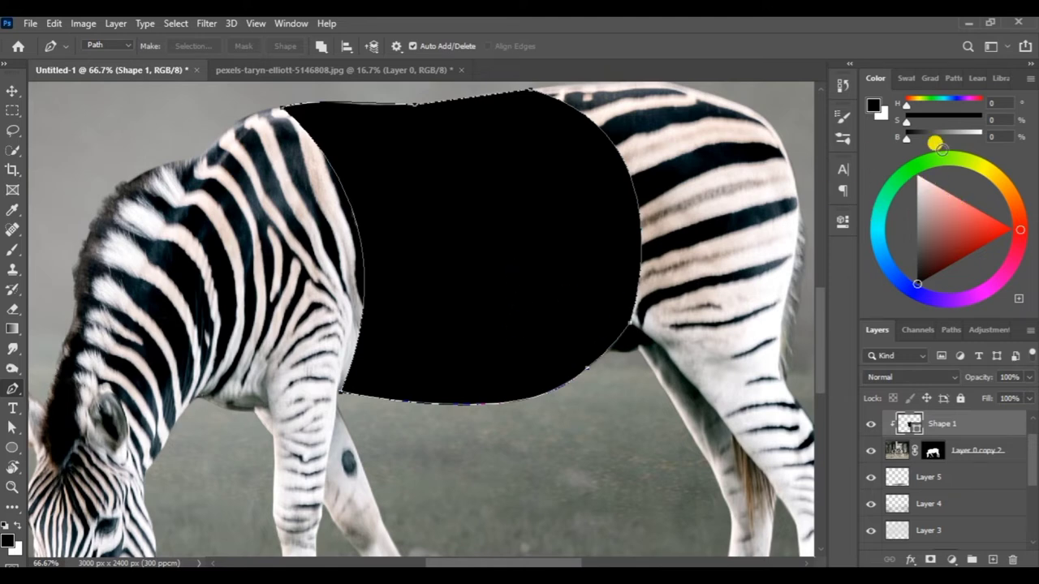
key("ctrl+minus")
key("ctrl+minus")
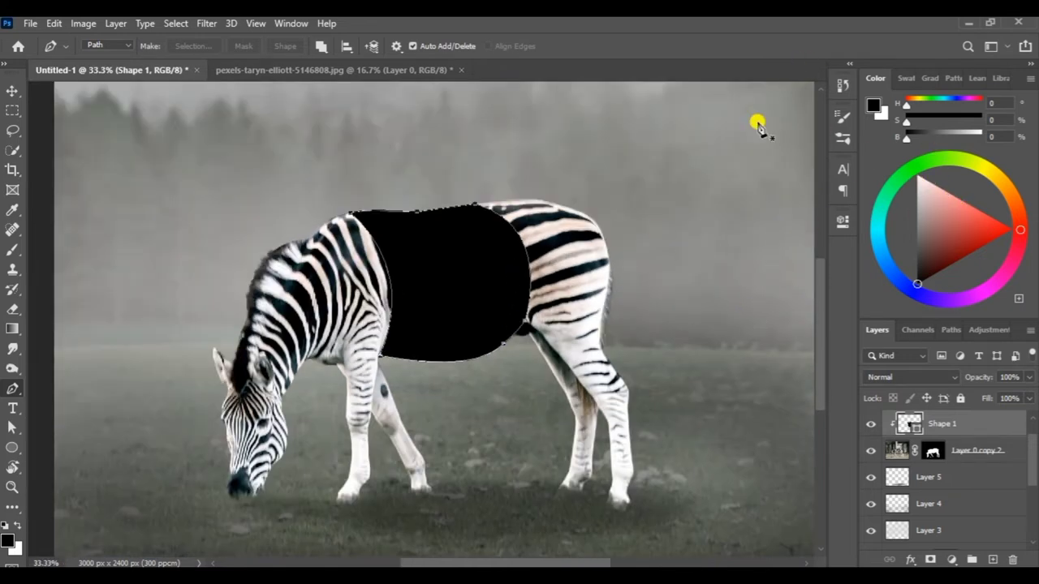
Step: Bring the underwater photo into the composite as Layer 6 and clip it into Shape 1
left_click(460, 69)
key("ctrl+o")
left_click(417, 352)
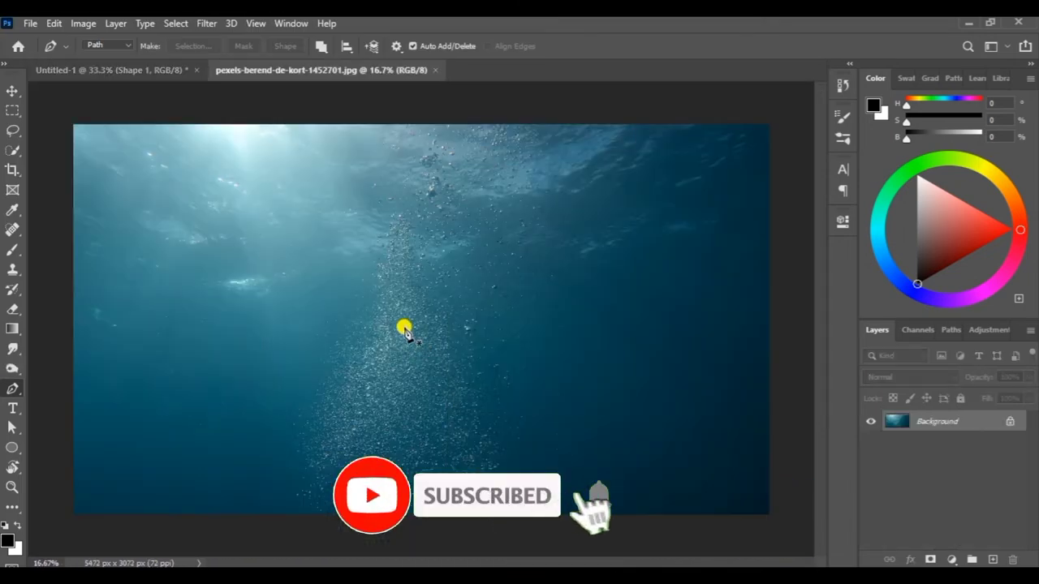
left_click(13, 89)
left_click_drag(371, 190, 422, 271)
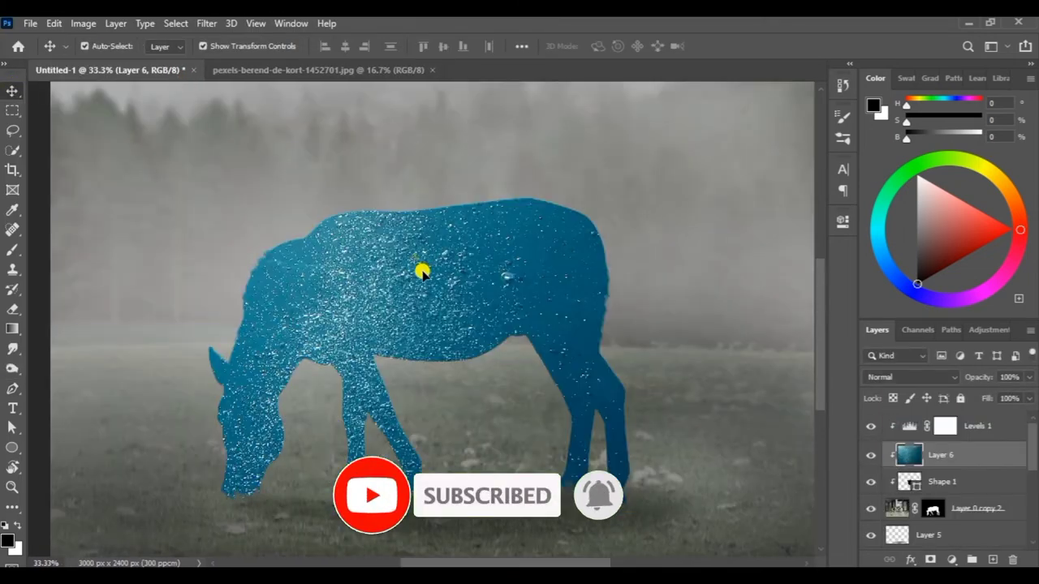
mouse_move(948, 453)
left_mouse_down()
mouse_move(939, 405)
mouse_move(920, 404)
left_mouse_up()
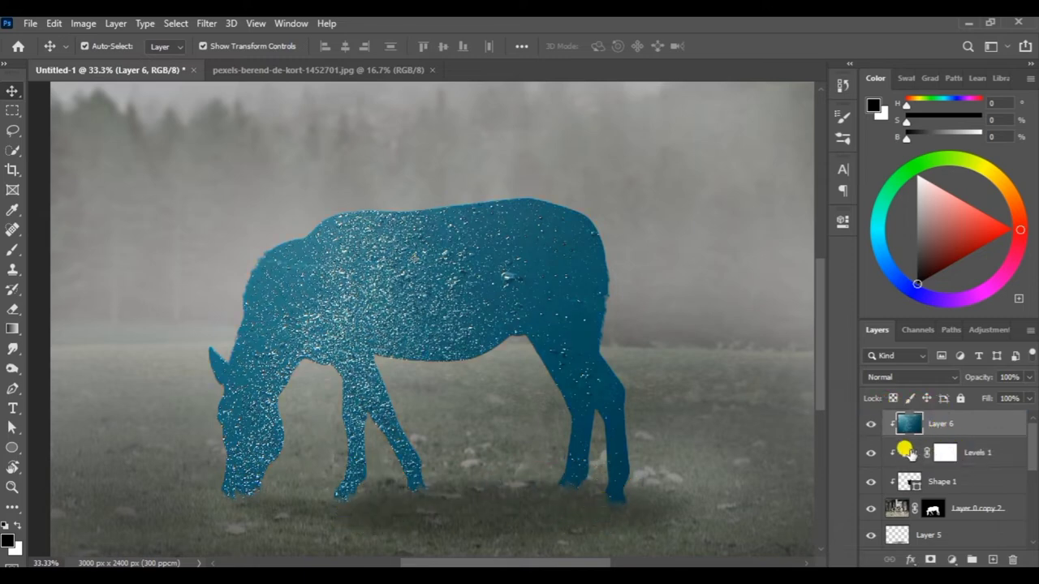
left_click_drag(909, 480, 910, 442)
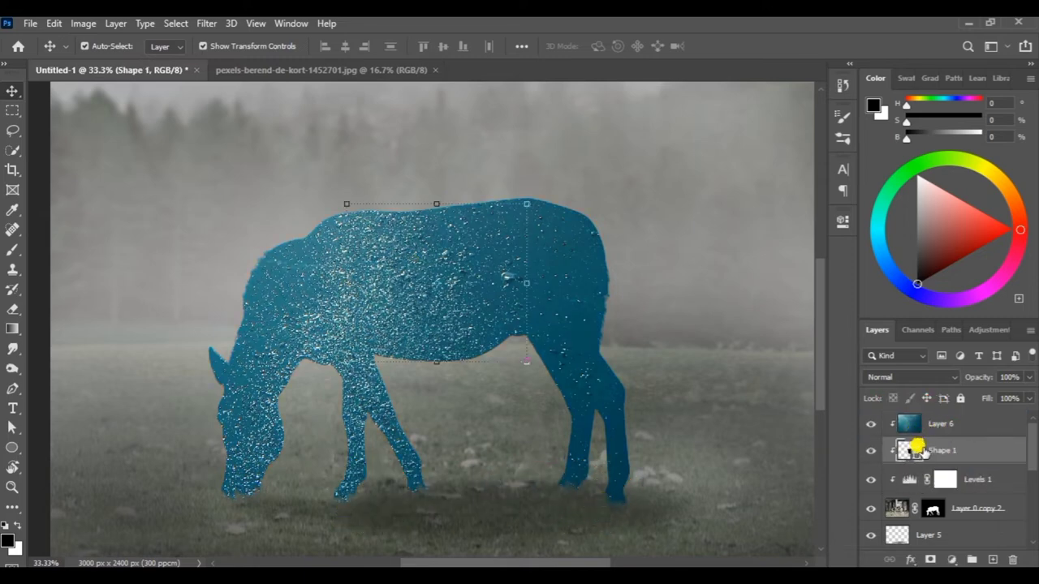
right_click(942, 424)
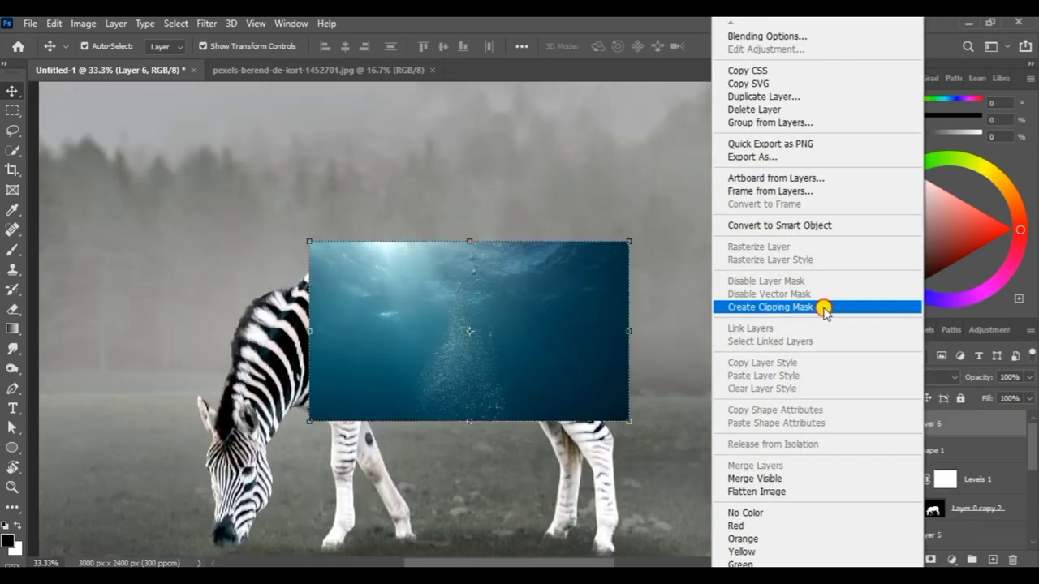
left_click(820, 303)
Step: Rotate the underwater image about 13.7° and enlarge it to about 135% over the body
left_click_drag(446, 333, 449, 326)
left_click_drag(645, 243, 649, 292)
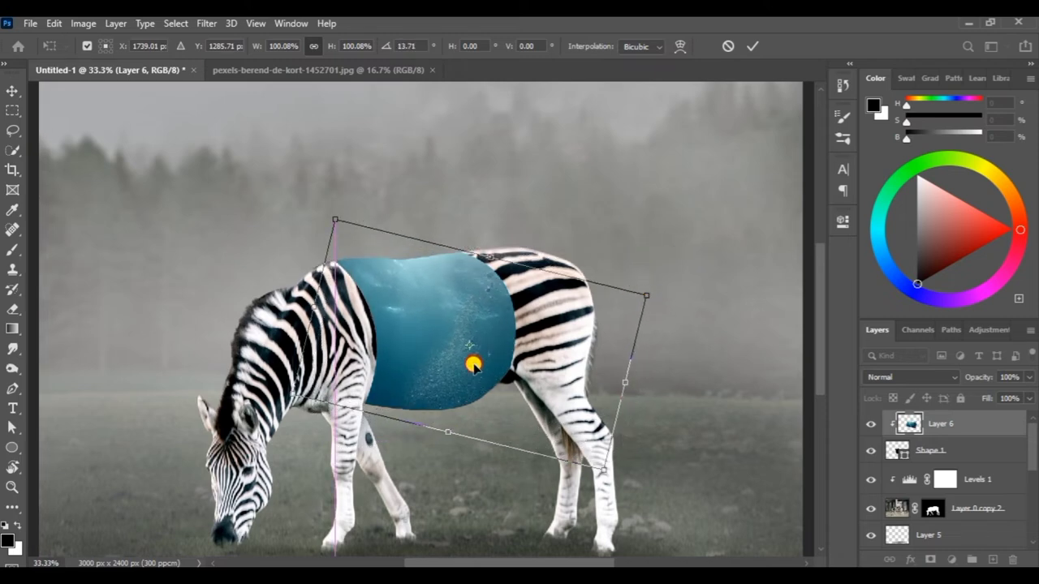
left_click_drag(488, 363, 476, 366)
left_click_drag(645, 293, 660, 298)
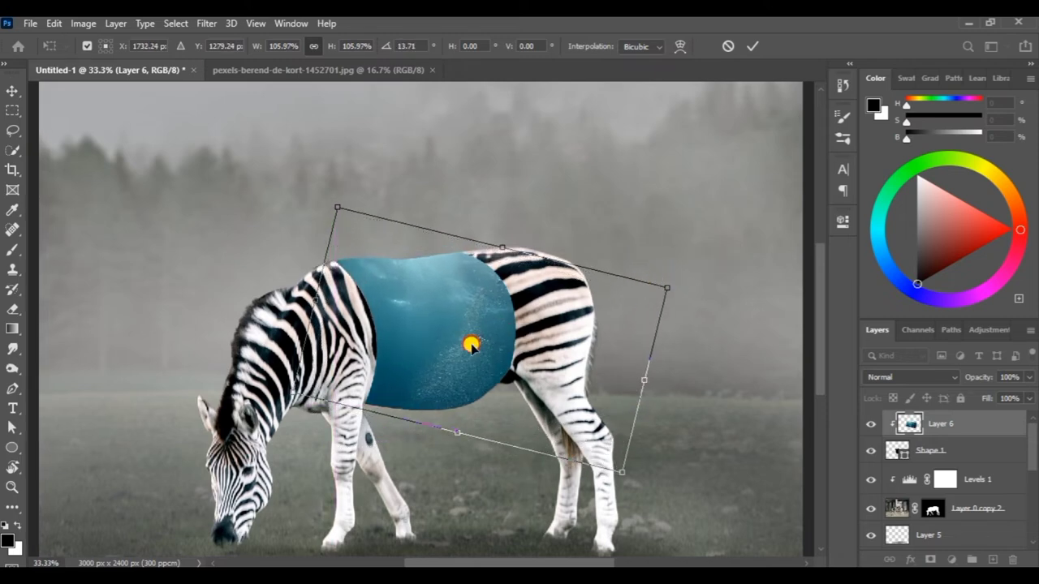
left_click_drag(471, 342, 459, 360)
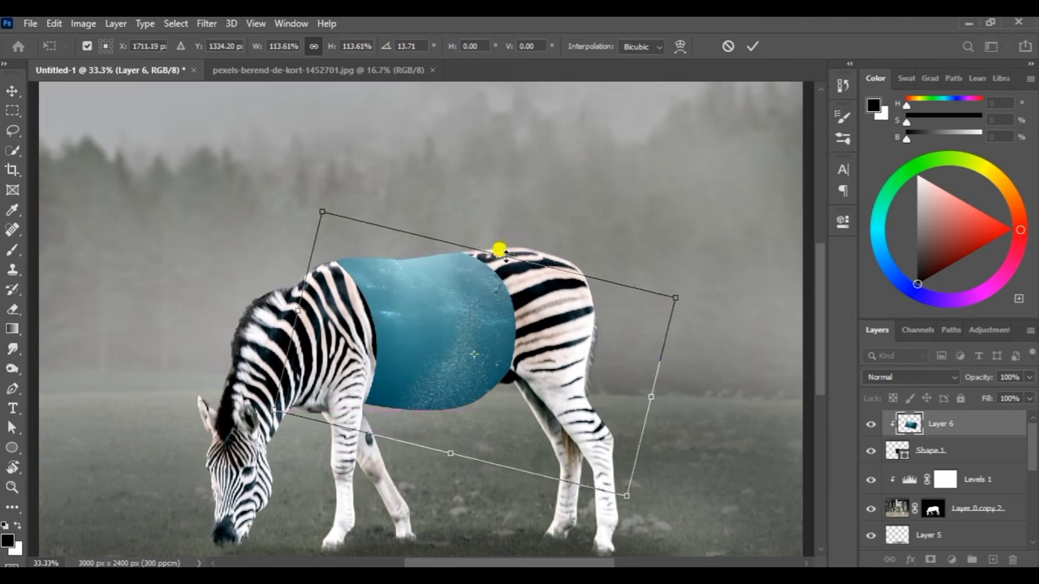
left_click_drag(493, 248, 478, 188)
left_click_drag(444, 296, 447, 346)
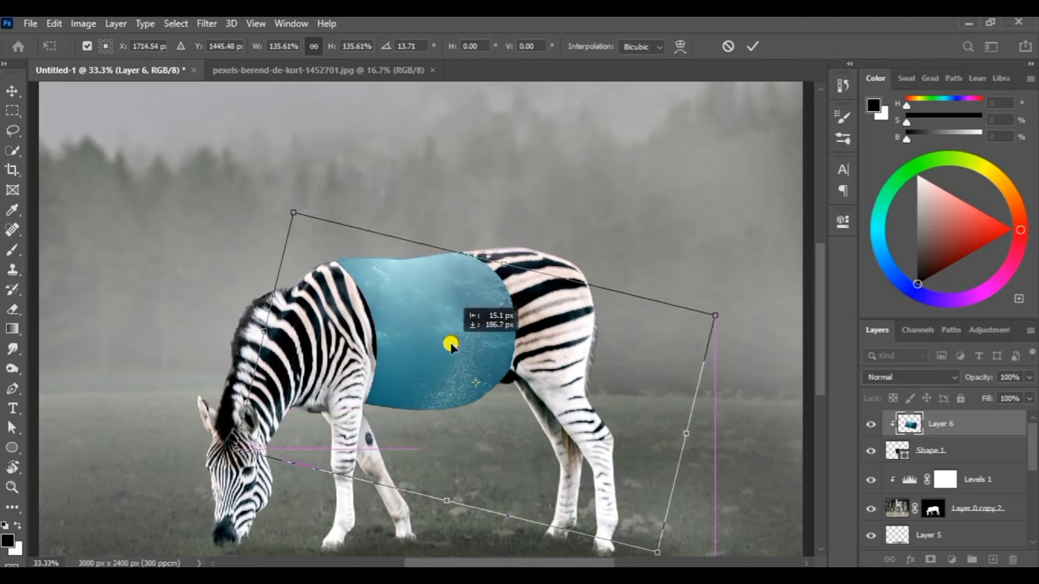
key("Return")
Step: Lasso-select the area above the blue patch along the zebra's back
left_click(455, 255)
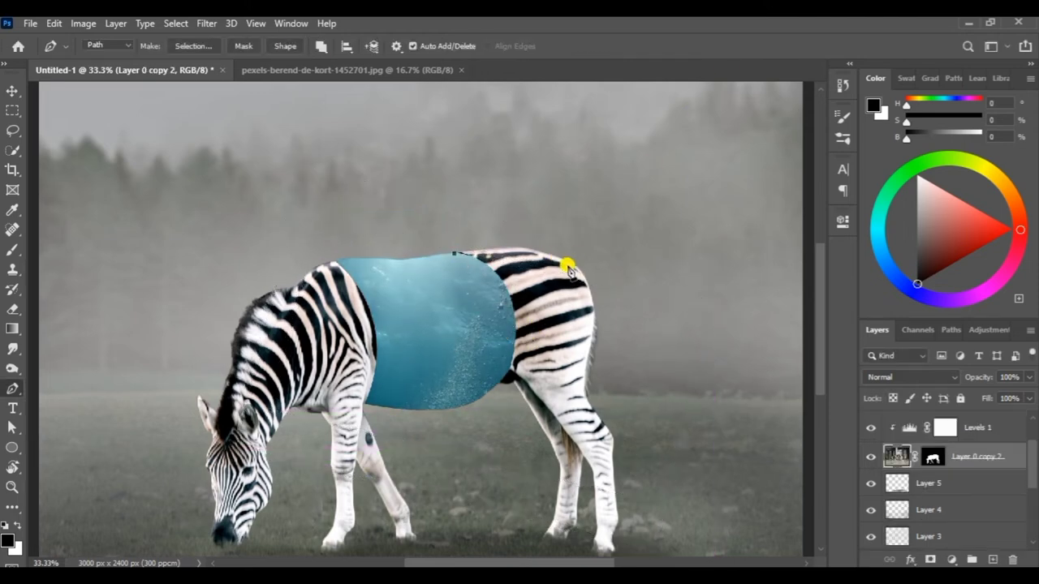
left_click_drag(549, 254, 580, 261)
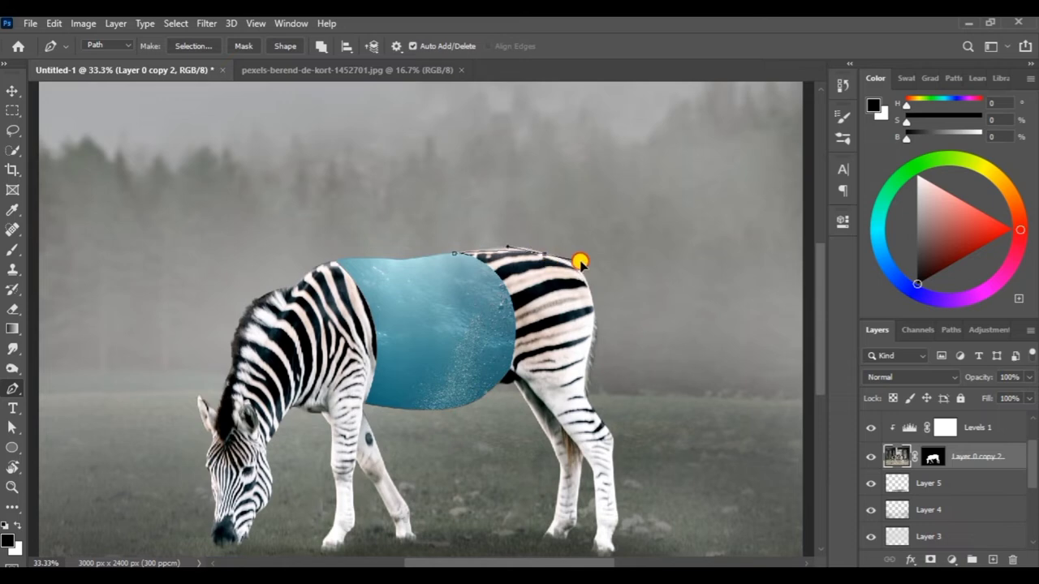
key("ctrl+z")
left_click_drag(329, 252, 458, 250)
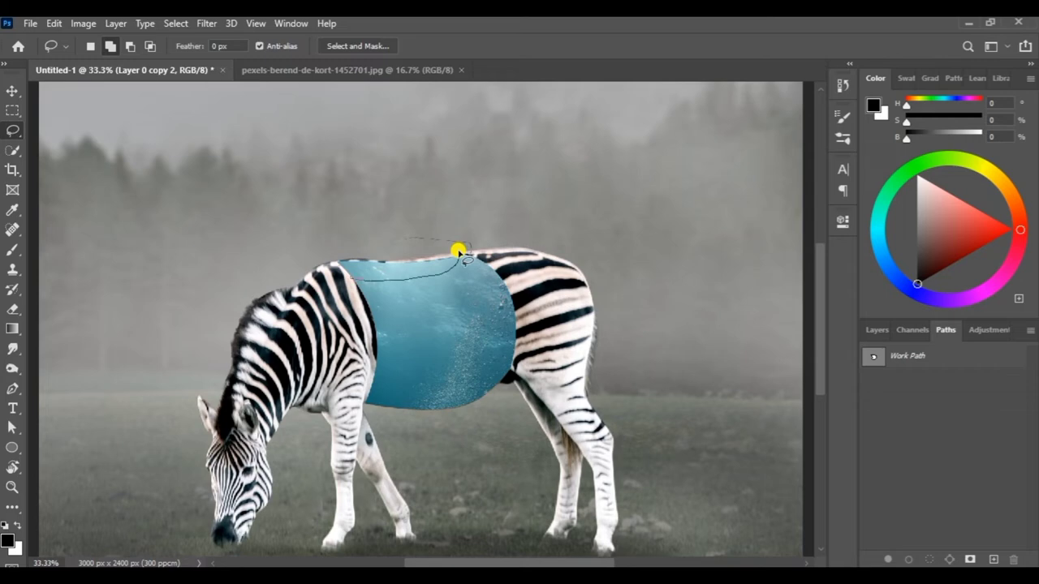
left_click_drag(459, 252, 467, 253)
Step: Fill the selection on the layer mask, then fill a small extra spot on the back
left_click(877, 329)
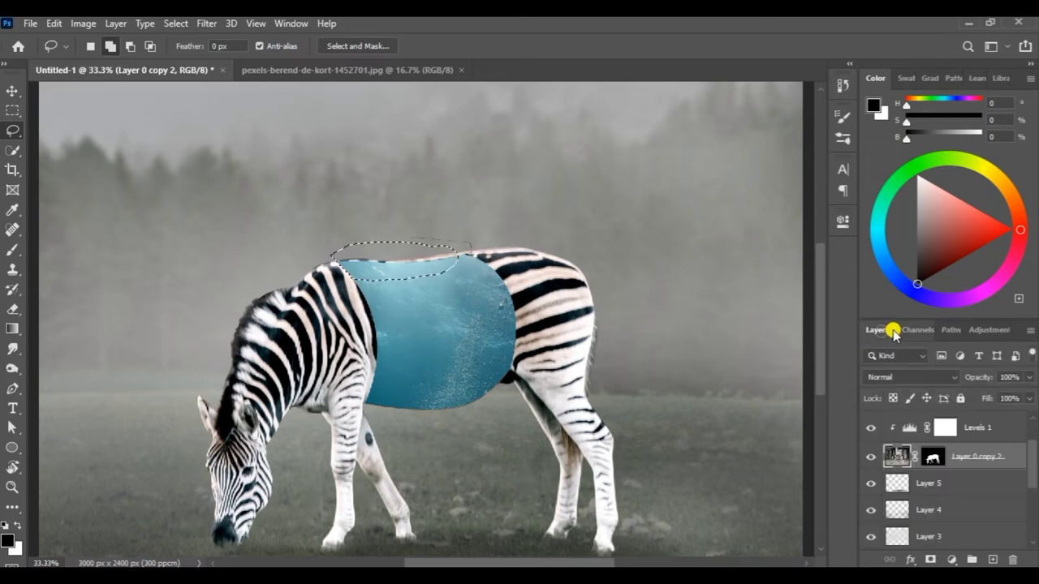
left_click(932, 457)
key("shift+F5")
left_click(820, 226)
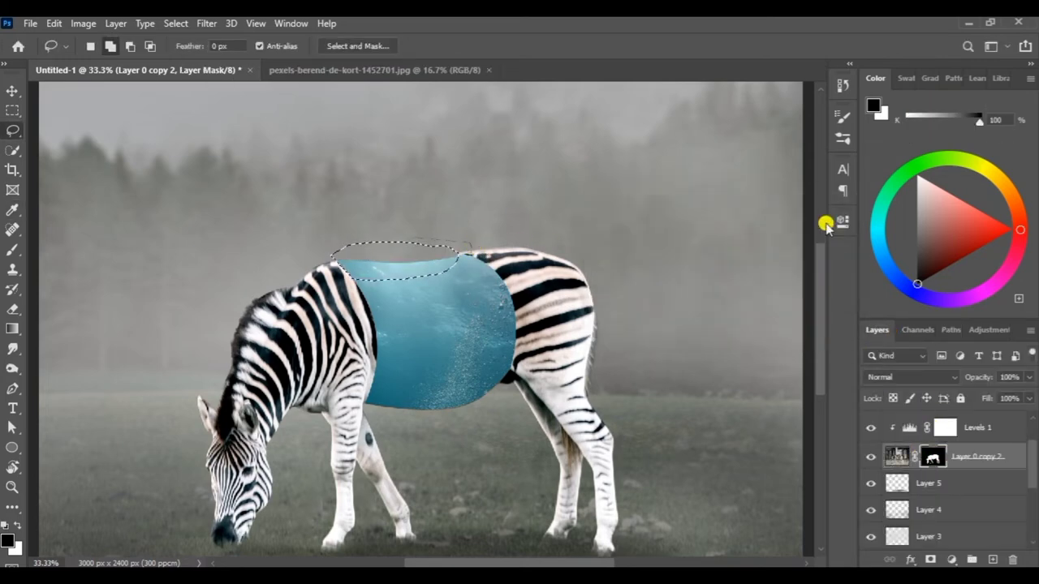
key("ctrl+d")
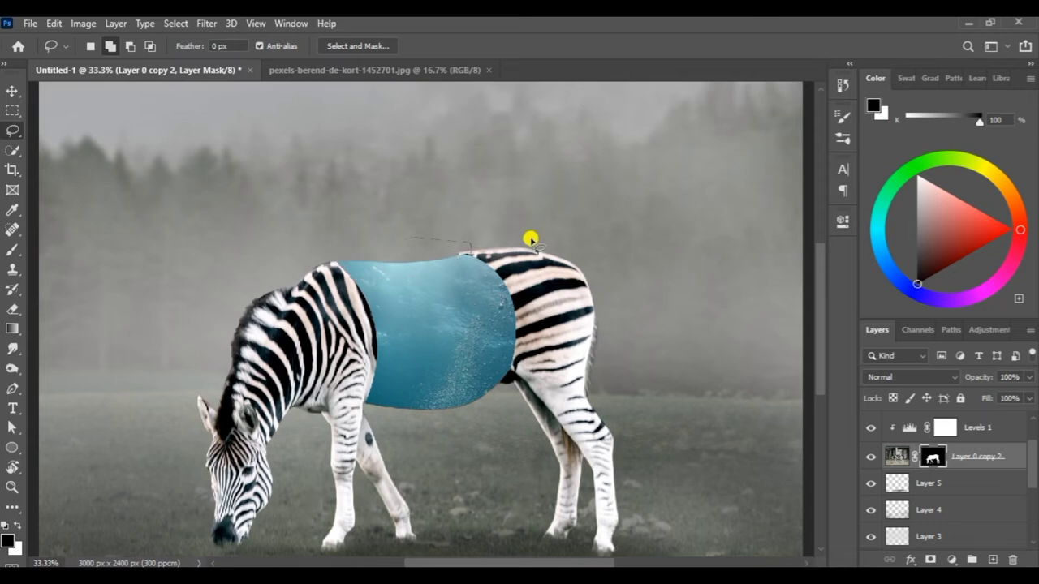
left_click_drag(454, 260, 464, 255)
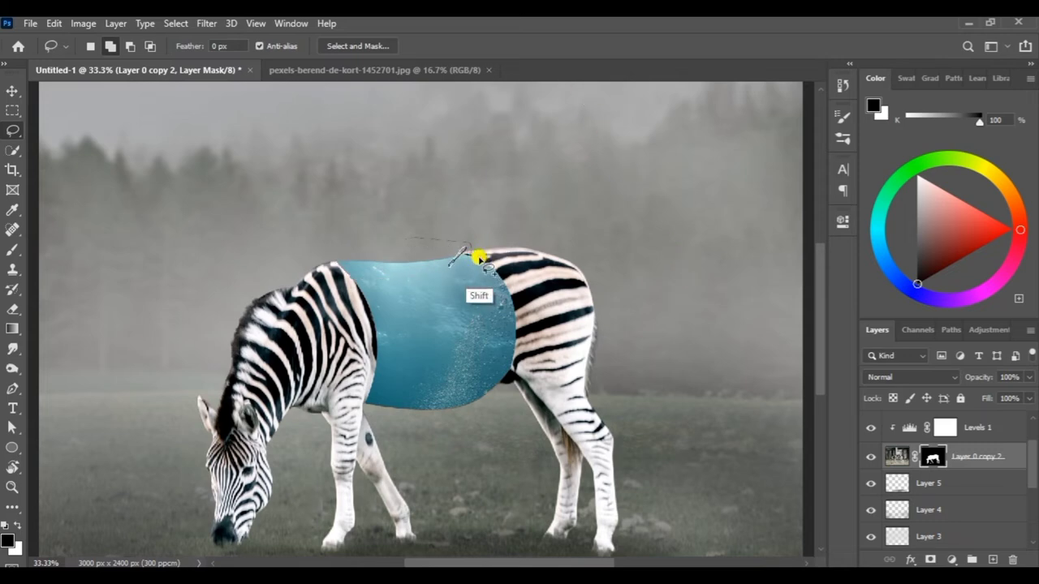
key("shift+F5")
left_click(807, 224)
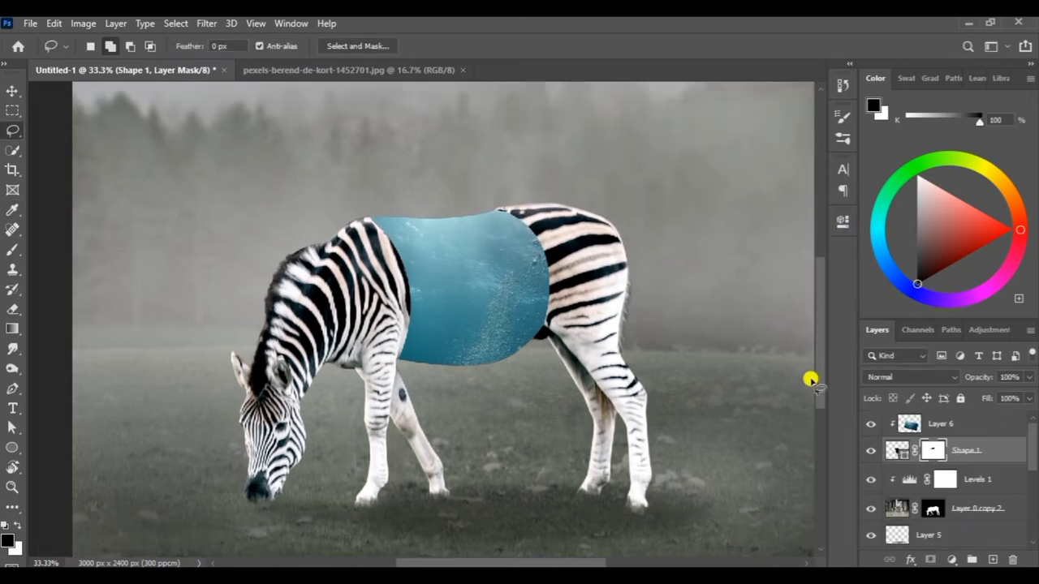
Step: Add a new Layer 7 above Layer 6, clipped to the layers below
left_click(921, 425)
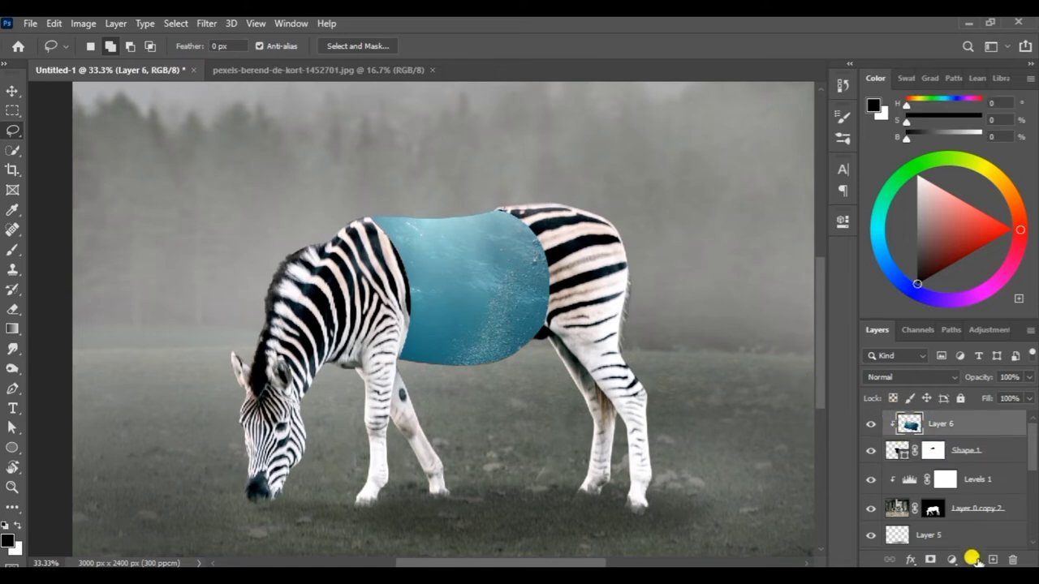
left_click(990, 559)
right_click(941, 428)
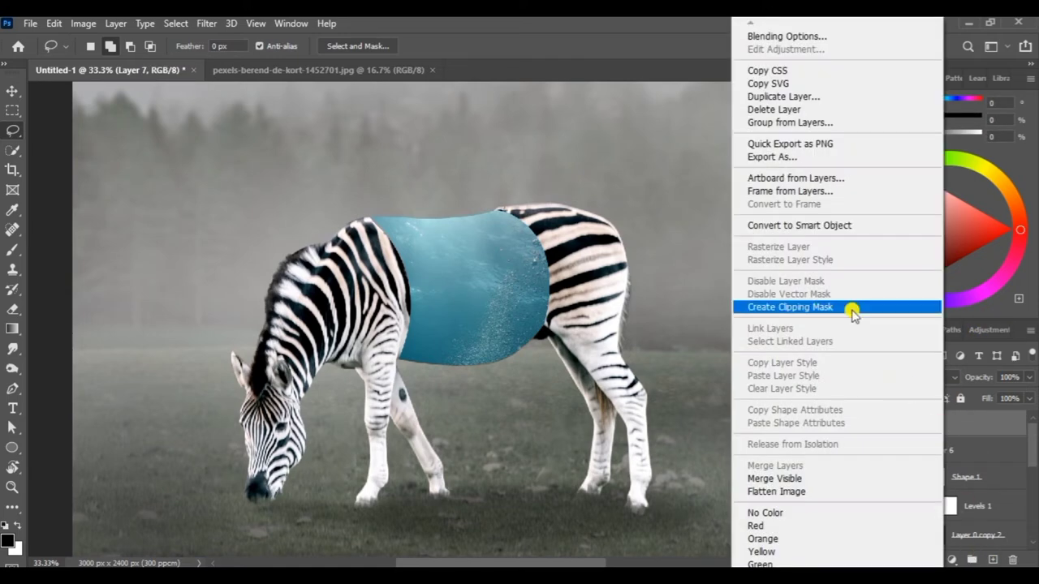
left_click(818, 309)
Step: Paint soft 21%-opacity black shading along the blue patch's edge, then enlarge the brush to 300
left_click(13, 250)
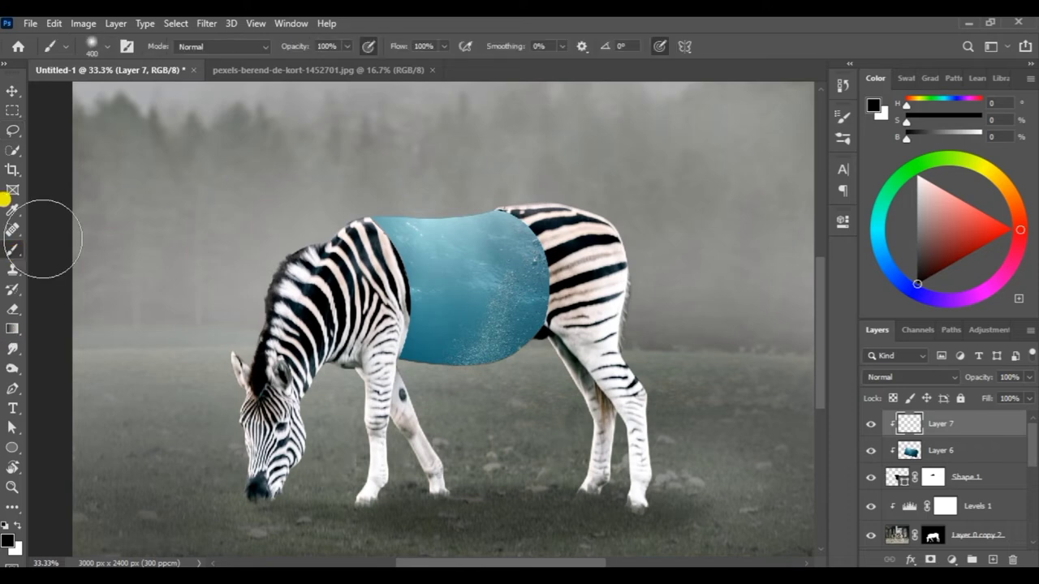
key("ctrl+minus")
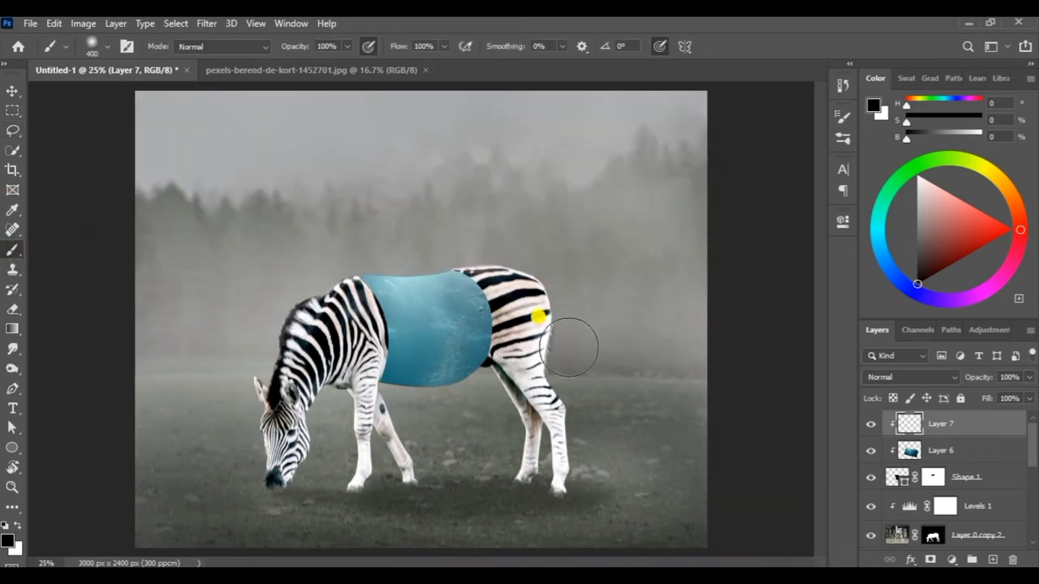
key("bracketleft")
key("bracketleft")
key("bracketleft")
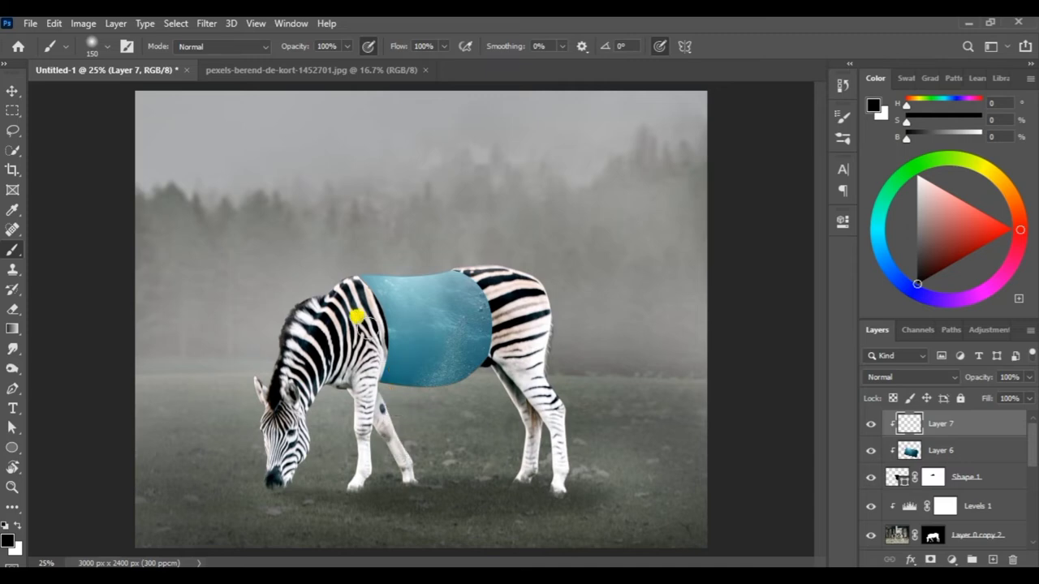
left_click(842, 139)
mouse_move(346, 46)
left_mouse_down()
mouse_move(299, 65)
mouse_move(359, 51)
mouse_move(334, 66)
mouse_move(352, 44)
mouse_move(354, 58)
left_mouse_up()
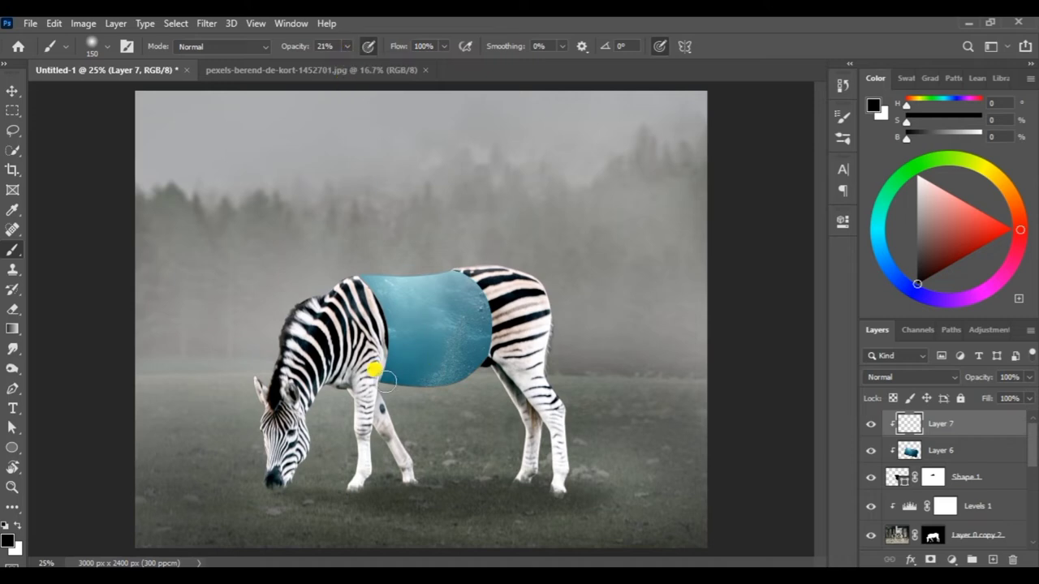
mouse_move(387, 380)
left_mouse_down()
mouse_move(438, 385)
mouse_move(397, 373)
mouse_move(475, 340)
mouse_move(428, 359)
mouse_move(473, 351)
mouse_move(406, 376)
mouse_move(456, 278)
mouse_move(475, 336)
mouse_move(462, 382)
mouse_move(458, 374)
mouse_move(450, 385)
left_mouse_up()
key("bracketright")
key("bracketright")
key("bracketright")
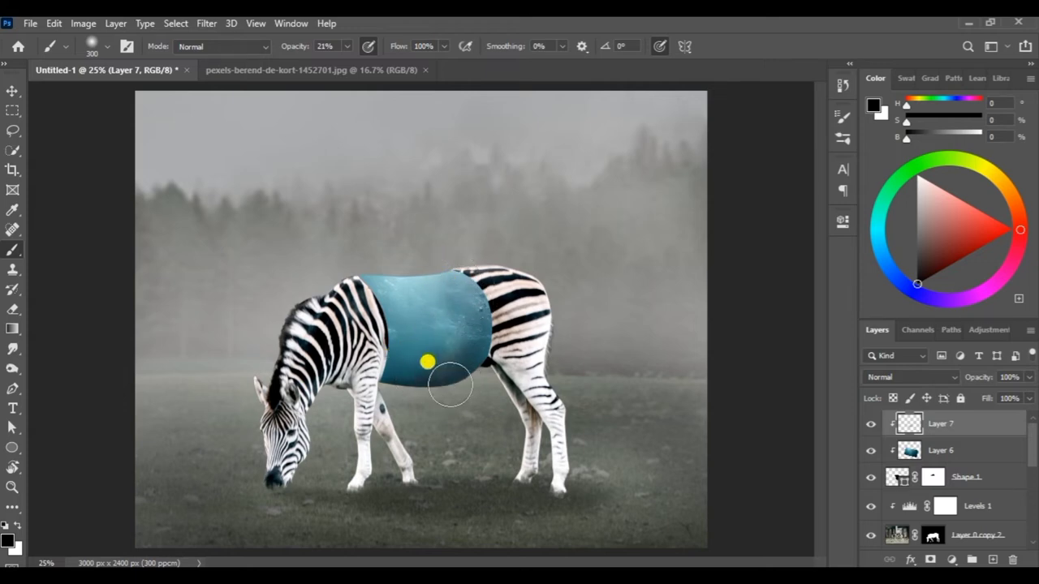
Step: On a new clipped Layer 8, shade the patch's right side dark and fade it to 21%
left_click(939, 451)
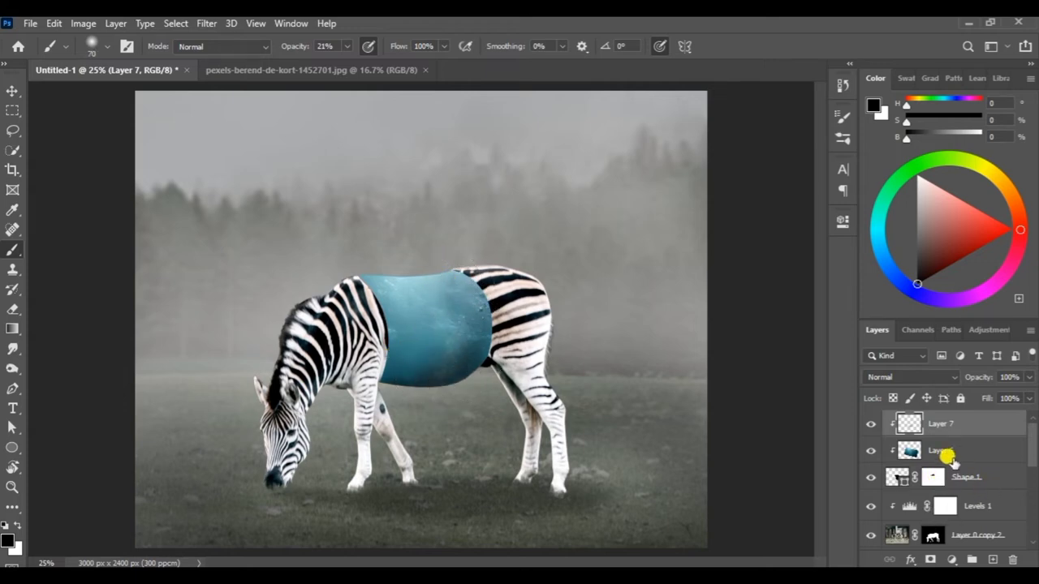
key("ctrl+shift+alt+n")
left_click(457, 272)
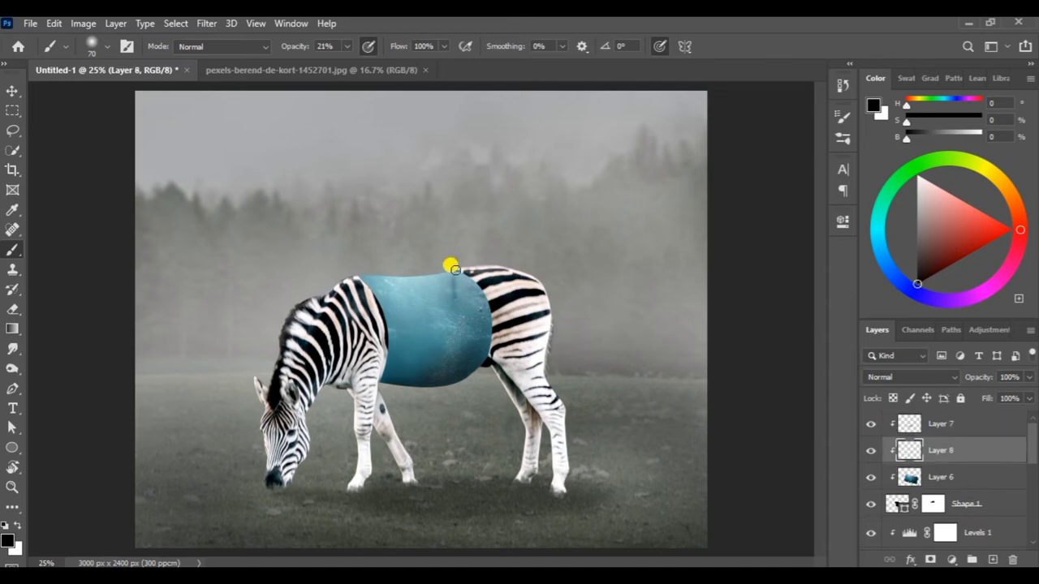
mouse_move(456, 271)
left_mouse_down()
mouse_move(461, 310)
mouse_move(456, 267)
mouse_move(464, 306)
mouse_move(461, 295)
mouse_move(477, 295)
mouse_move(455, 269)
mouse_move(463, 324)
mouse_move(449, 262)
mouse_move(463, 322)
mouse_move(451, 303)
left_mouse_up()
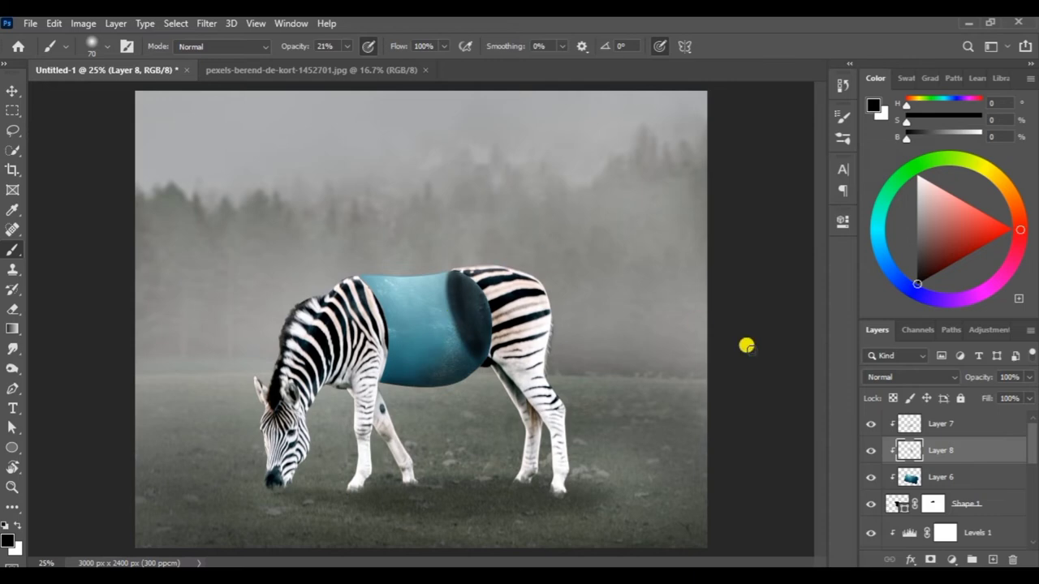
left_click(1028, 376)
left_click_drag(1029, 392, 976, 397)
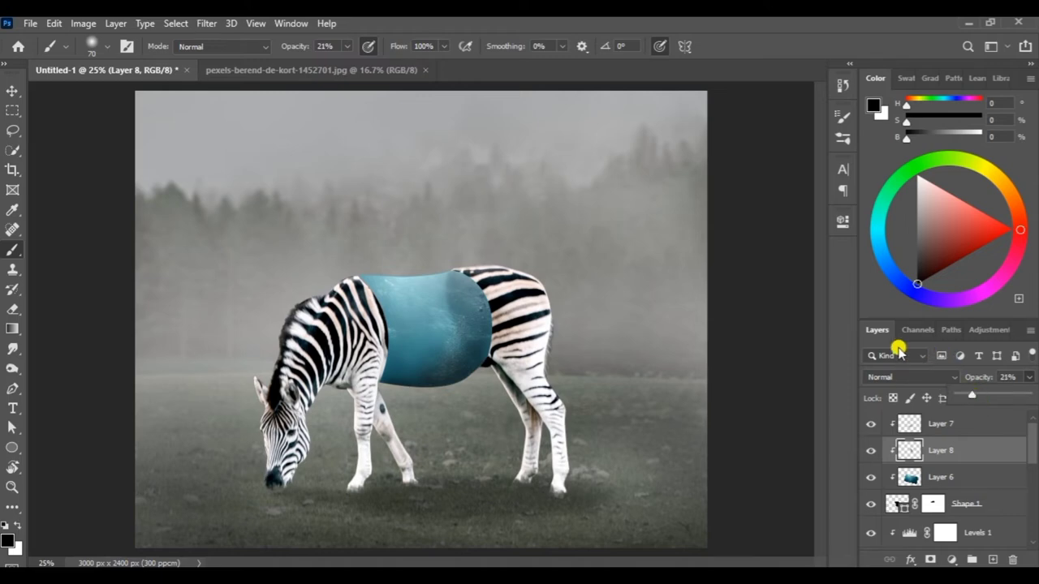
left_click(206, 23)
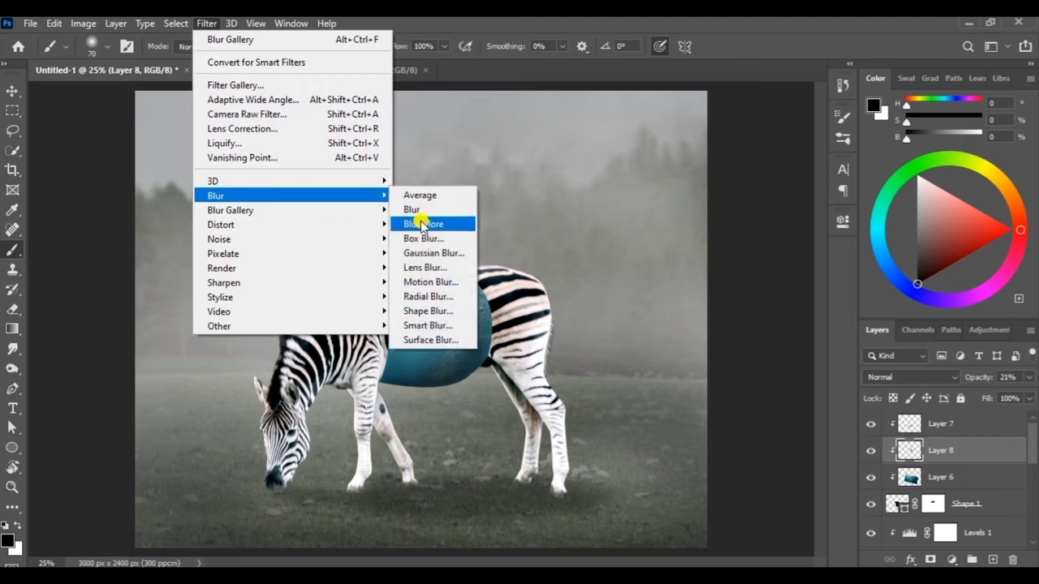
Step: Soften Layer 8's dark shading with a 4.0-pixel Gaussian Blur
left_click(445, 252)
mouse_move(746, 320)
left_mouse_down()
mouse_move(709, 320)
mouse_move(731, 320)
left_mouse_up()
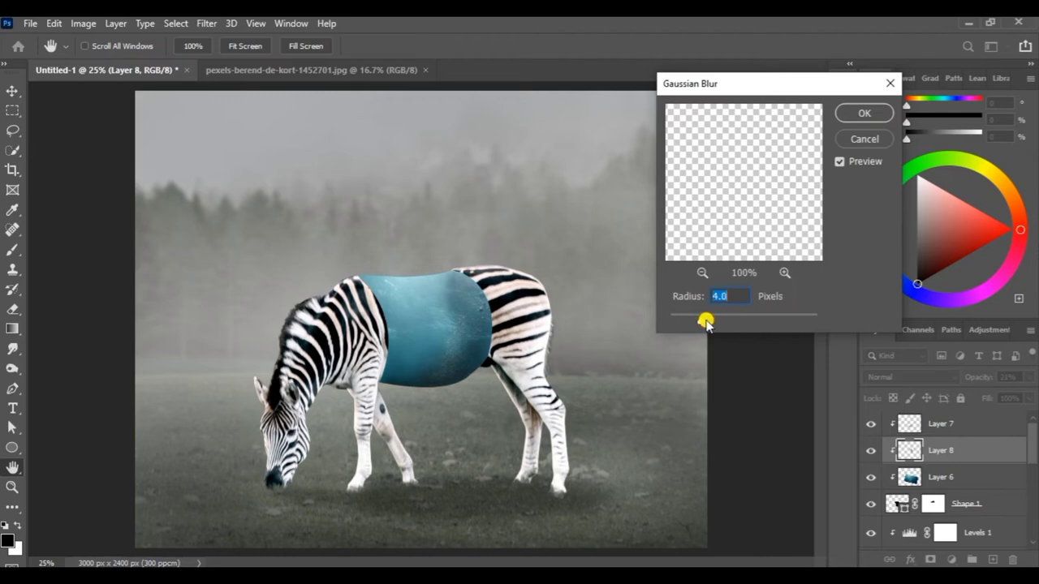
left_click(880, 108)
key("b")
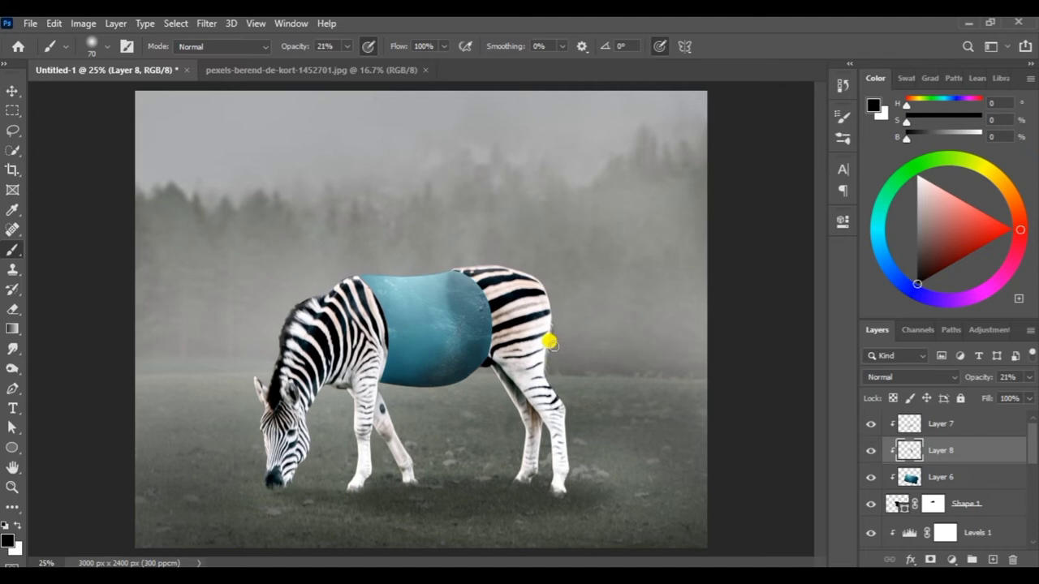
Step: Add an Exposure adjustment above Levels 1, clipped to the zebra and darkened
scroll(1015, 446, "down", 3)
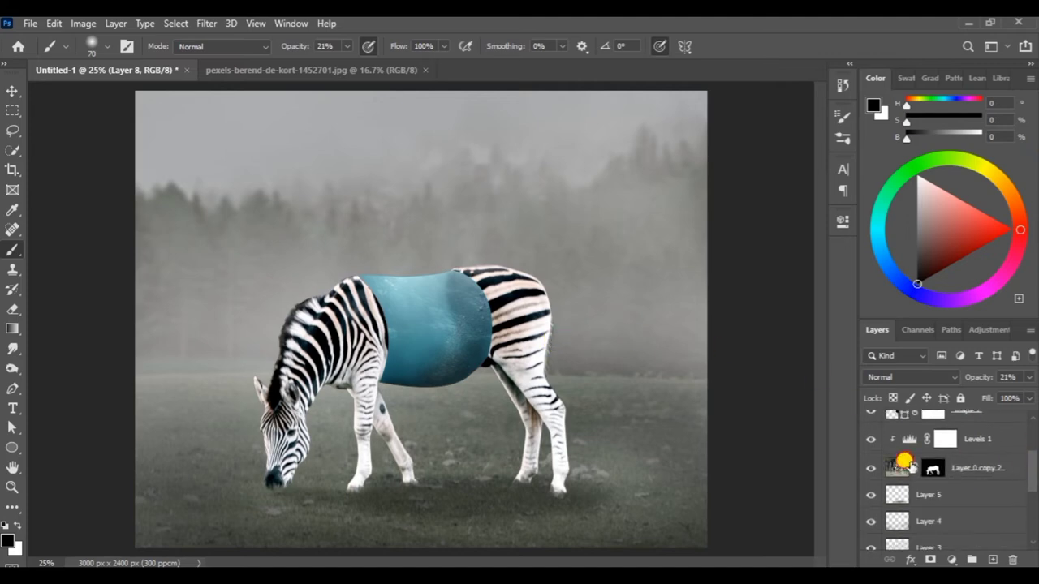
left_click(945, 439)
left_click(952, 559)
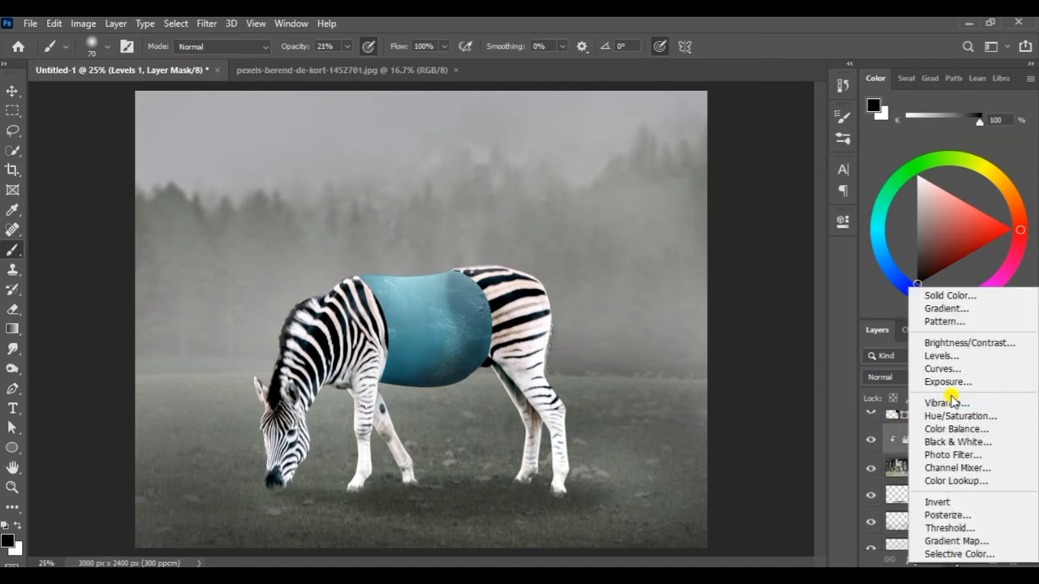
left_click(950, 381)
left_click_drag(712, 303, 681, 302)
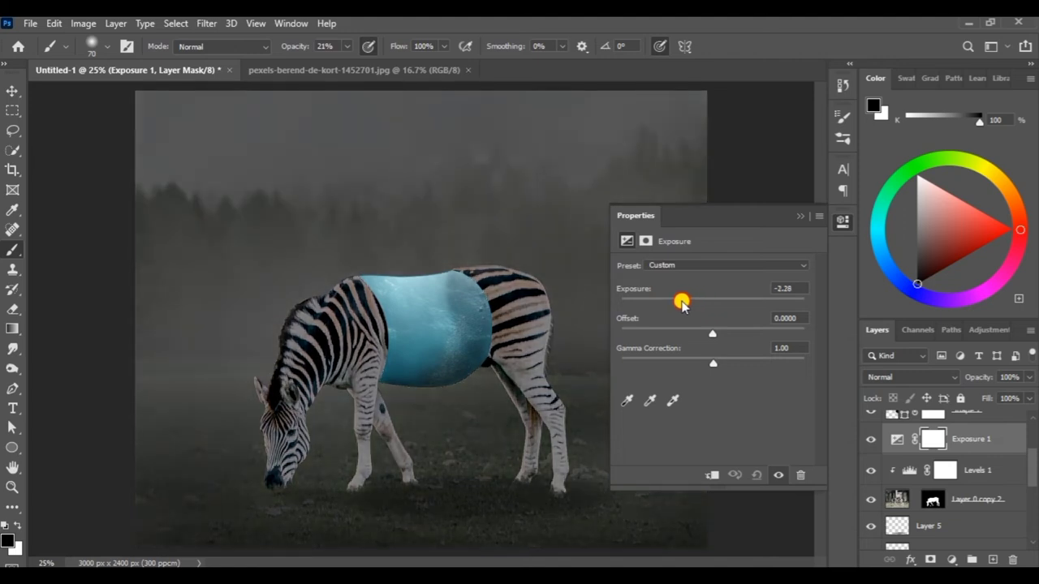
left_click(706, 473)
Step: Set the exposure to -2.83 and invert its mask to black, ready for white paint
left_click_drag(681, 305, 674, 305)
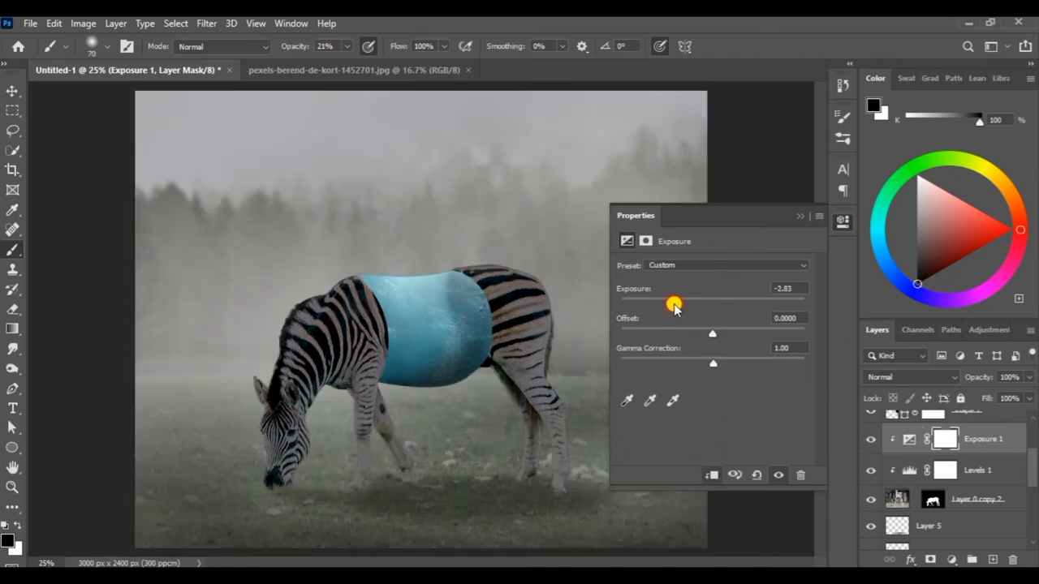
left_click(800, 216)
key("ctrl+i")
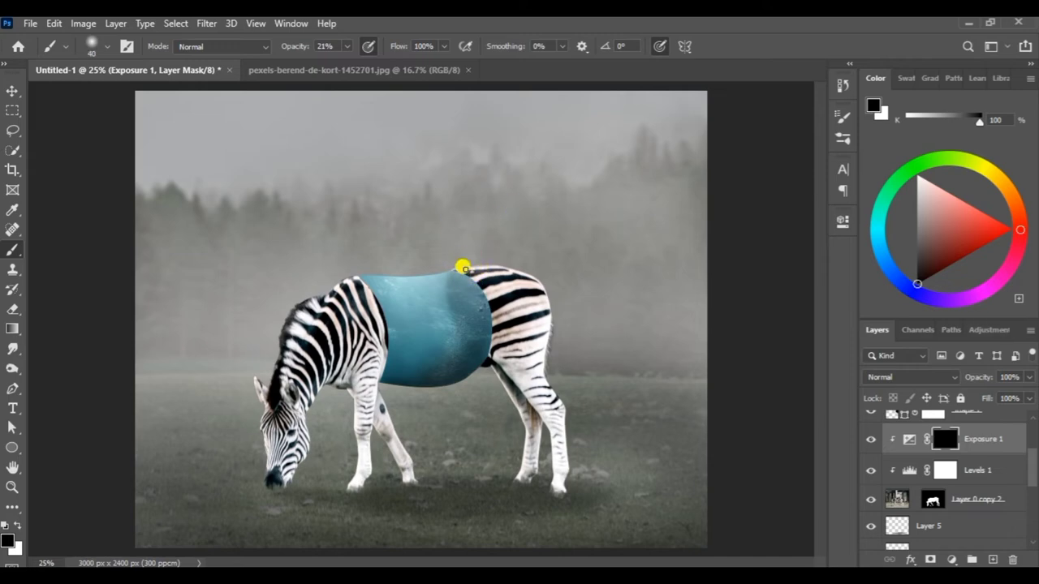
key("x")
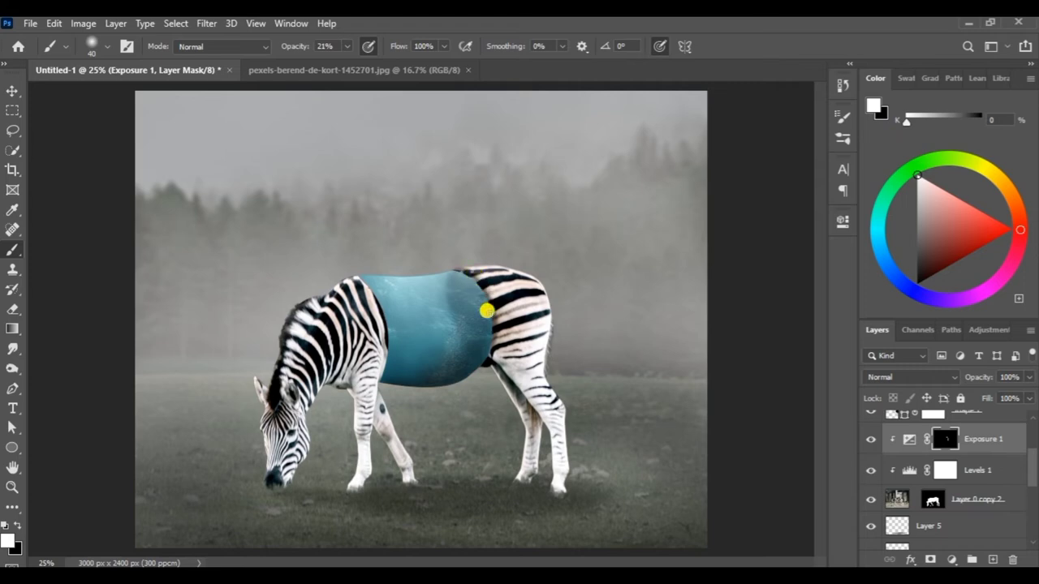
Step: Clip Layer 9 and brush a soft light-cyan glow over the blue patch
left_click(952, 209)
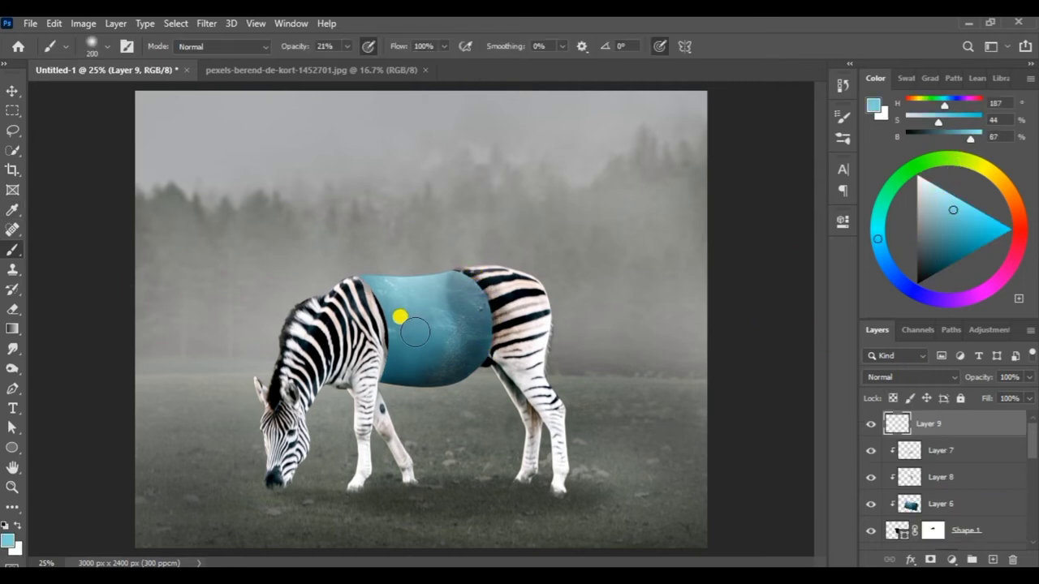
right_click(961, 423)
left_click(823, 307)
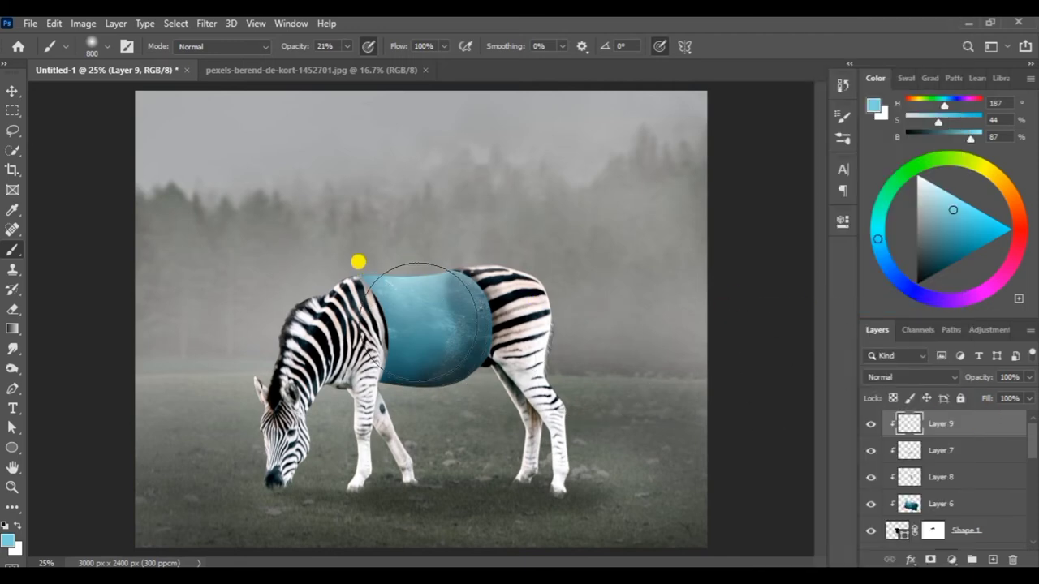
left_click_drag(359, 259, 378, 272)
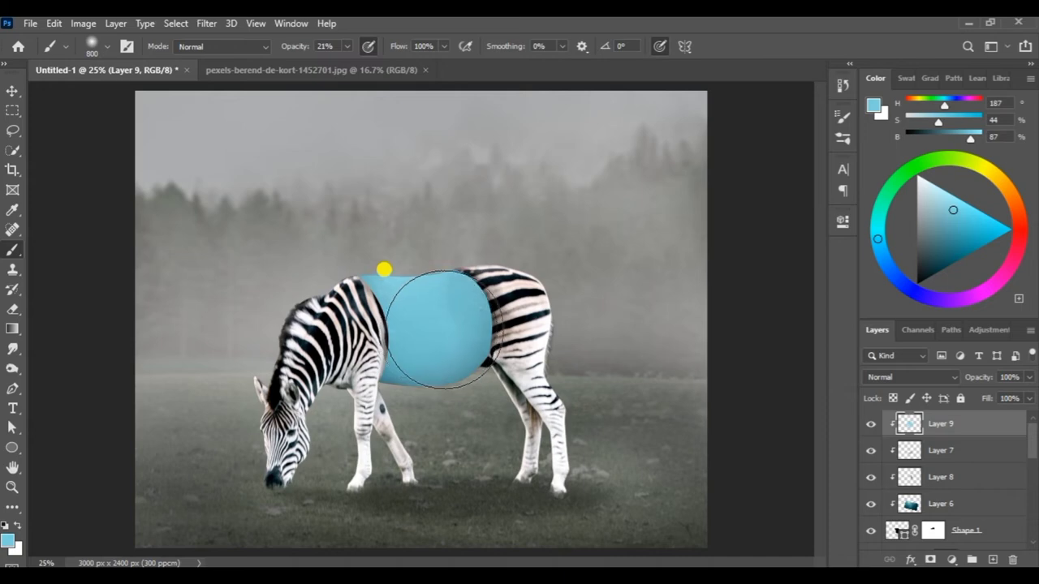
left_click(942, 377)
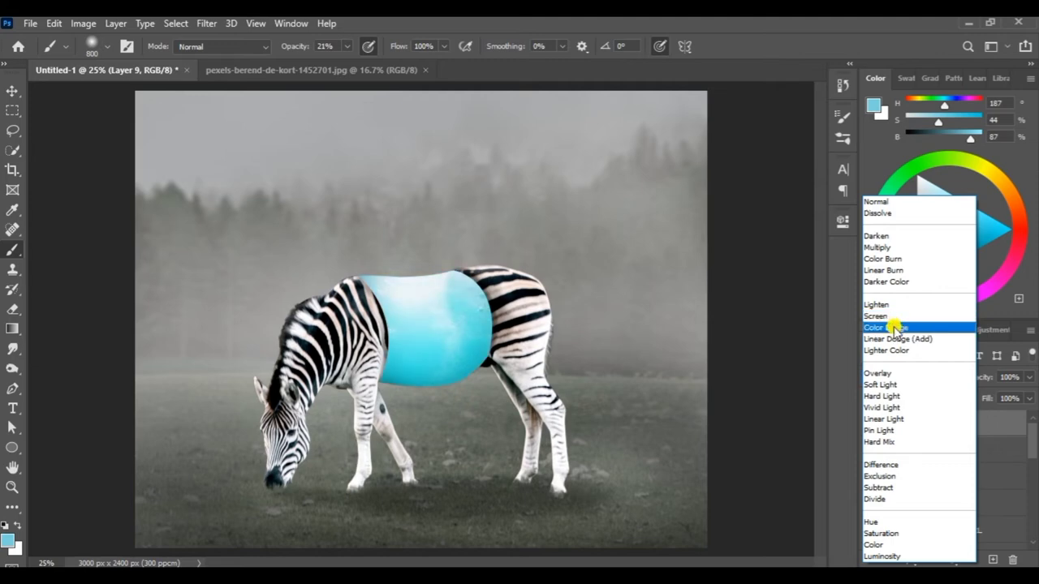
Step: Set the glow to Linear Dodge (Add), then duplicate it and shift the copy left
left_click(896, 338)
key("ctrl+j")
key("ctrl+t")
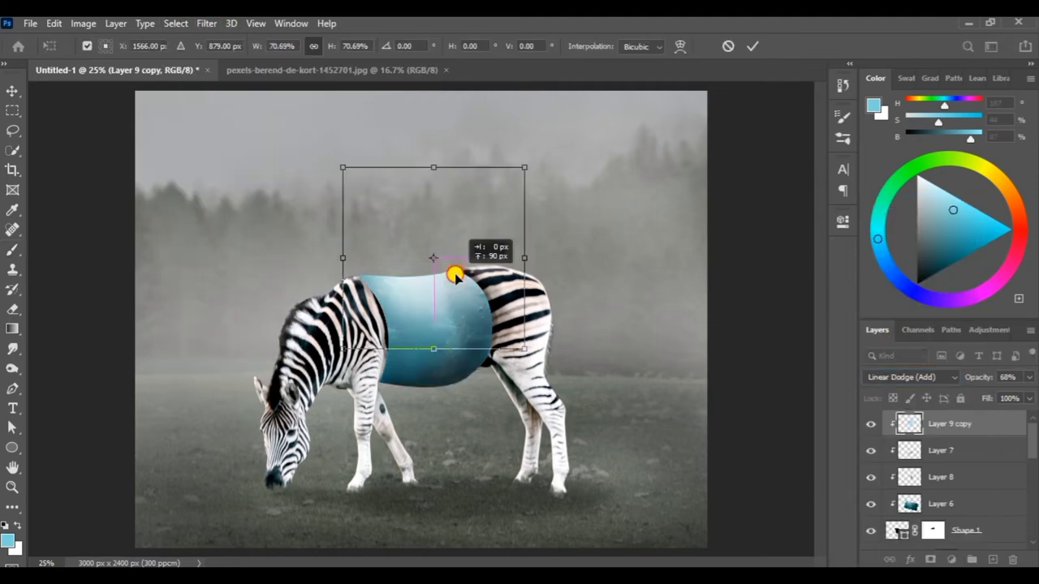
left_click_drag(470, 295, 433, 297)
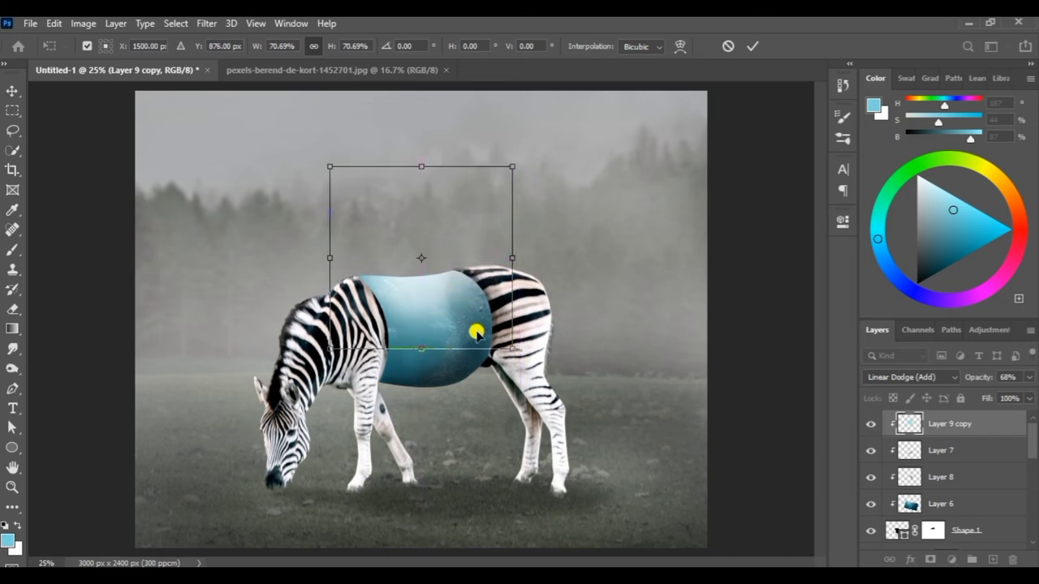
left_click(752, 47)
Step: Reselect Layer 9 copy and add a new empty layer above it
left_click(625, 253)
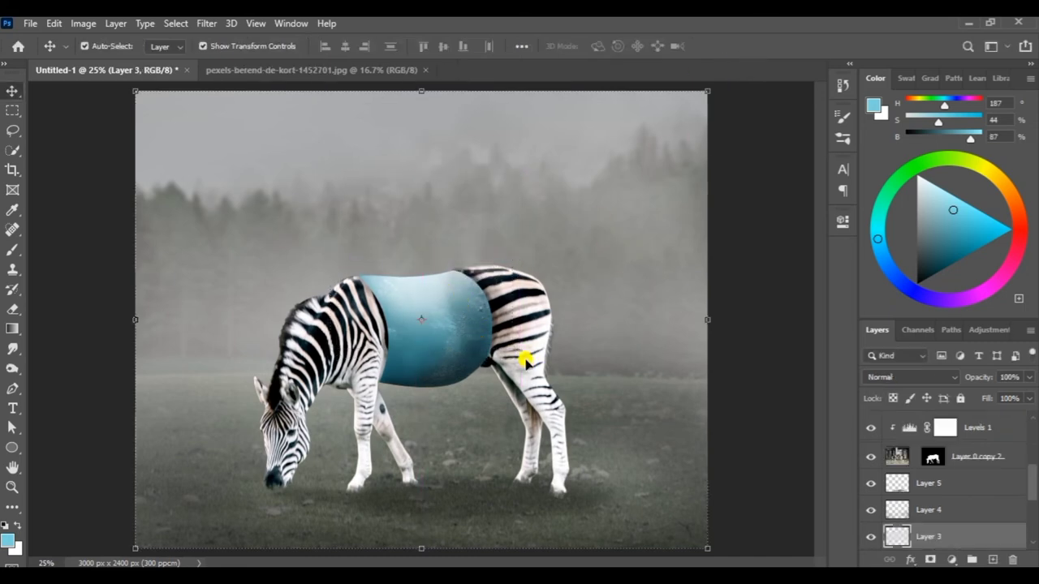
scroll(957, 454, "up", 5)
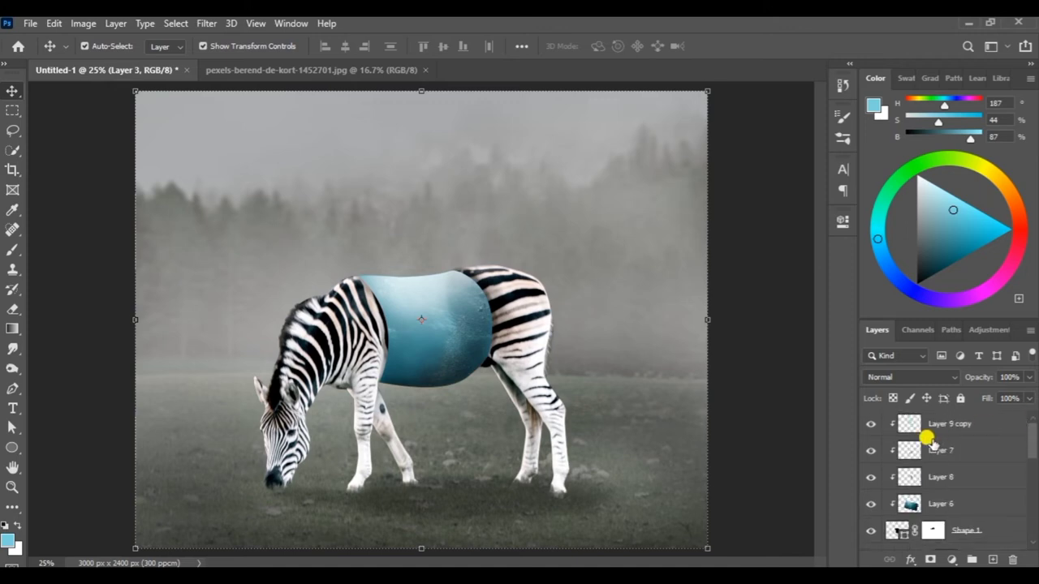
left_click(923, 429)
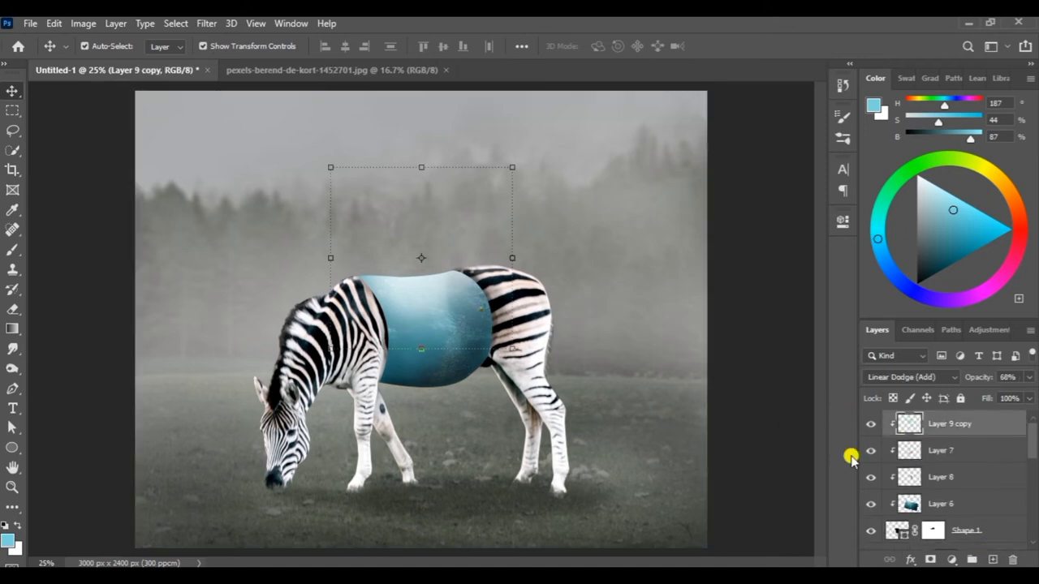
left_click(991, 559)
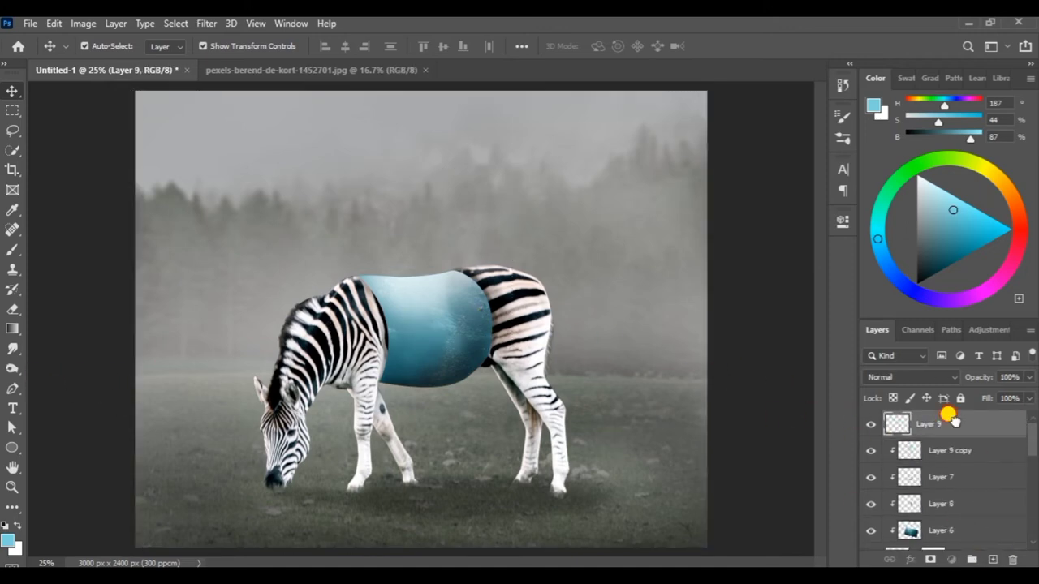
Step: Clip the new Layer 9 and paint the Color Fill 1 mask near the front leg with a sampled colour
key("ctrl+alt+g")
left_click(12, 249)
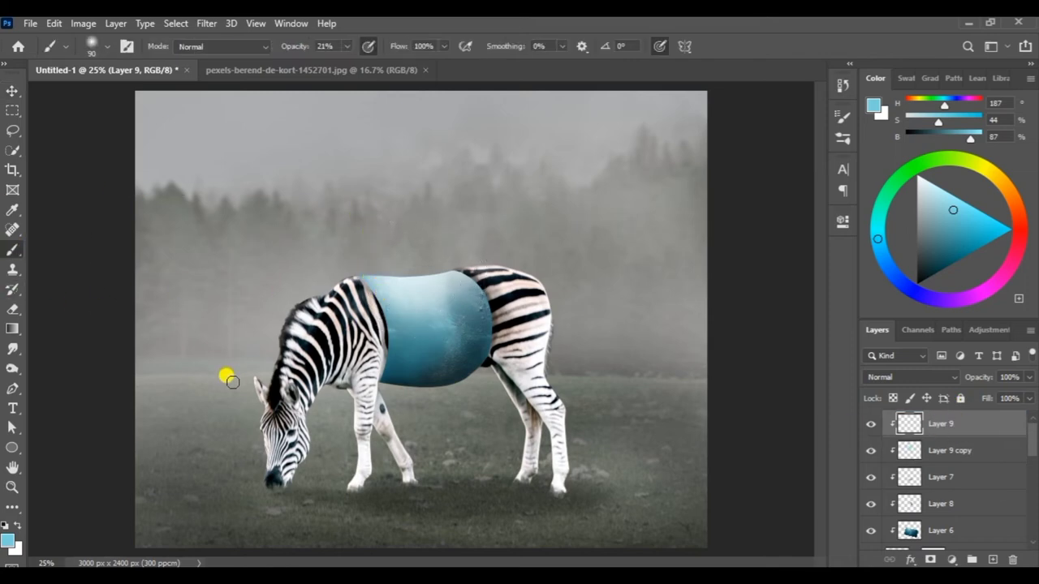
key("i")
key("b")
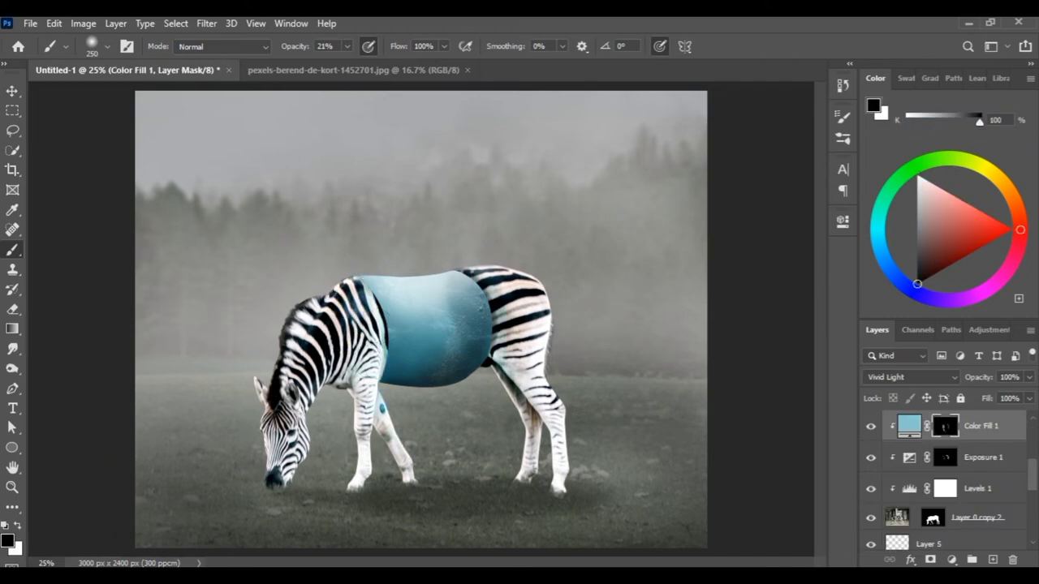
mouse_move(360, 387)
left_mouse_down()
mouse_move(349, 413)
mouse_move(345, 374)
left_mouse_up()
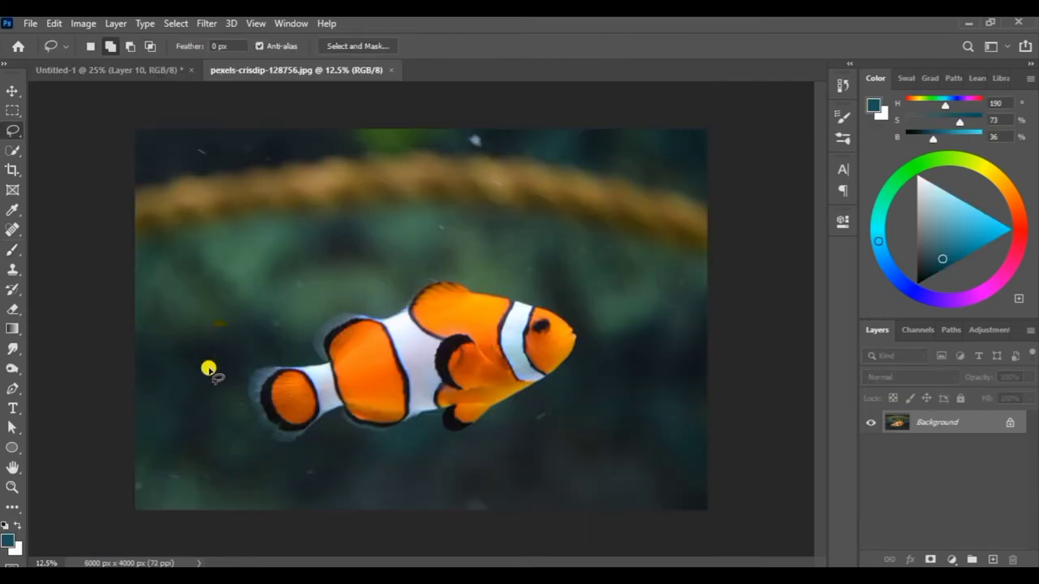
Step: Drag the clownfish cut-out into the zebra composite and scale it onto the belly
key("v")
mouse_move(208, 369)
left_mouse_down()
mouse_move(217, 151)
mouse_move(167, 70)
mouse_move(414, 317)
left_mouse_up()
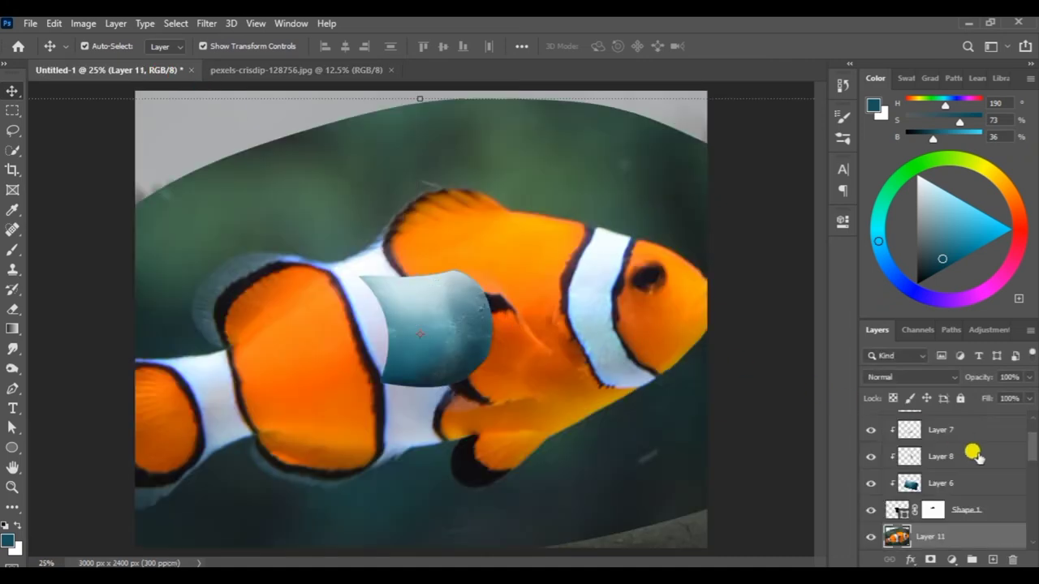
mouse_move(977, 536)
left_mouse_down()
mouse_move(983, 406)
mouse_move(972, 415)
left_mouse_up()
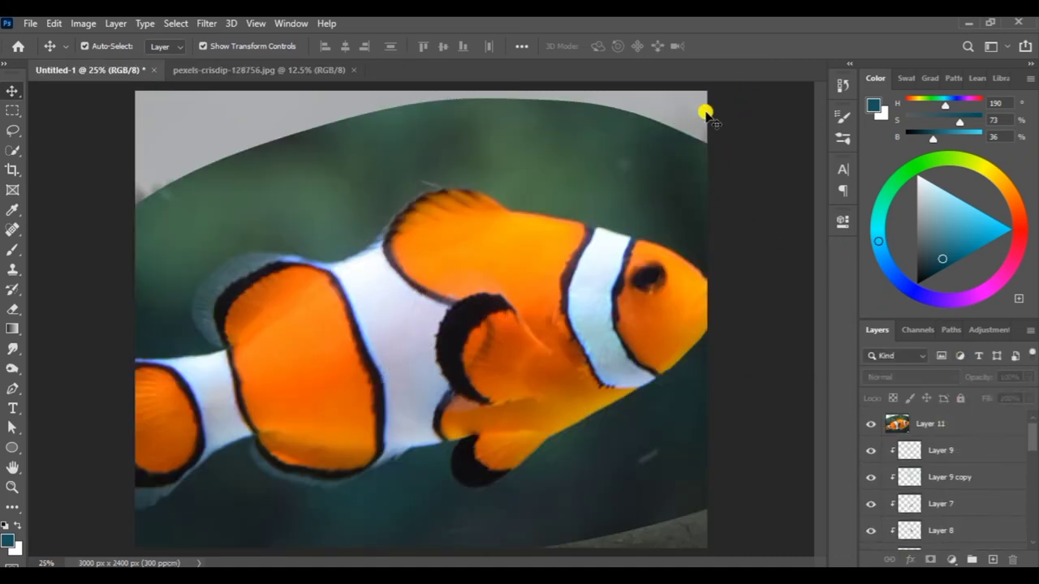
mouse_move(733, 98)
left_mouse_down()
mouse_move(453, 438)
mouse_move(455, 243)
left_mouse_up()
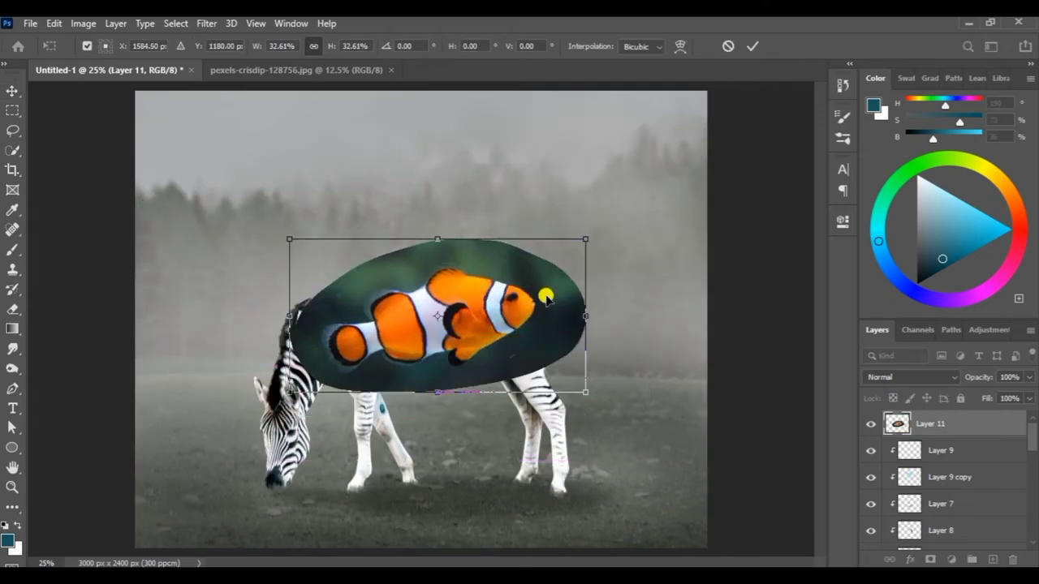
left_click_drag(568, 301, 540, 334)
key("Return")
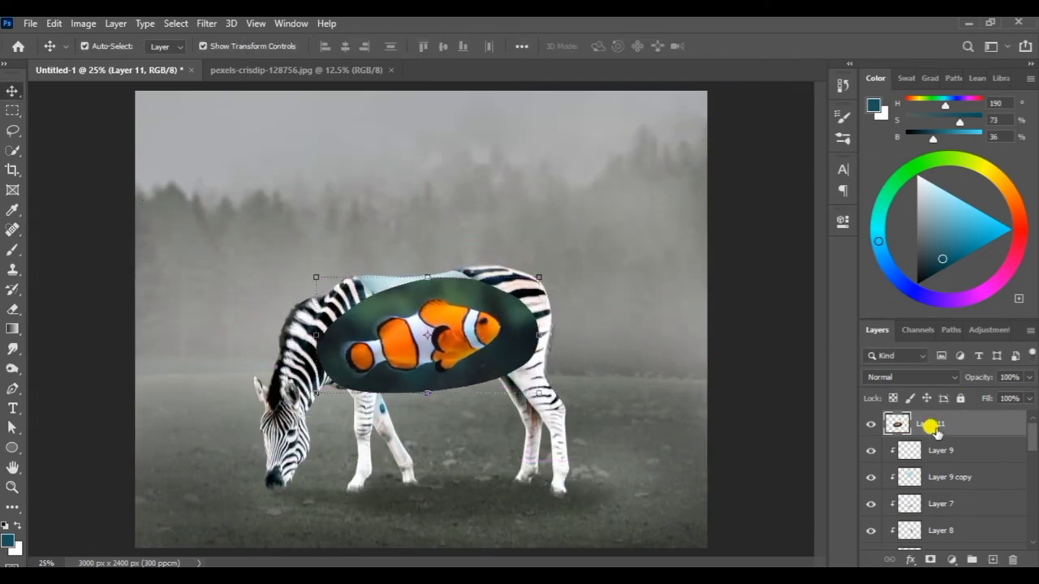
Step: Clip the clownfish layer into the body cutout and refine its scale to 43.49%
right_click(931, 424)
left_click(763, 305)
left_click_drag(539, 334, 478, 324)
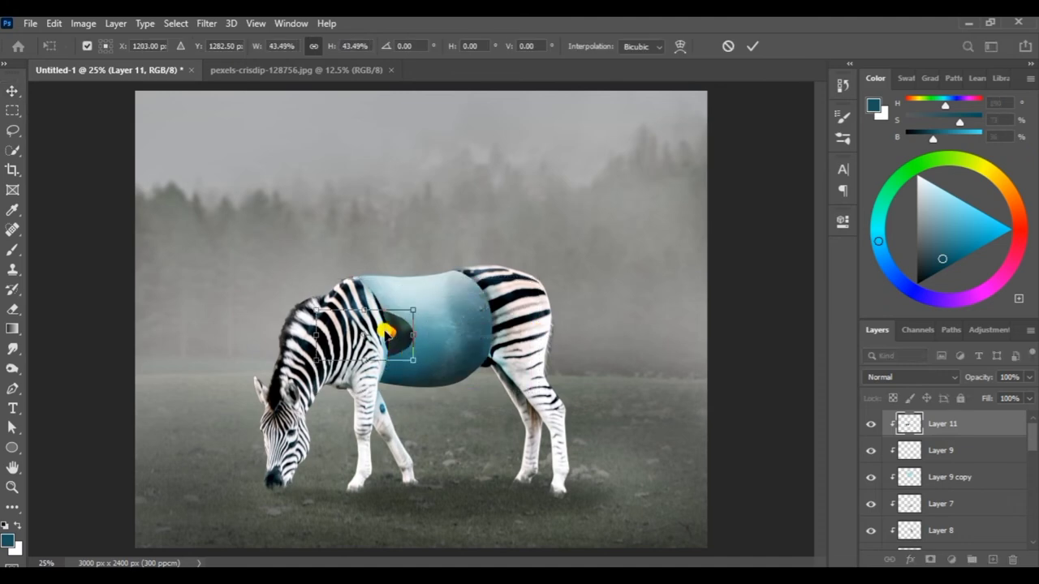
left_click(905, 376)
left_click(772, 70)
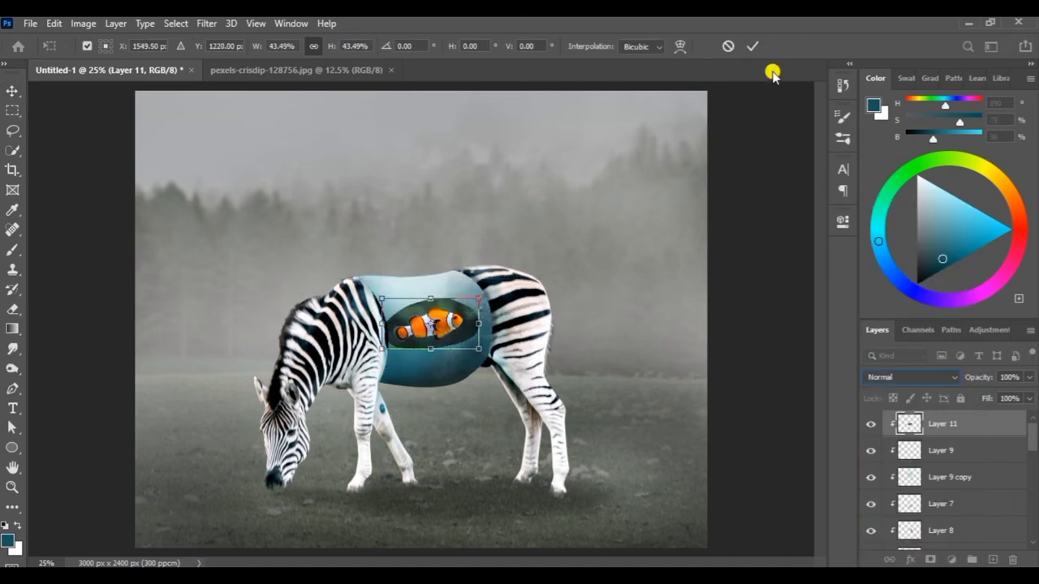
left_click(752, 46)
left_click(901, 376)
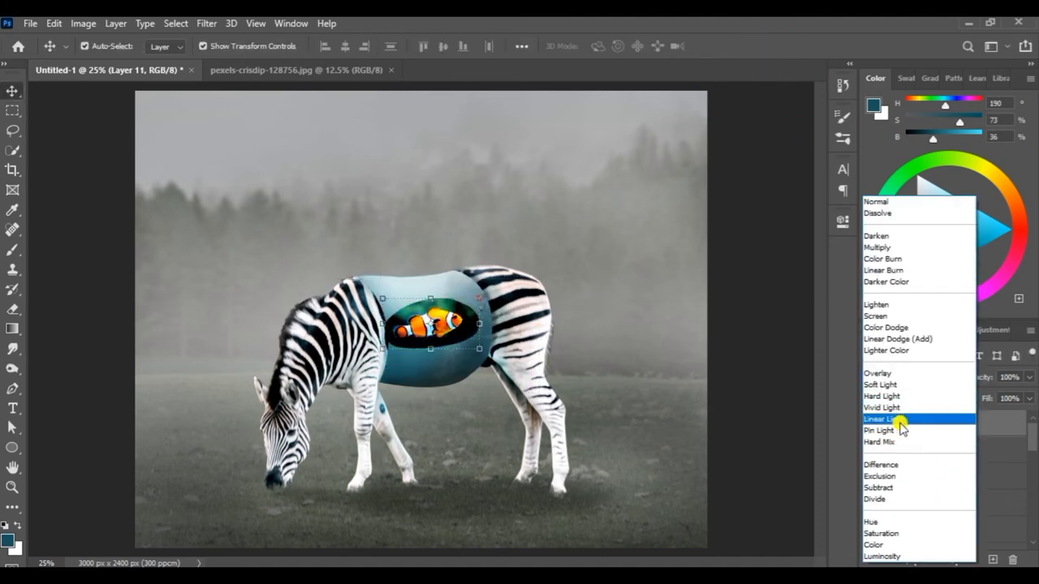
Step: Delete Levels 2 and apply Levels to deepen shadows and brighten the clownfish layer
left_click(800, 242)
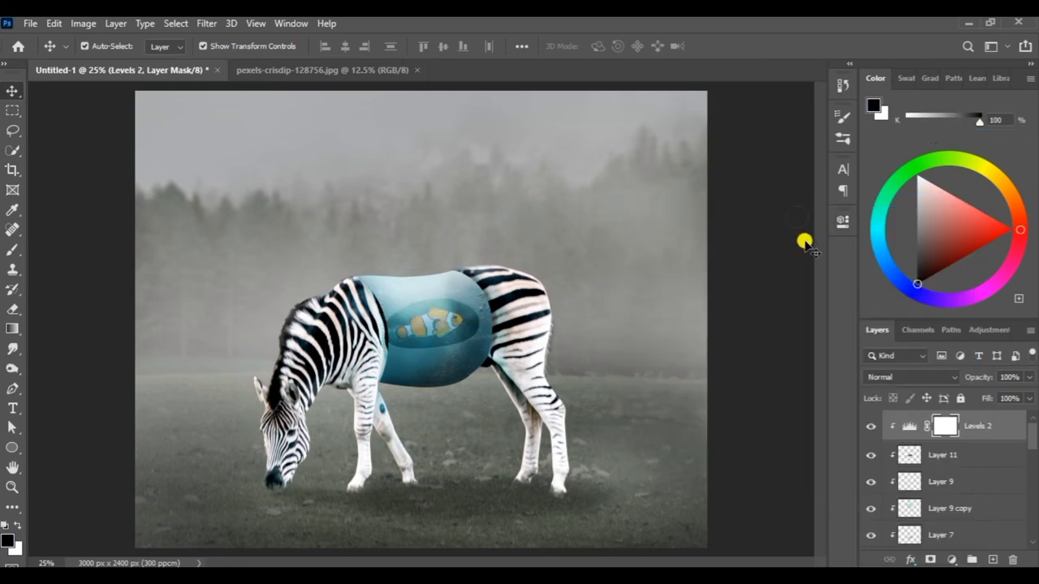
left_click_drag(974, 425, 1012, 560)
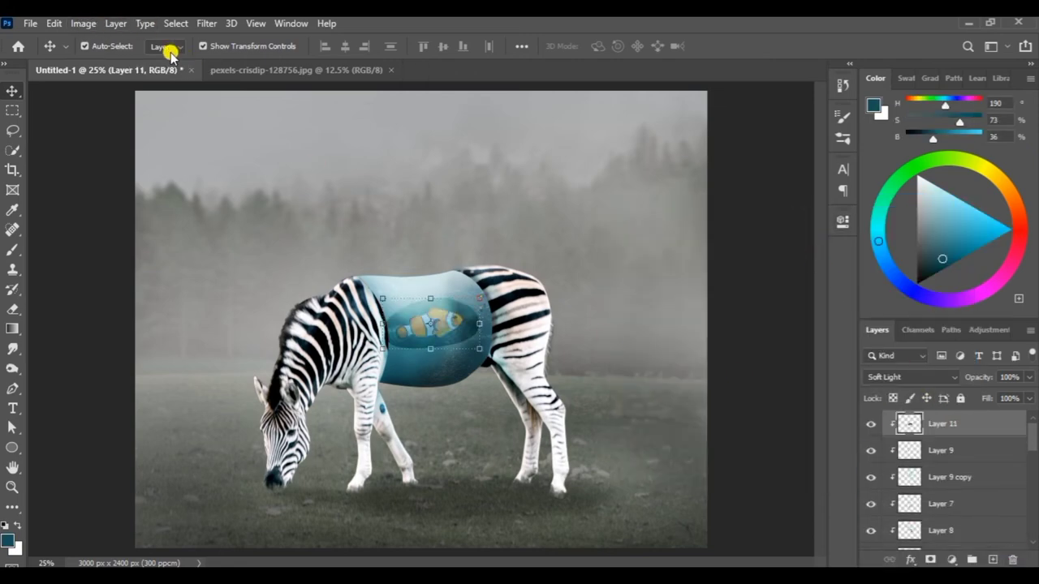
left_click(83, 22)
left_click(248, 77)
mouse_move(323, 51)
left_mouse_down()
mouse_move(523, 27)
mouse_move(793, 59)
left_mouse_up()
left_click_drag(620, 225, 627, 226)
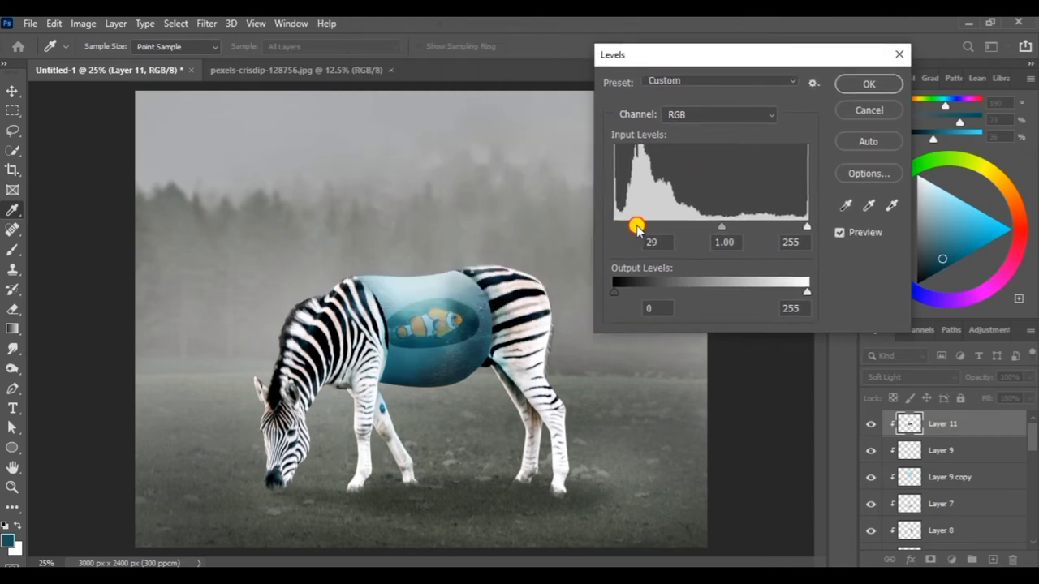
left_click_drag(704, 231, 614, 229)
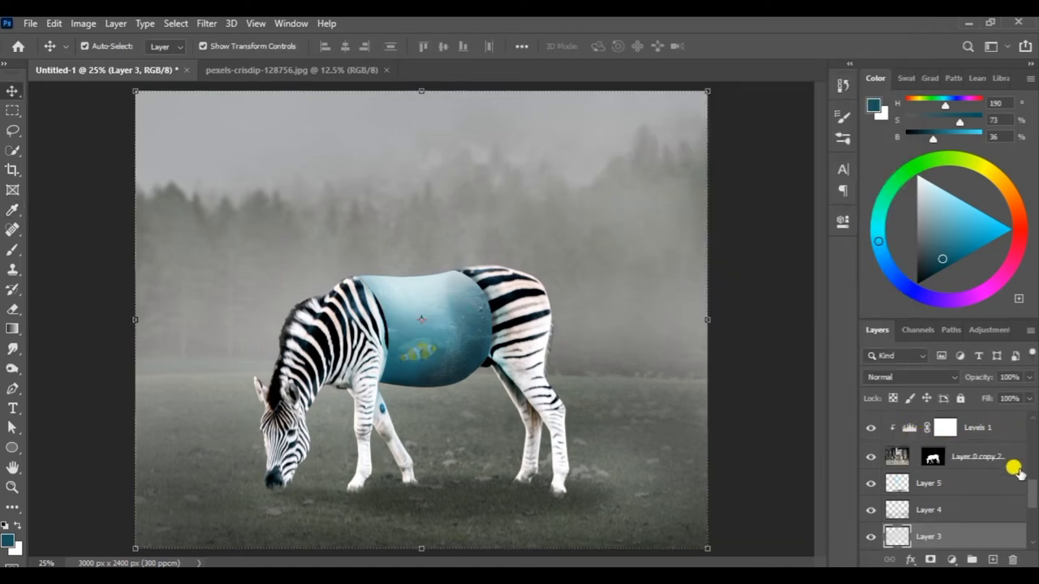
Step: Mask the clownfish layer, paint it with a 58% opacity brush, and close the clownfish photo
scroll(1015, 471, "up", 5)
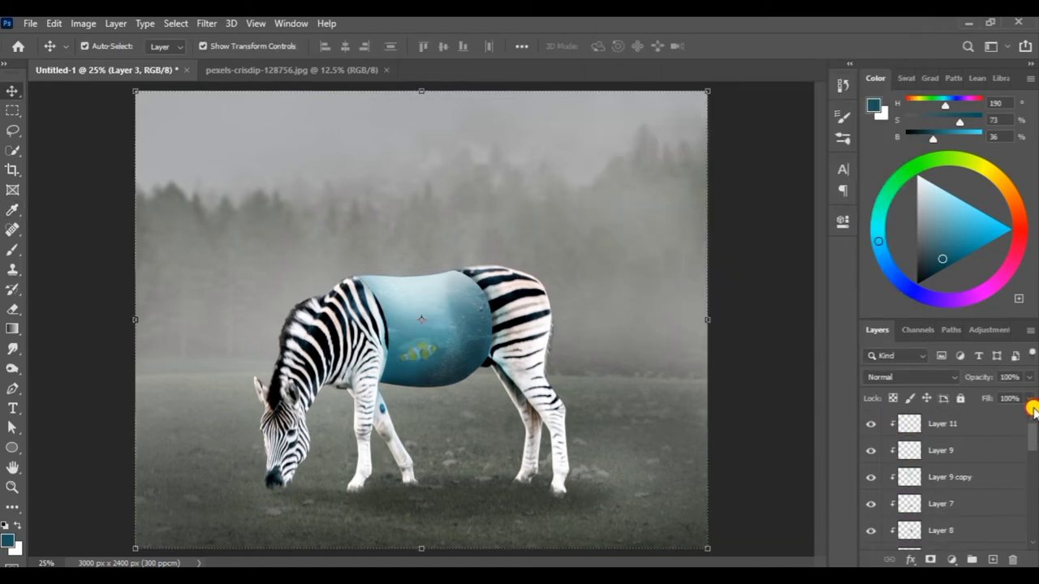
left_click(974, 424)
left_click(930, 560)
key("ctrl+plus")
key("ctrl+plus")
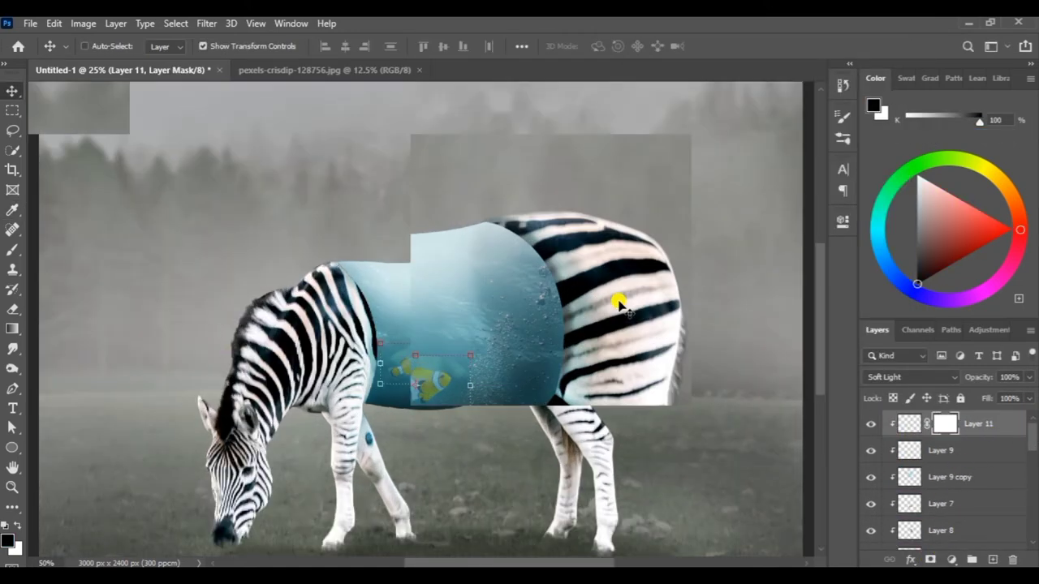
key("ctrl+plus")
left_click(12, 249)
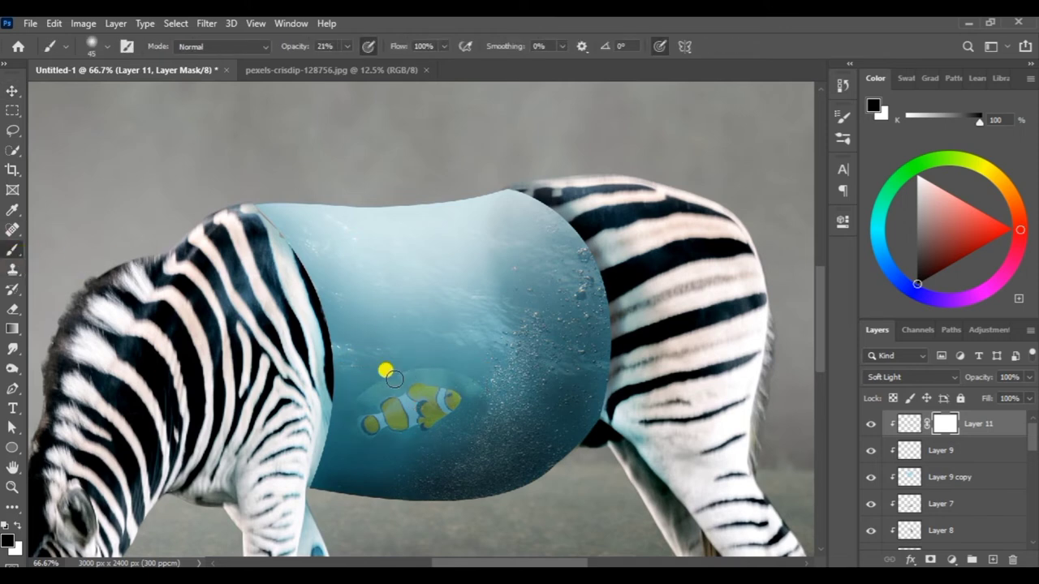
left_click_drag(346, 46, 371, 65)
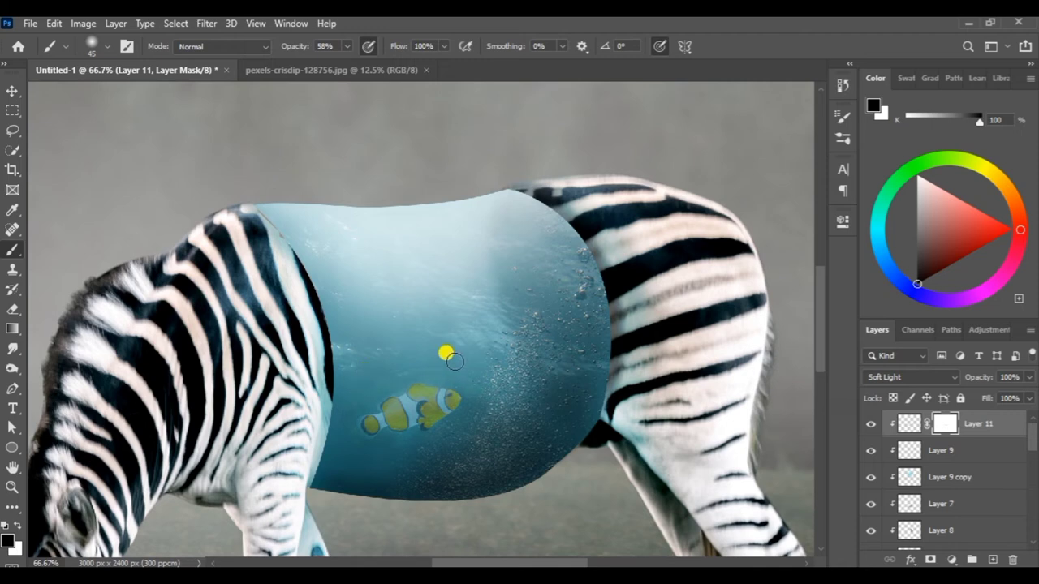
key("ctrl+minus")
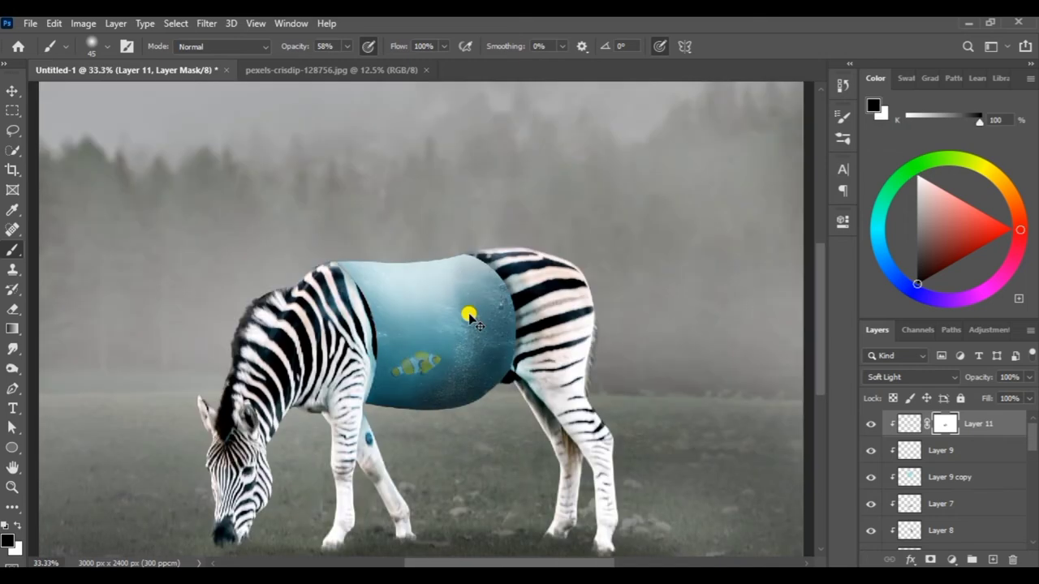
left_click(425, 70)
Step: Open the discus fish photo and lasso around the blue fish
left_click(30, 23)
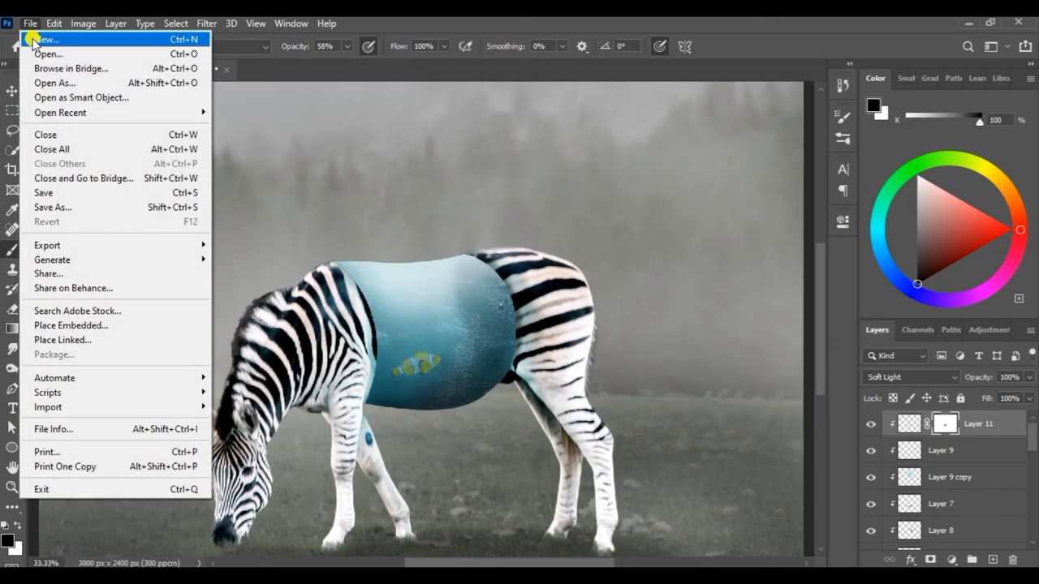
left_click(34, 51)
left_click(475, 194)
double_click(476, 195)
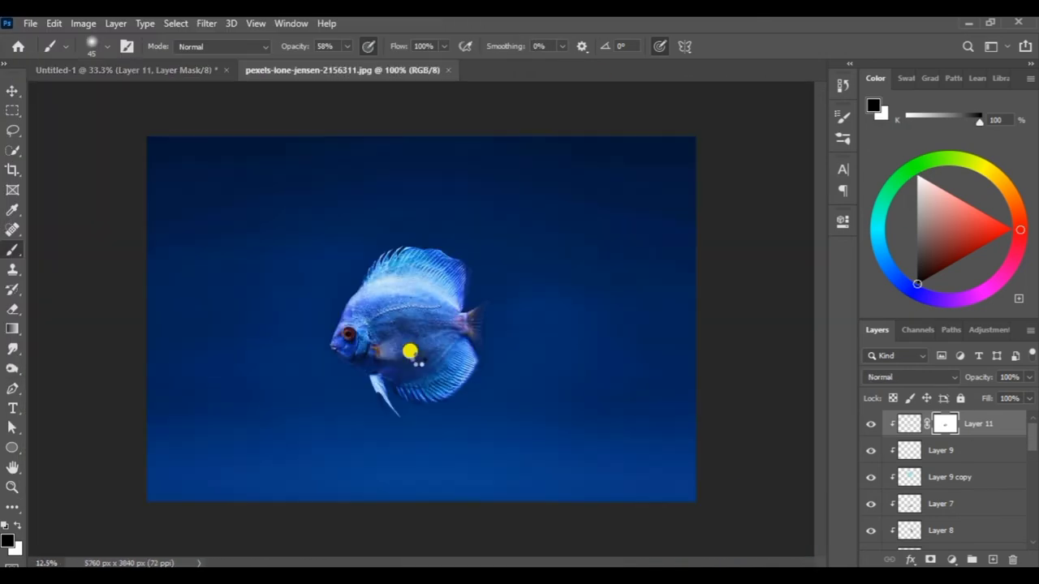
left_click(12, 130)
left_click_drag(381, 211, 349, 215)
Step: Move the discus fish into Untitled-1 and scale it down onto the zebra's body
left_click(12, 110)
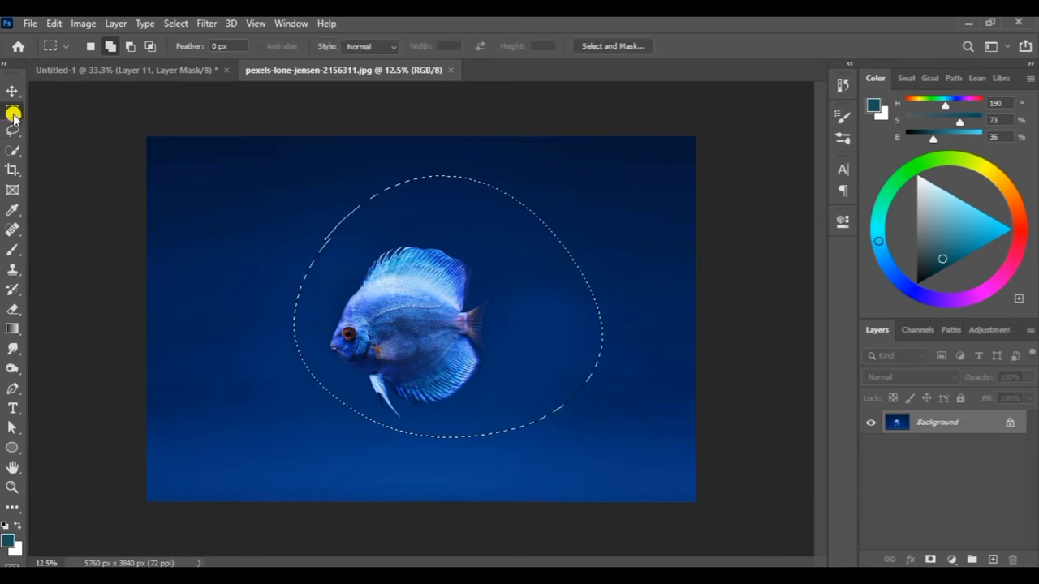
left_click(12, 91)
left_click_drag(463, 319, 323, 190)
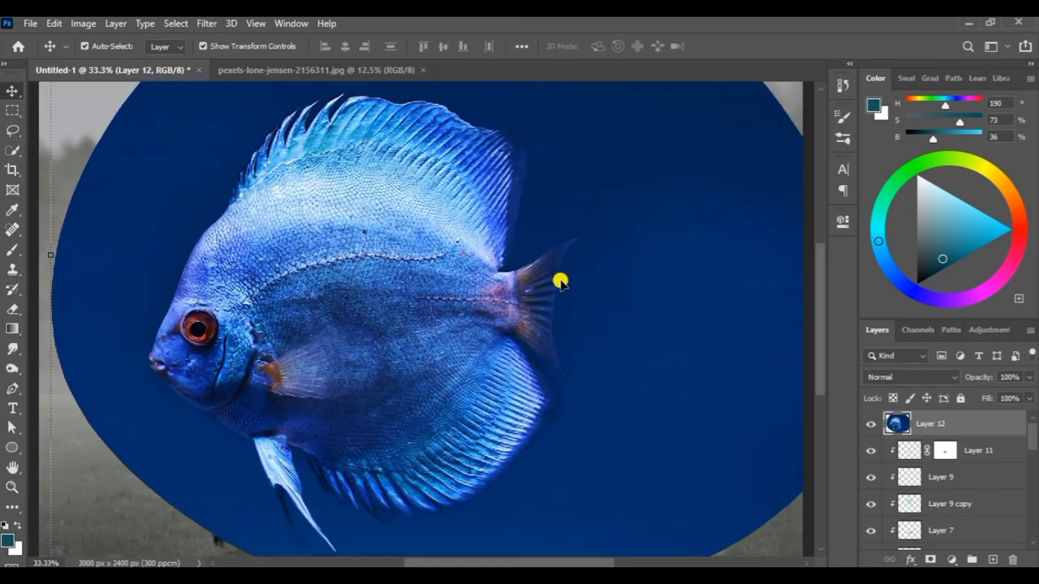
mouse_move(53, 451)
left_mouse_down()
mouse_move(779, 251)
mouse_move(454, 308)
mouse_move(474, 328)
mouse_move(466, 320)
left_mouse_up()
left_click(900, 377)
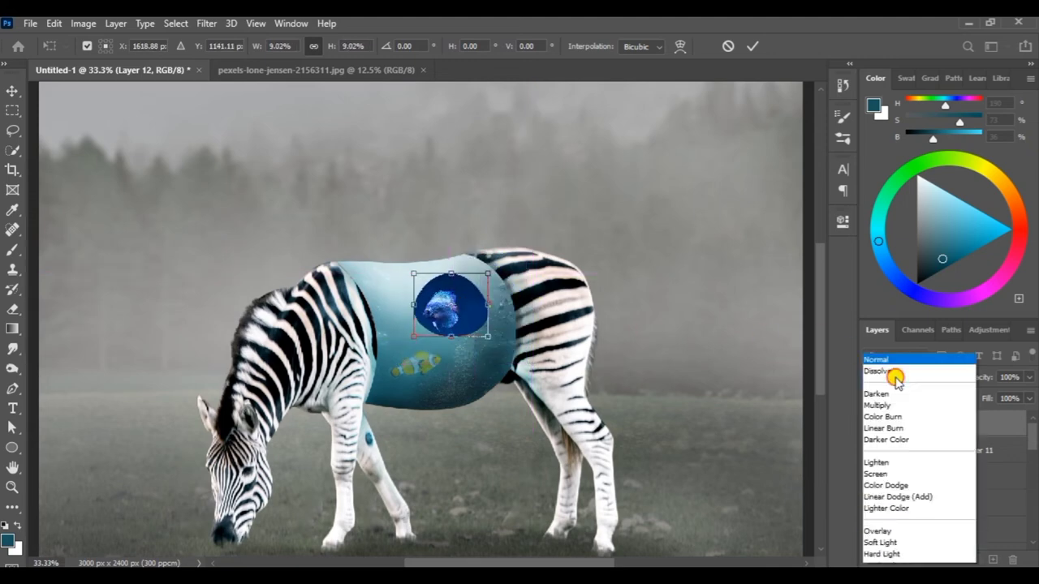
left_click(754, 44)
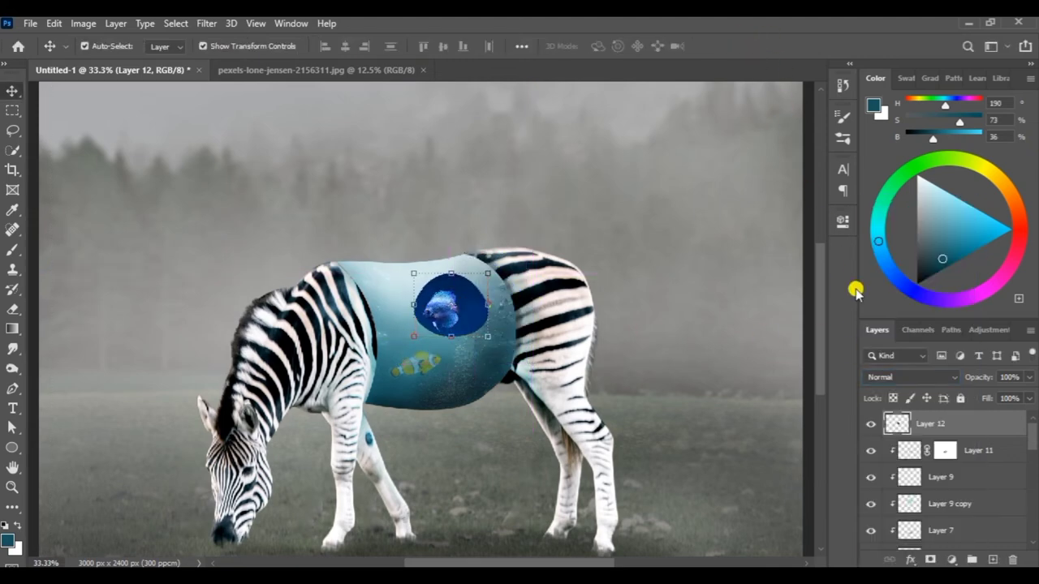
Step: Set the discus fish layer's blend mode to Soft Light
left_click(899, 378)
left_click(898, 385)
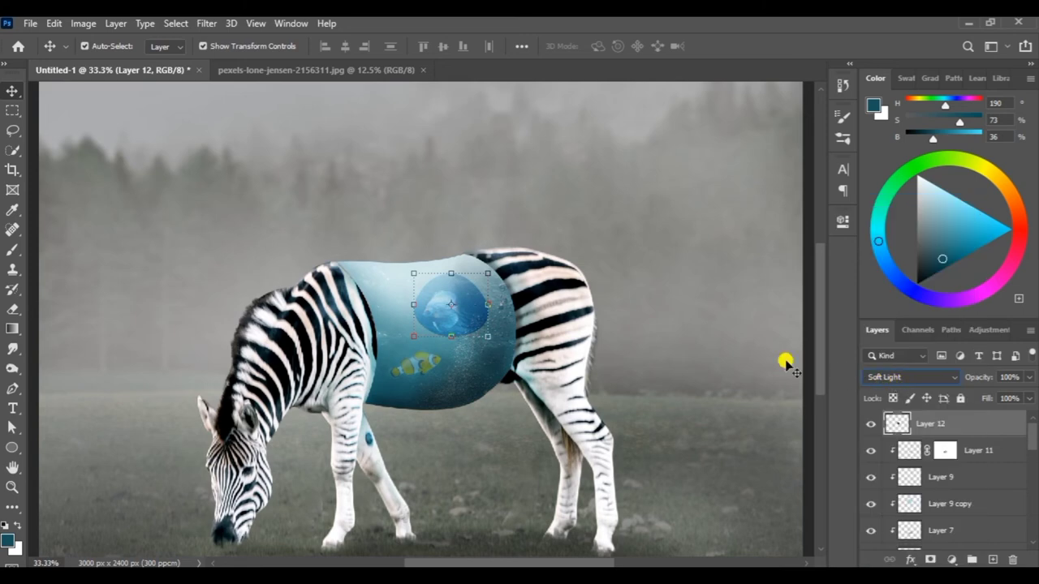
left_click(952, 560)
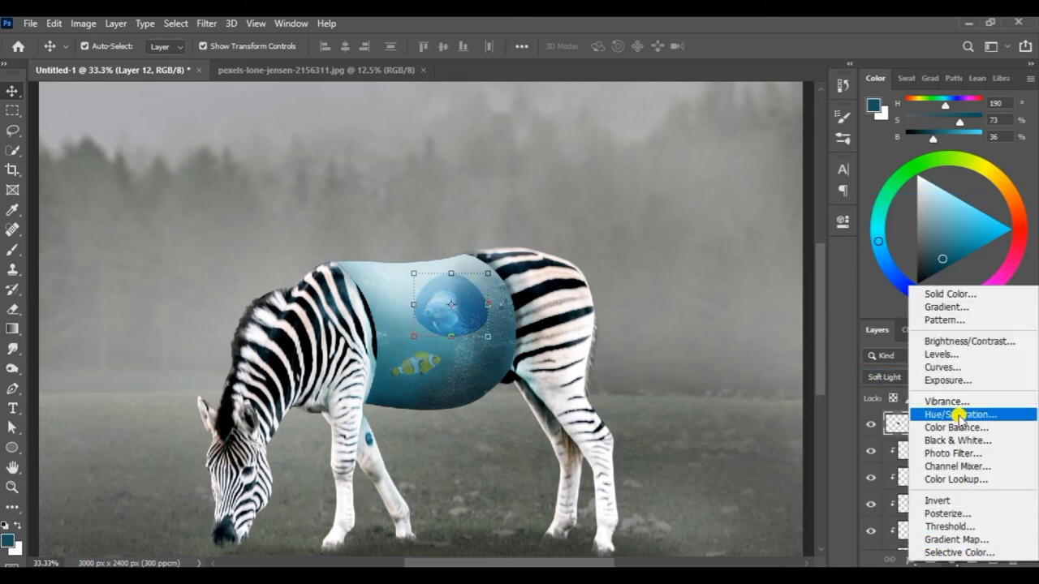
Step: Add a Levels adjustment with black input 15, midtones 1.10 and white input 220
left_click(941, 355)
mouse_move(723, 376)
left_mouse_down()
mouse_move(740, 376)
mouse_move(723, 377)
left_mouse_up()
left_click_drag(642, 376, 723, 373)
left_click_drag(806, 377, 789, 379)
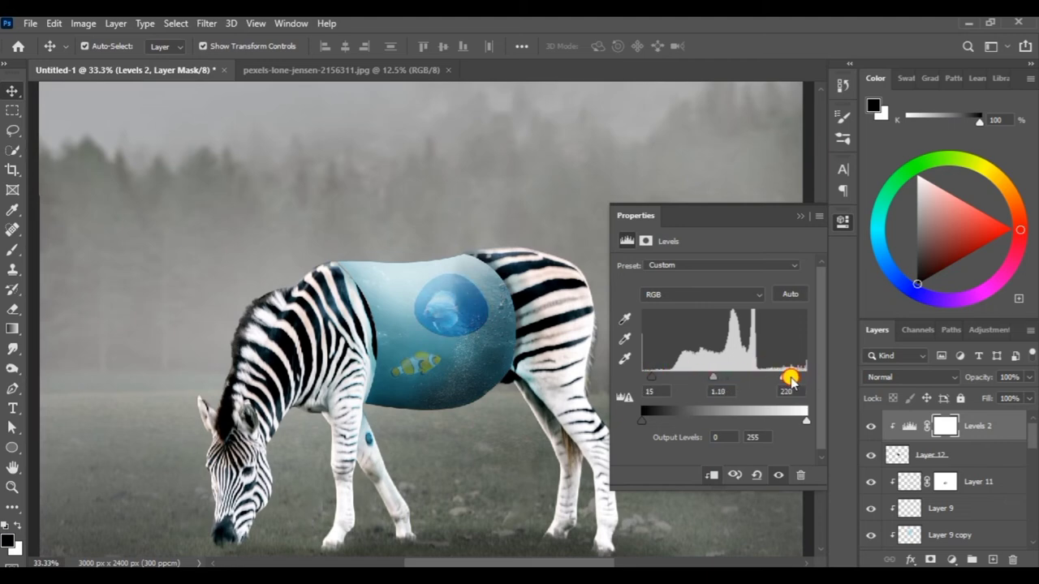
Step: Lower the Blue channel midtones to 0.58 in the Levels adjustment
left_click(702, 295)
left_click(693, 320)
left_click(711, 297)
left_click(665, 341)
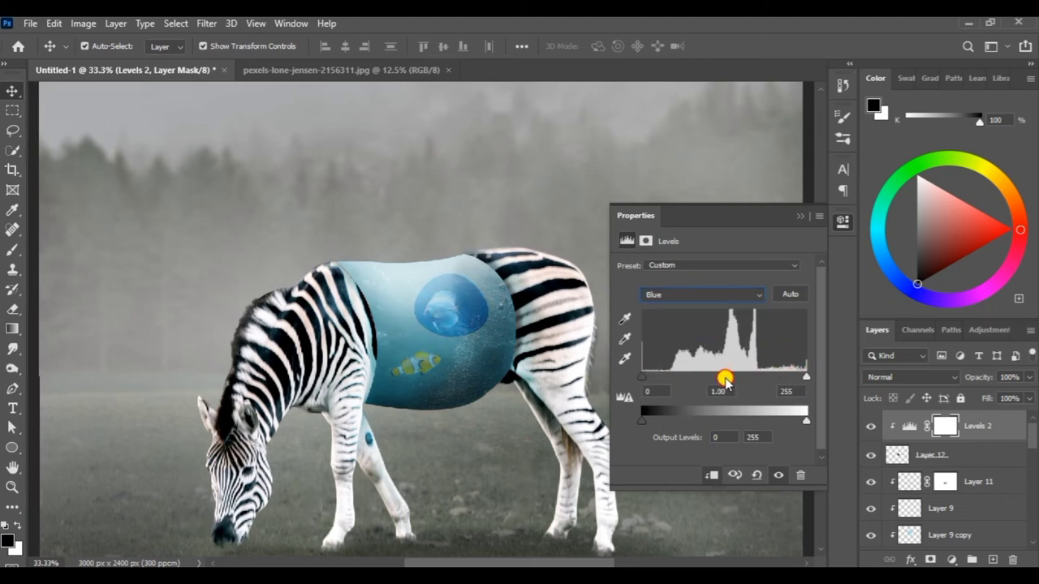
mouse_move(725, 379)
left_mouse_down()
mouse_move(712, 379)
mouse_move(752, 375)
mouse_move(645, 378)
mouse_move(668, 378)
left_mouse_up()
left_click(695, 295)
left_click(695, 326)
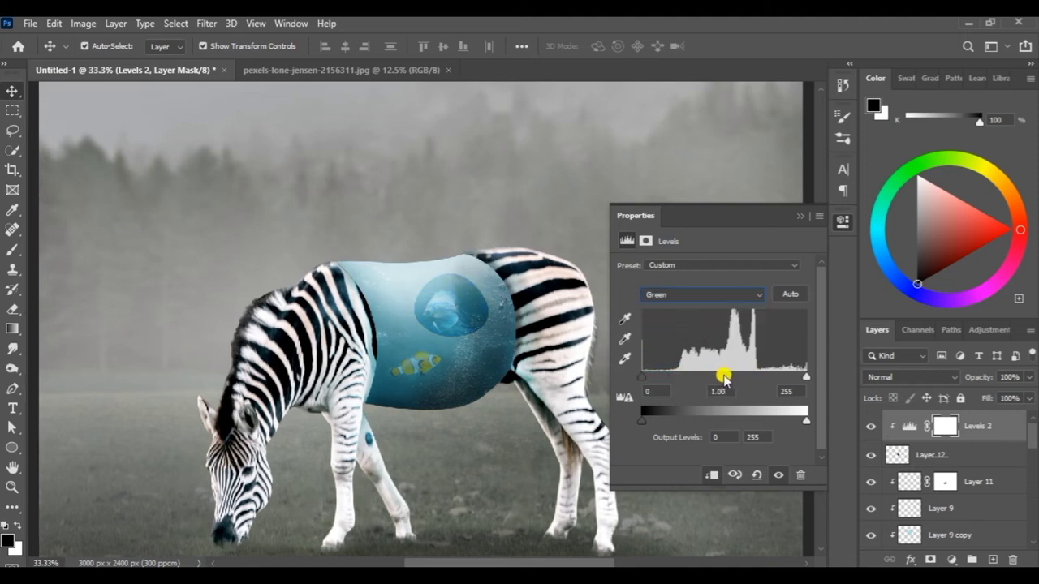
Step: Add a mask to the discus fish layer and paint black to fade its top
key("b")
key("x")
key("x")
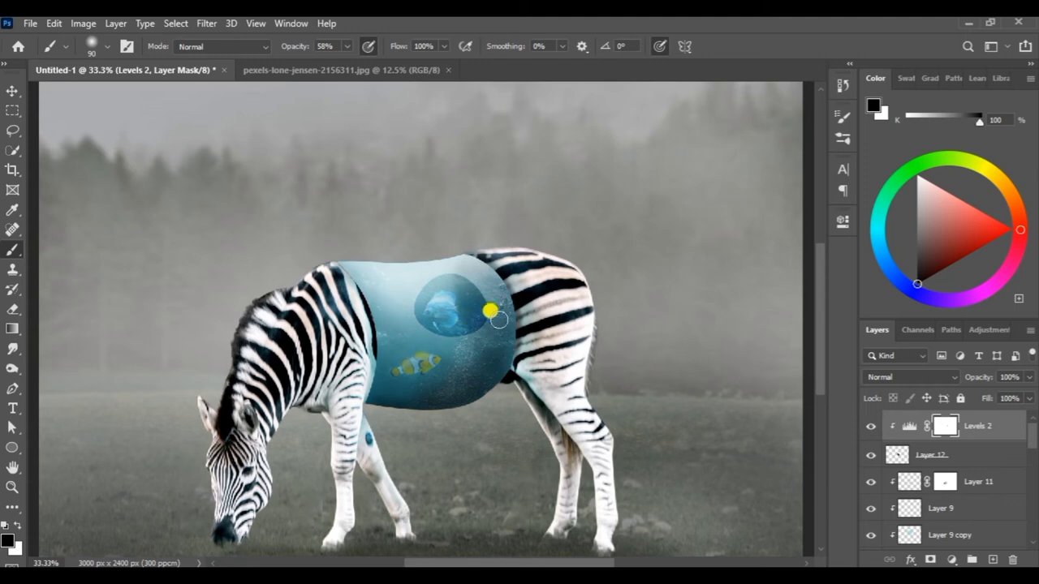
left_click(901, 453)
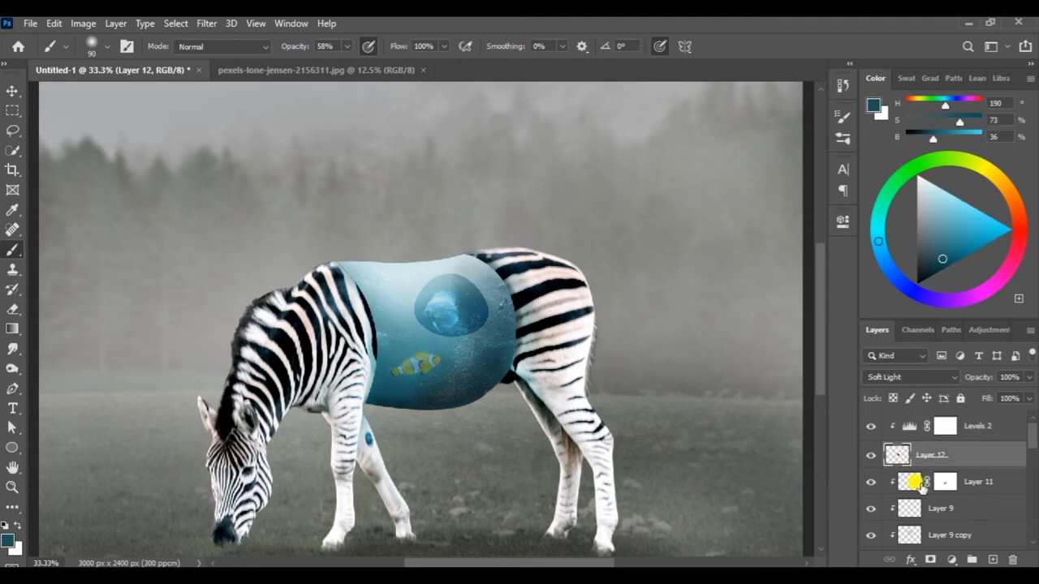
left_click(926, 559)
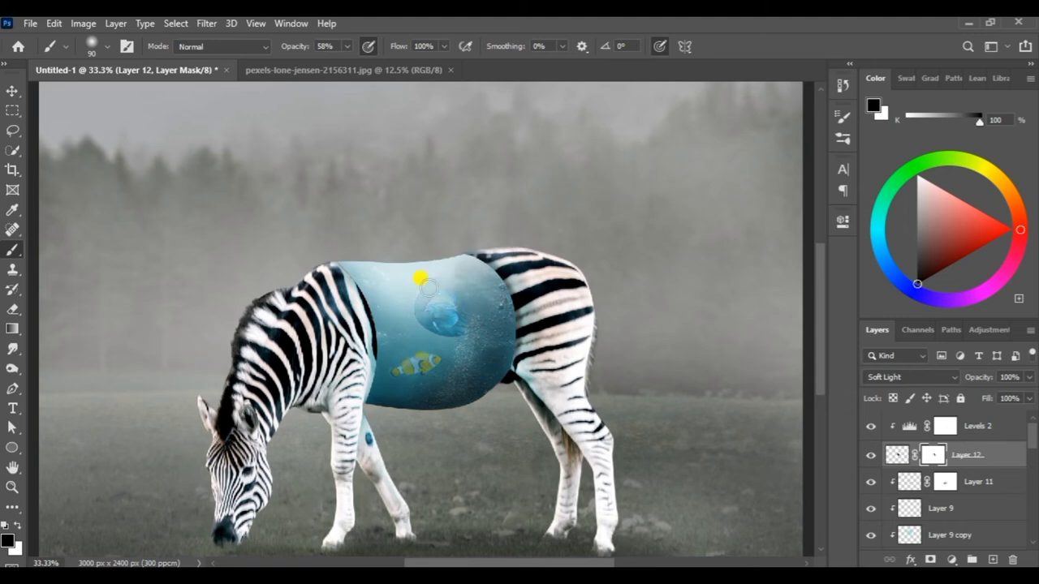
left_click_drag(428, 288, 422, 310)
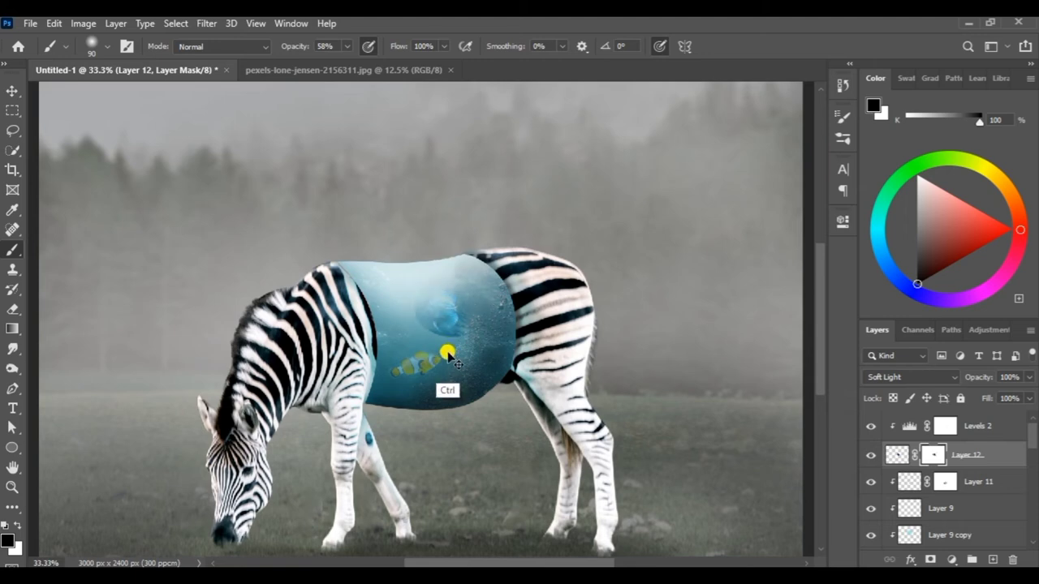
Step: Nudge the masked area into place and reposition Layer 8 inside the tank
key("ctrl+plus")
key("ctrl+plus")
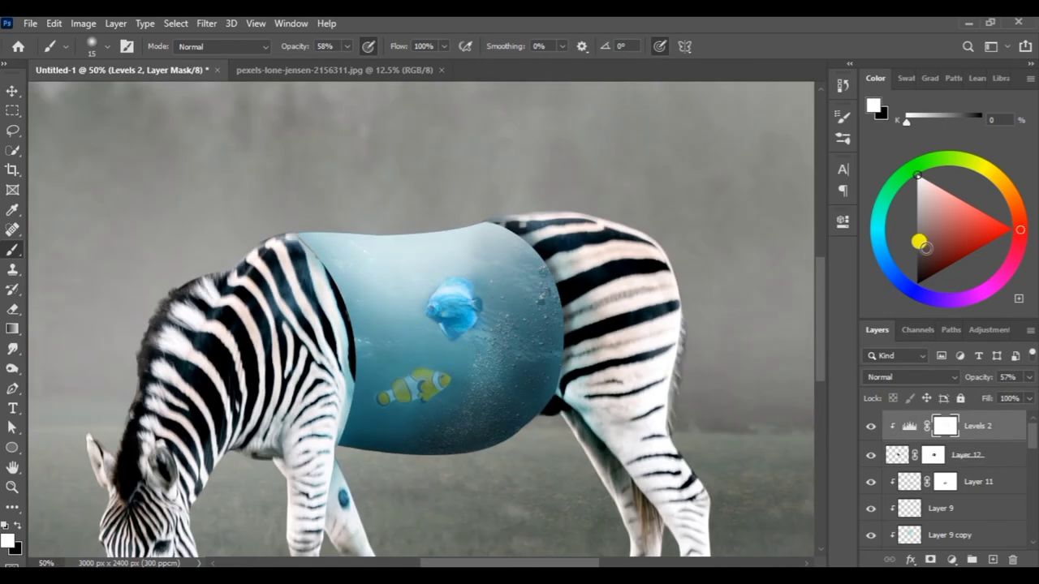
left_click(12, 91)
left_click_drag(543, 323, 524, 343)
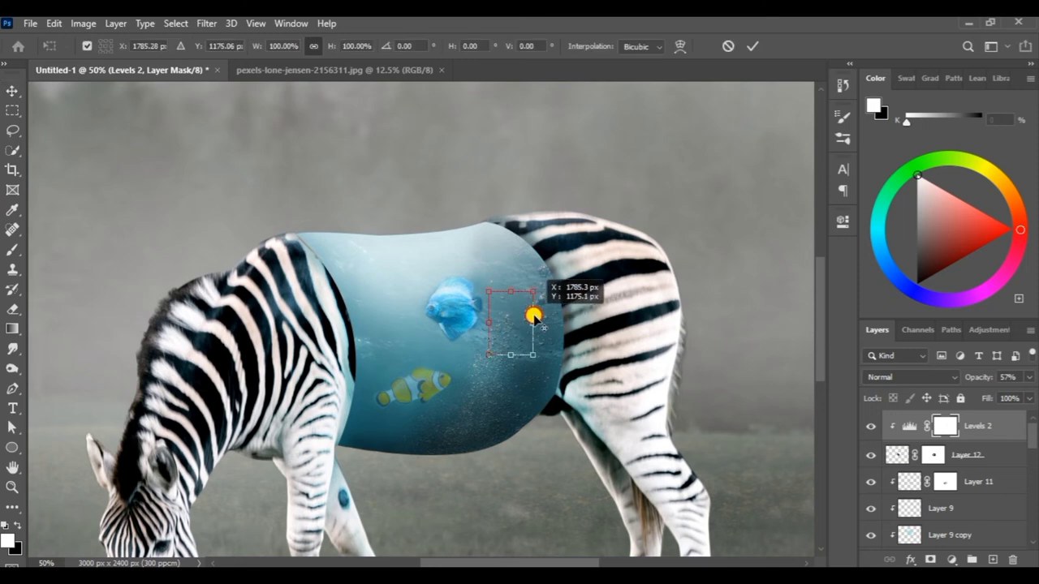
left_click(729, 42)
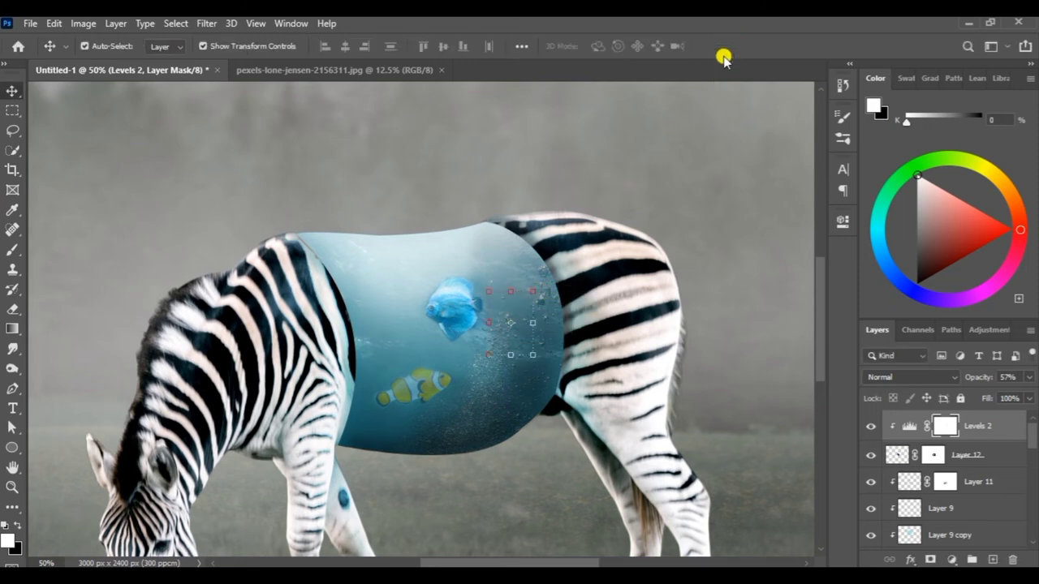
left_click_drag(523, 337, 525, 327)
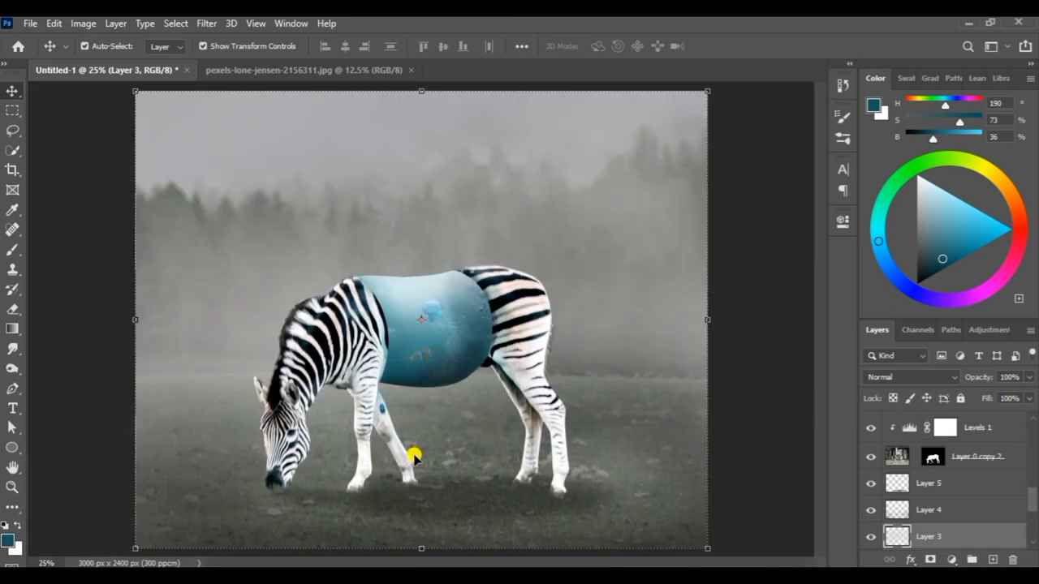
Step: Paint soft shading along the tank's left seam on Layer 13, black then white
key("ctrl+minus")
left_click(681, 299)
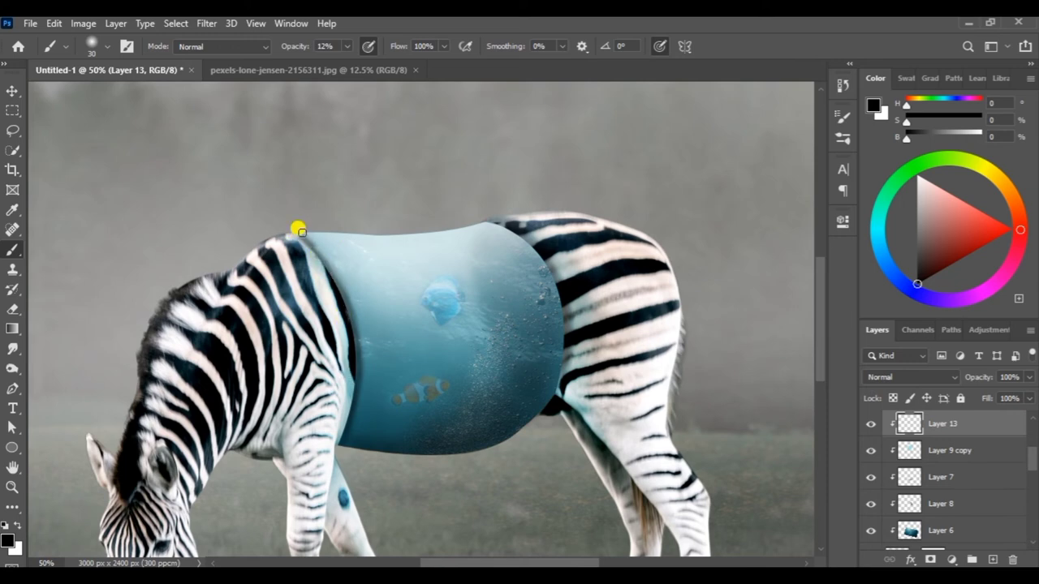
mouse_move(326, 246)
left_mouse_down()
mouse_move(345, 288)
mouse_move(362, 404)
mouse_move(348, 295)
mouse_move(311, 230)
mouse_move(360, 385)
mouse_move(337, 260)
mouse_move(352, 287)
mouse_move(354, 278)
mouse_move(336, 294)
mouse_move(336, 332)
left_mouse_up()
key("x")
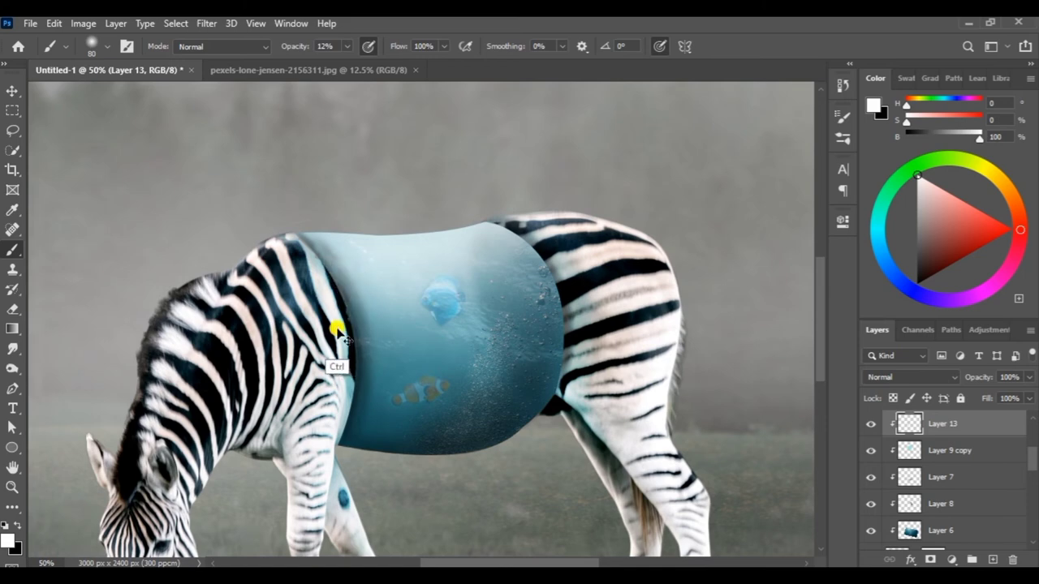
Step: Lower Layer 13's opacity to 45%
left_click(1028, 377)
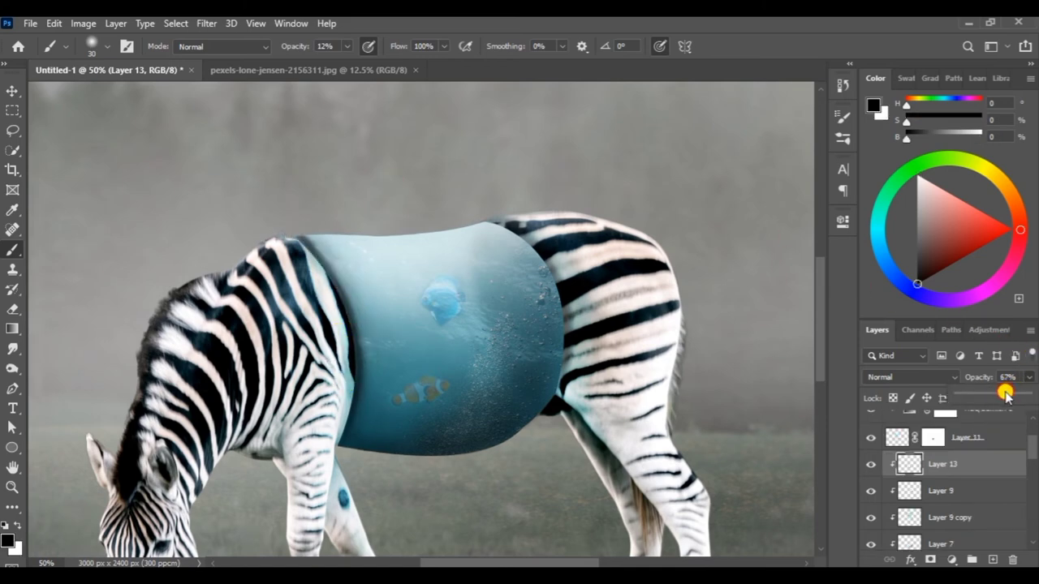
left_click_drag(1003, 394, 991, 396)
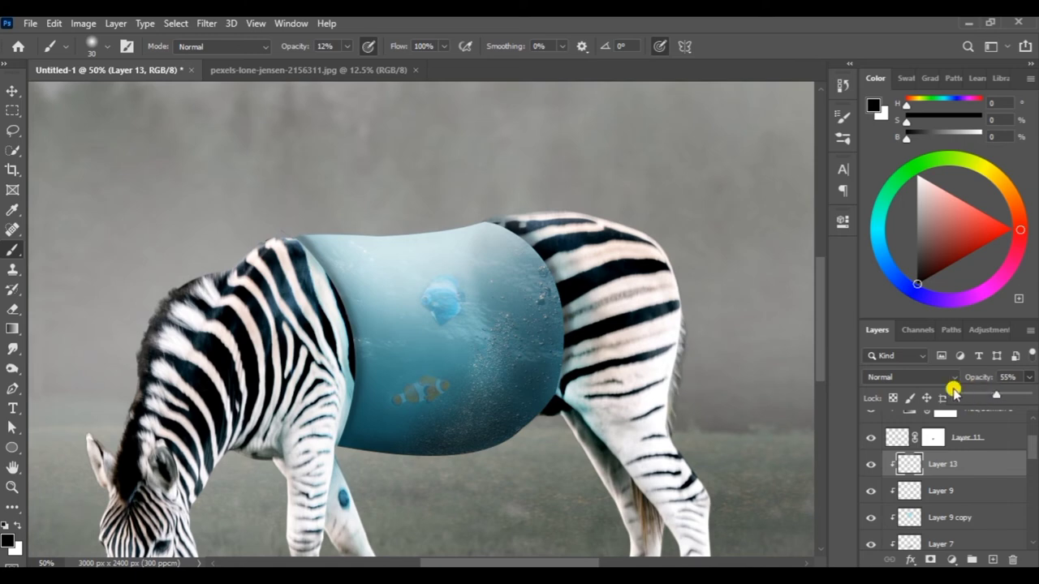
left_click(742, 251)
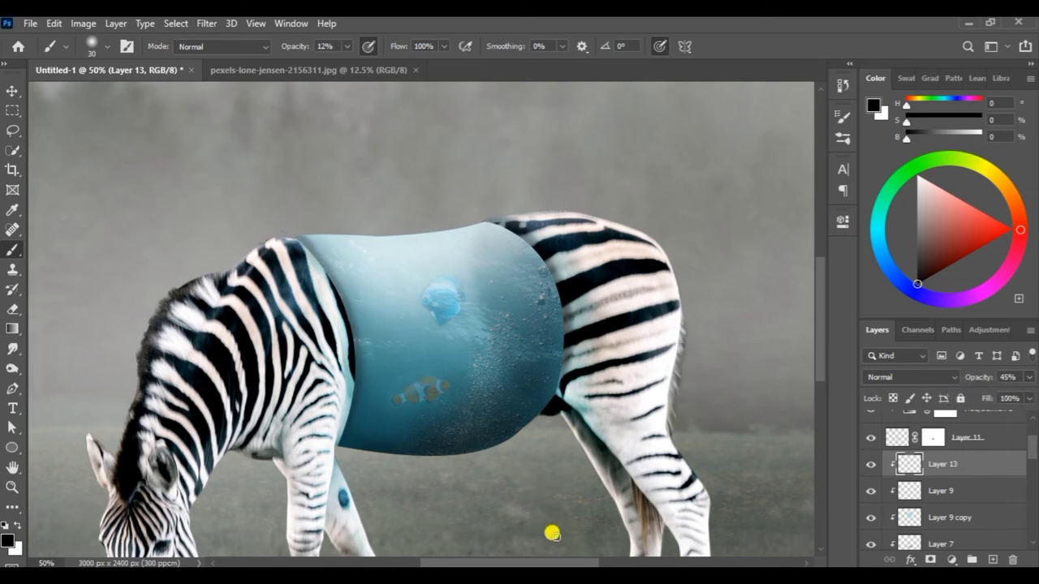
key("ctrl+minus")
key("ctrl+minus")
scroll(1031, 503, "down", 5)
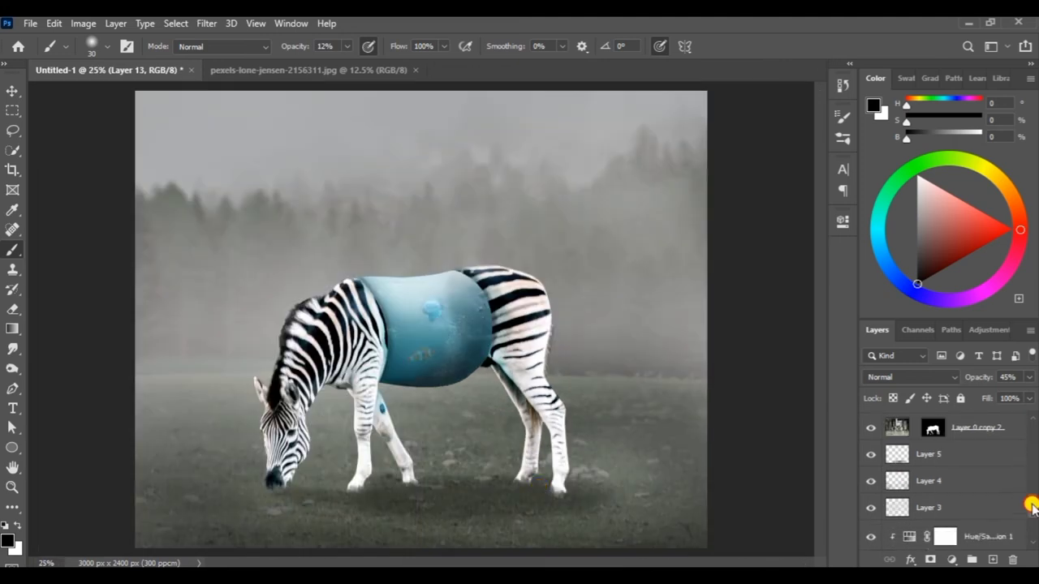
Step: Add Layer 14 above Hue/Saturation 2 and paint pale yellow over the foggy trees with a 2400 px brush
scroll(1029, 509, "down", 3)
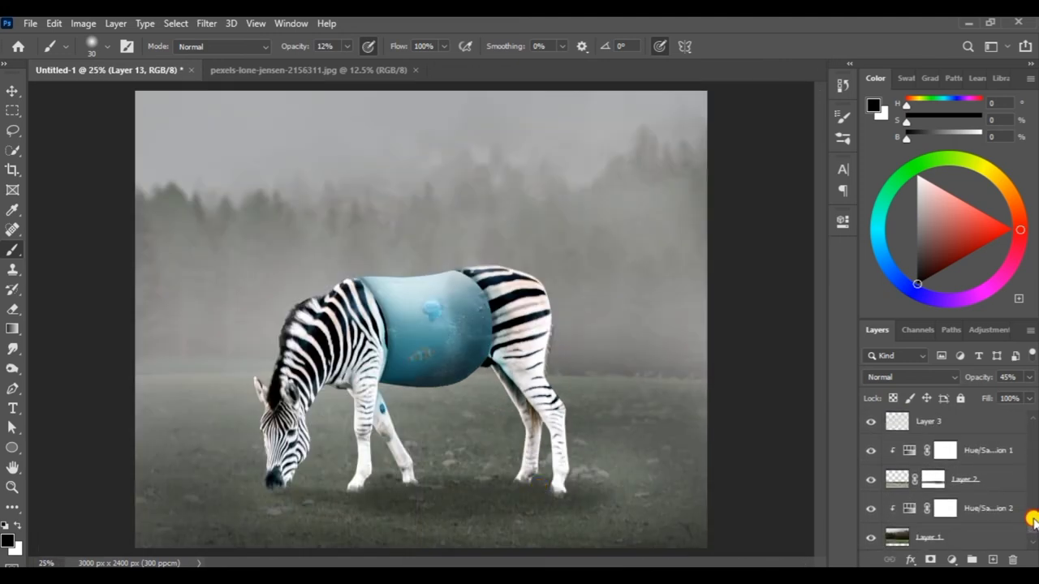
left_click(1006, 520)
left_click(991, 559)
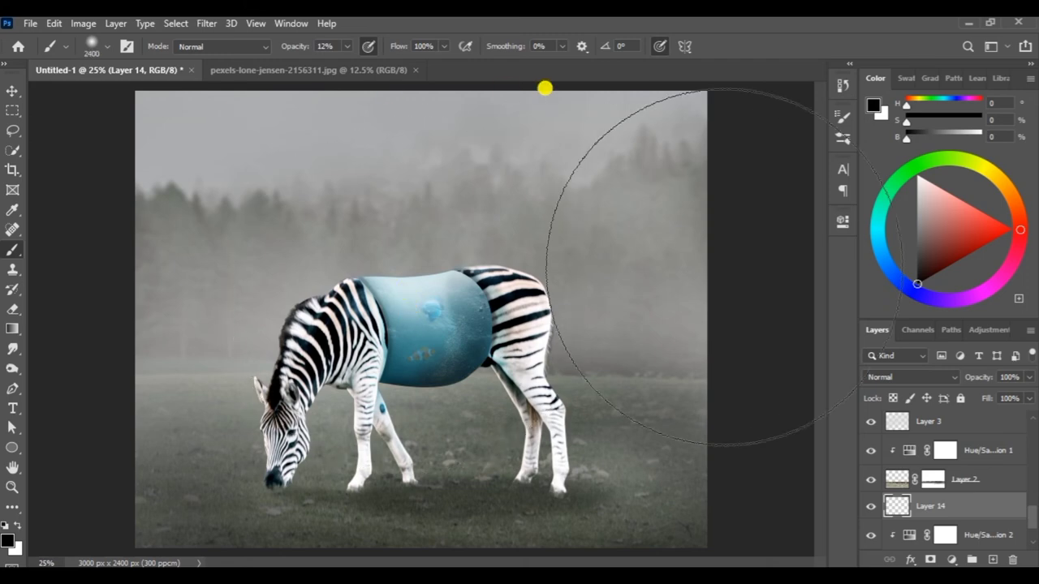
left_click(989, 171)
left_click(947, 195)
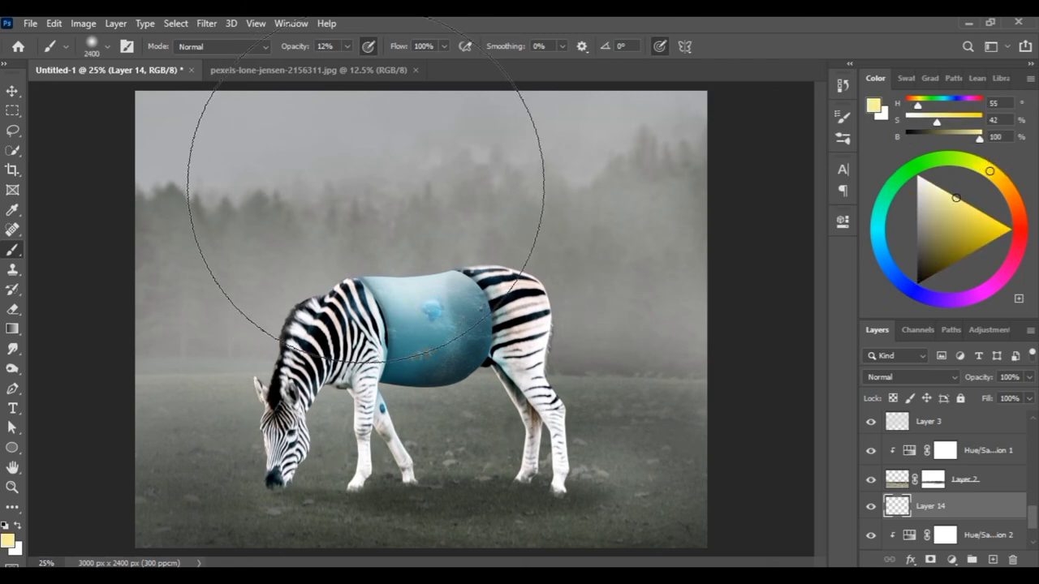
mouse_move(402, 195)
left_mouse_down()
mouse_move(398, 186)
mouse_move(499, 134)
mouse_move(572, 124)
mouse_move(219, 123)
mouse_move(504, 158)
mouse_move(371, 163)
left_mouse_up()
Step: Set Layer 14 to Screen blending at 68% opacity
left_click(913, 377)
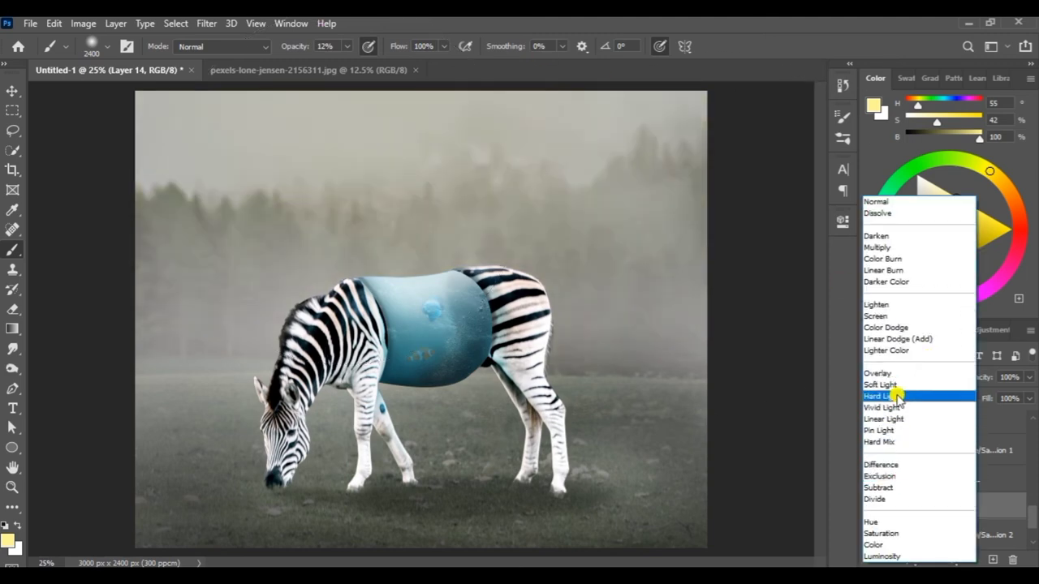
left_click(901, 314)
left_click(1029, 377)
left_click_drag(1024, 395, 1004, 395)
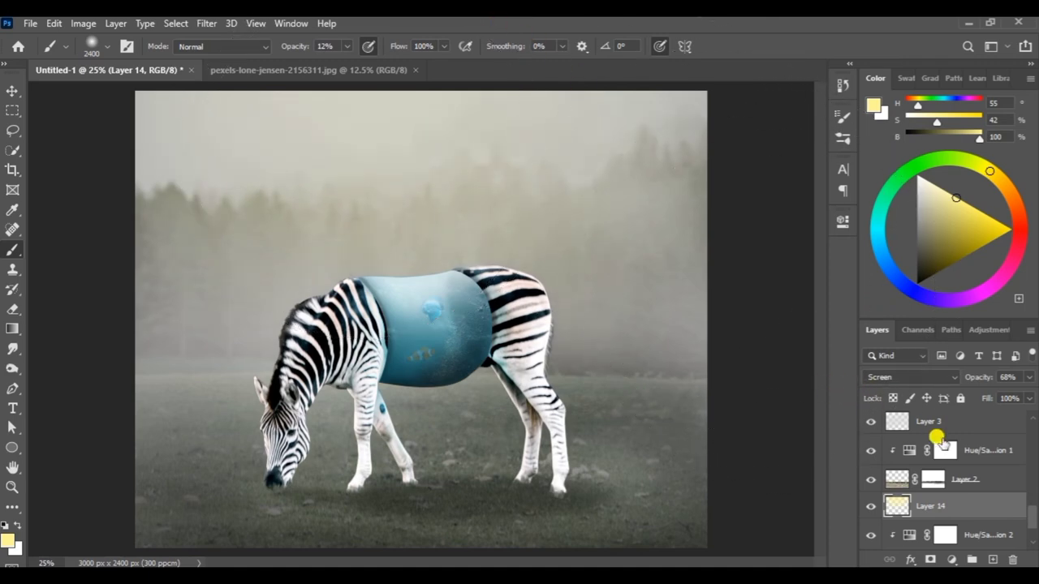
Step: Add Layer 15 above Levels 2 and paint a soft yellow glow above the zebra's back with a smaller brush
left_click_drag(1032, 507, 1034, 434)
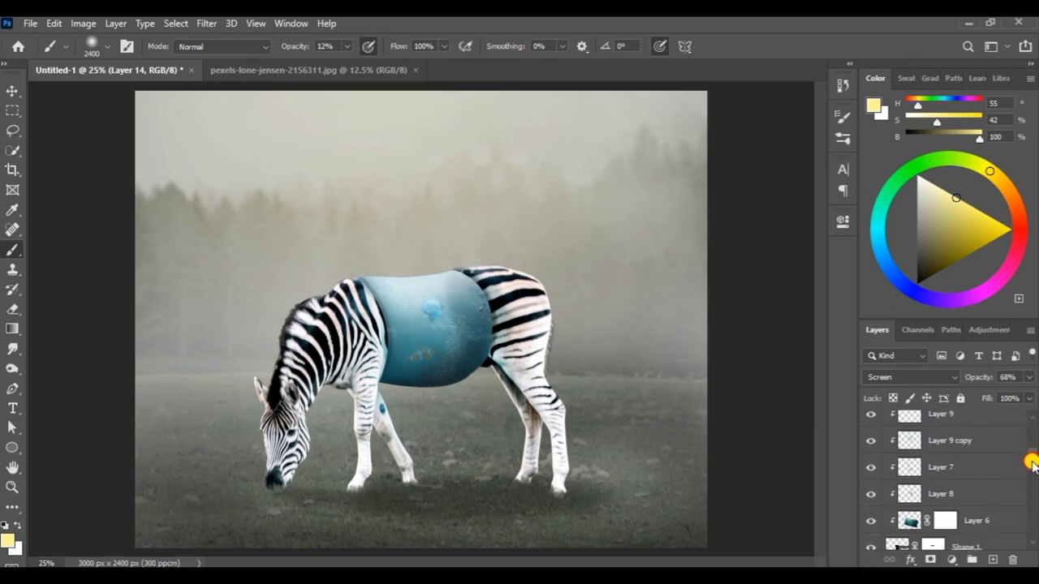
left_click(978, 425)
left_click(991, 560)
key("bracketleft")
key("bracketleft")
key("bracketleft")
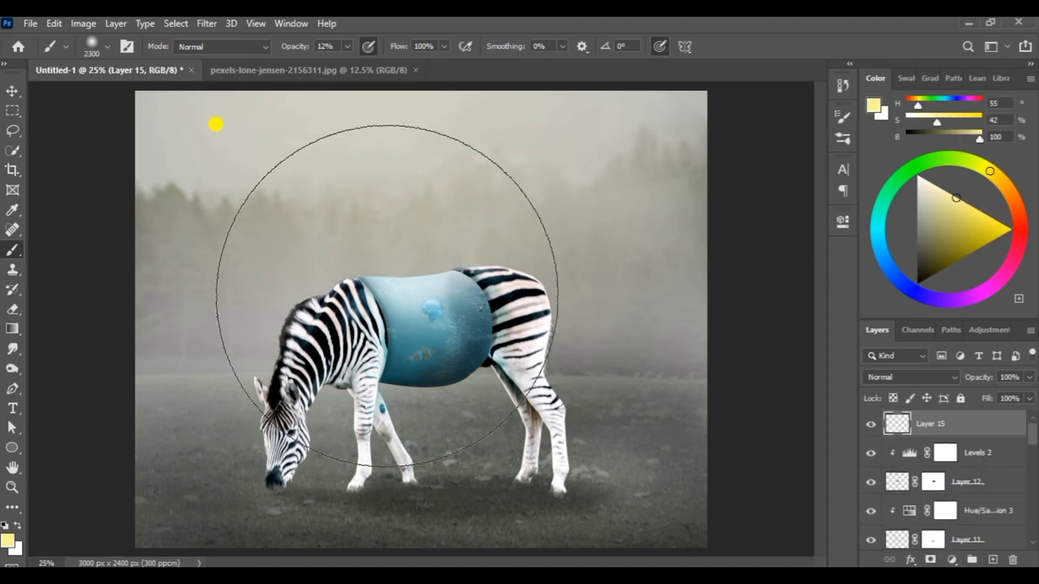
key("bracketleft")
key("bracketleft")
key("bracketleft")
key("bracketleft")
key("bracketleft")
key("bracketleft")
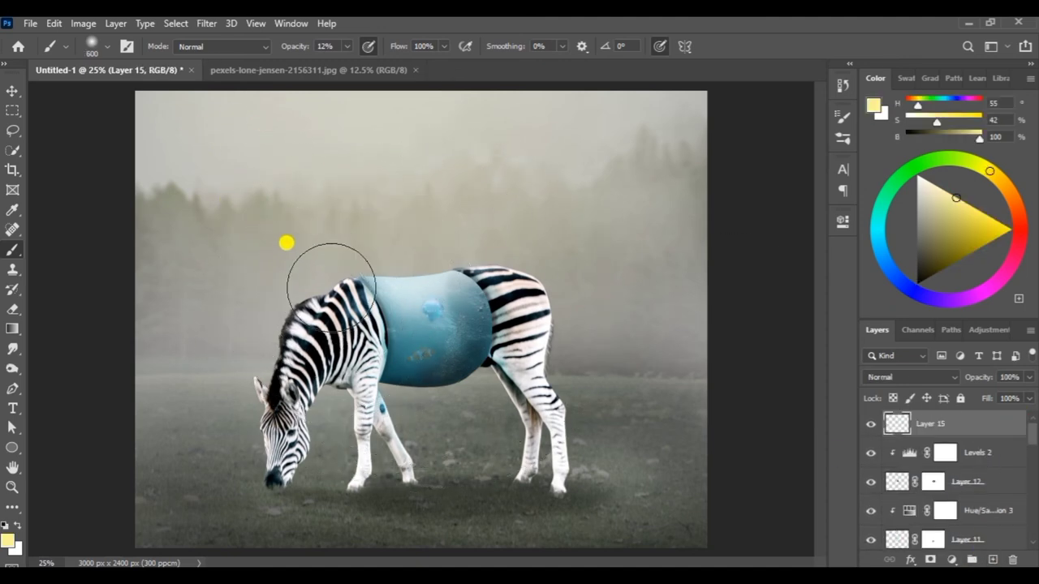
left_click_drag(332, 289, 408, 260)
Step: Set Layer 15 to Screen at 10% and paint a faint glow around the zebra's head, neck and back
left_click(908, 376)
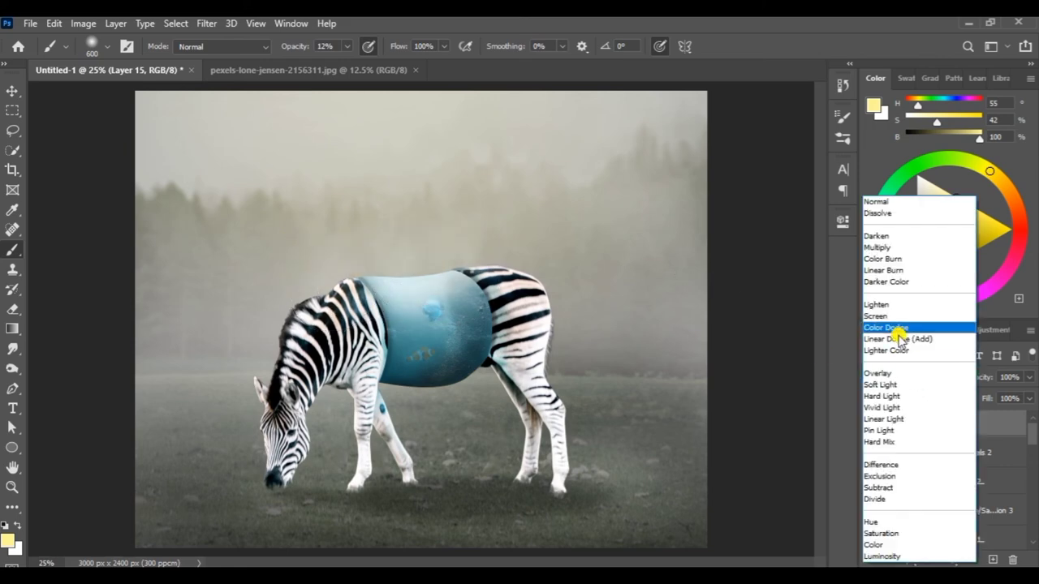
left_click(892, 325)
mouse_move(282, 374)
left_mouse_down()
mouse_move(268, 382)
mouse_move(335, 267)
mouse_move(508, 239)
mouse_move(579, 283)
mouse_move(441, 257)
left_mouse_up()
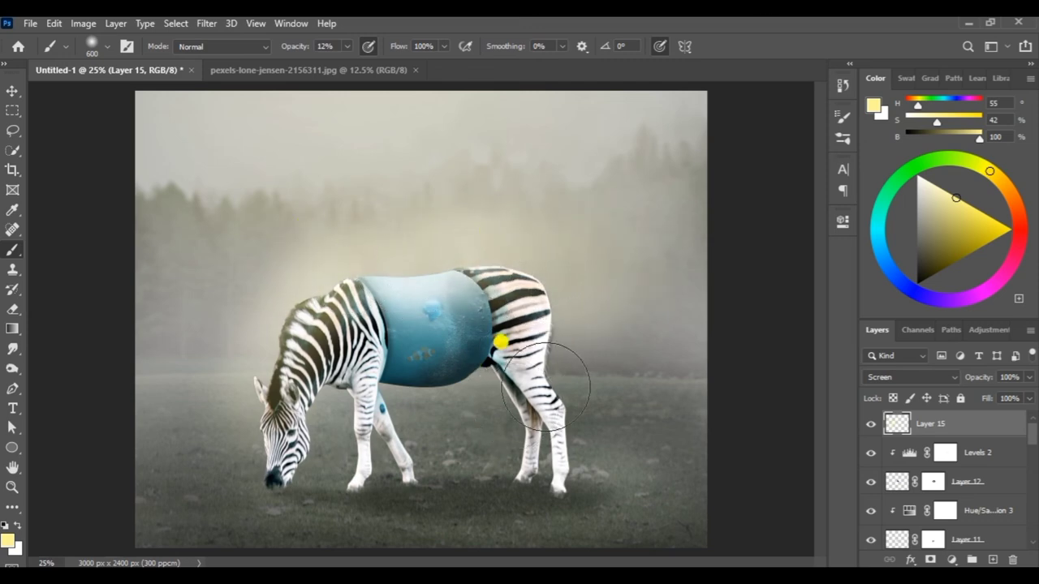
left_click_drag(1028, 377, 993, 395)
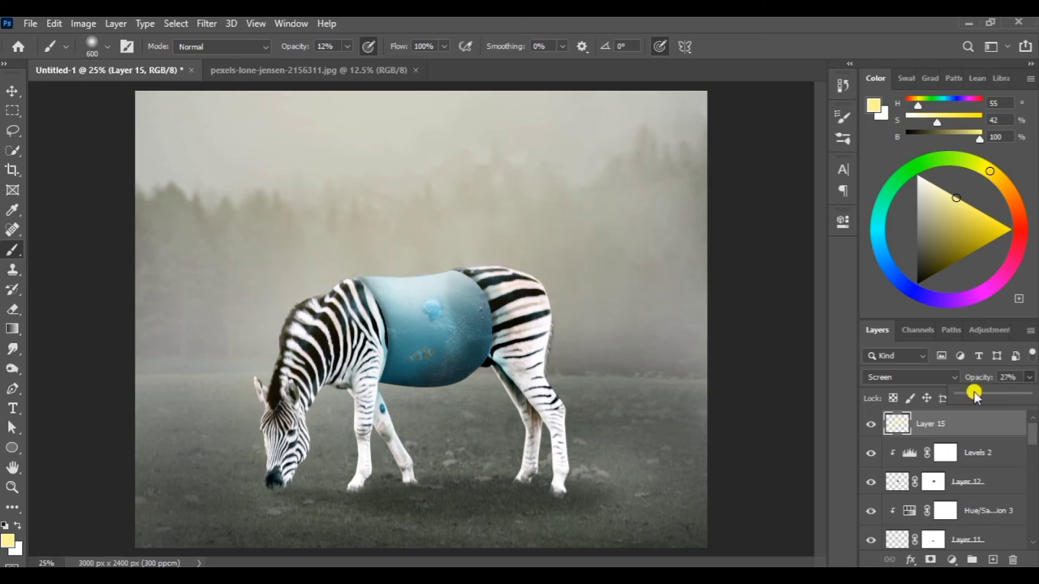
left_click_drag(973, 393, 964, 394)
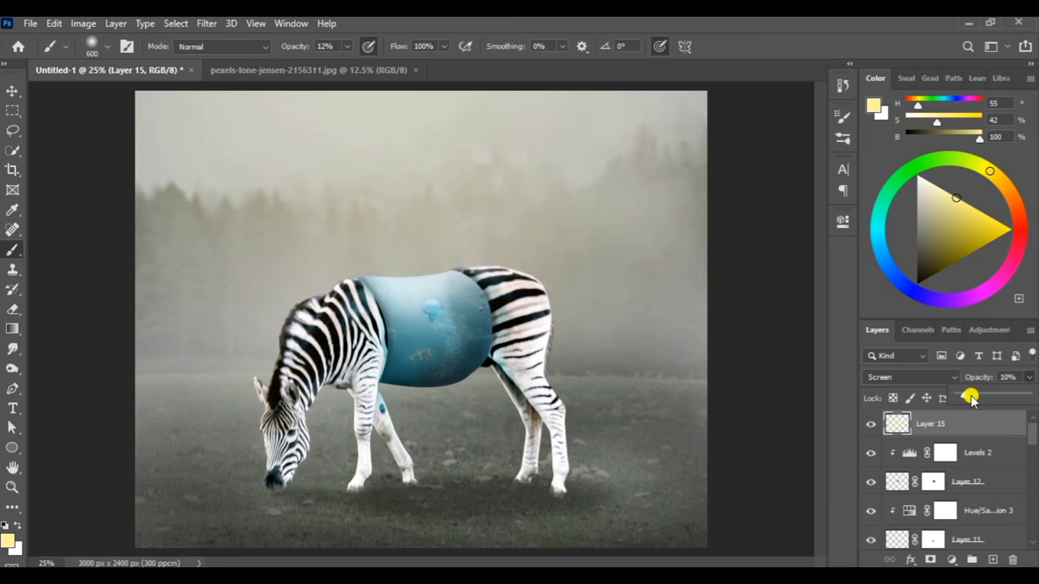
key("bracketleft")
key("bracketleft")
key("bracketleft")
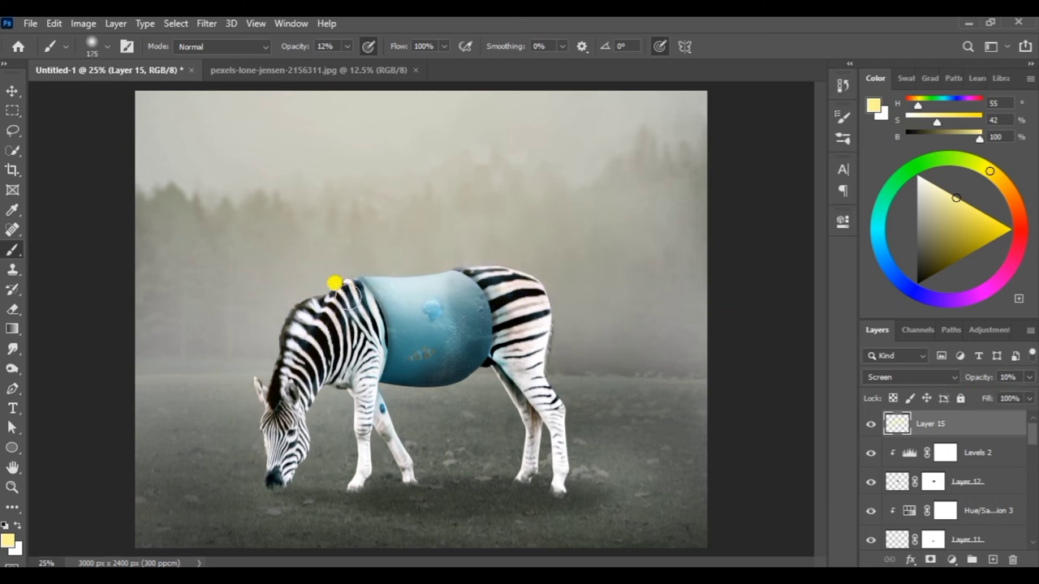
left_click_drag(348, 295, 515, 271)
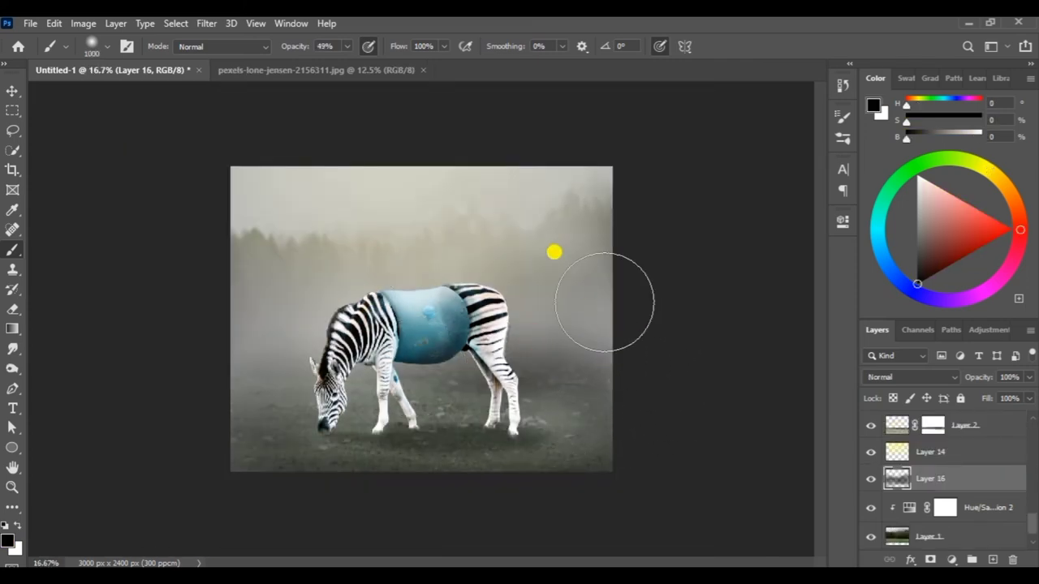
Step: Darken the fog on the right side and add a new layer above Layer 15
left_click_drag(604, 302, 596, 400)
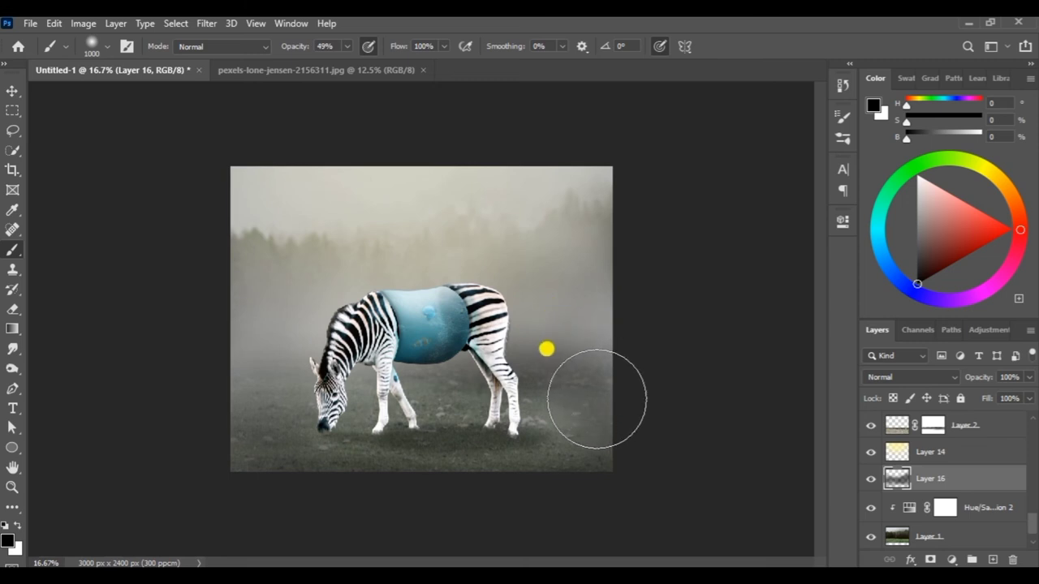
left_click(876, 234)
left_click(1032, 496)
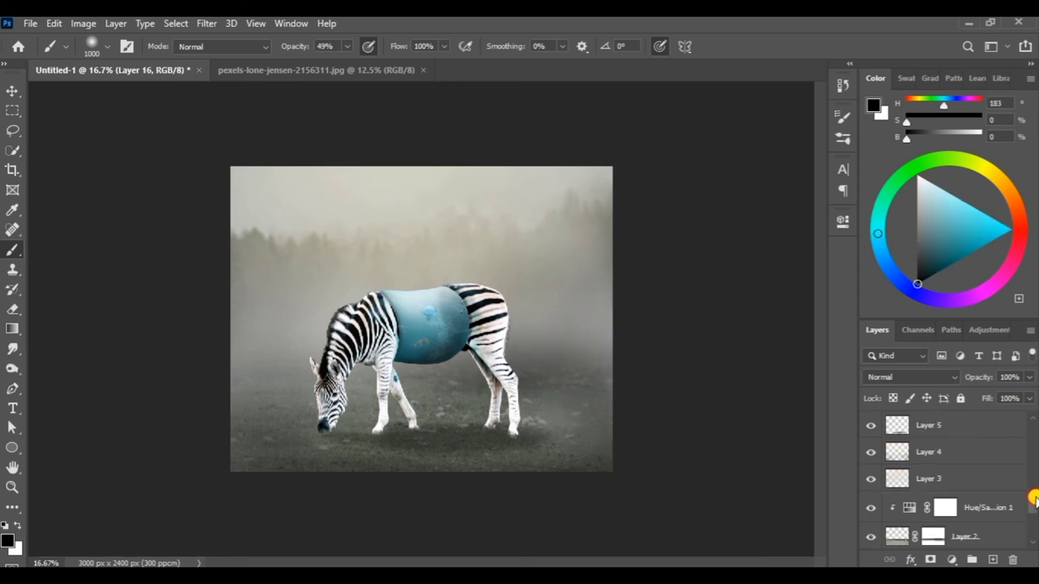
left_click_drag(1032, 497, 1031, 423)
left_click(988, 426)
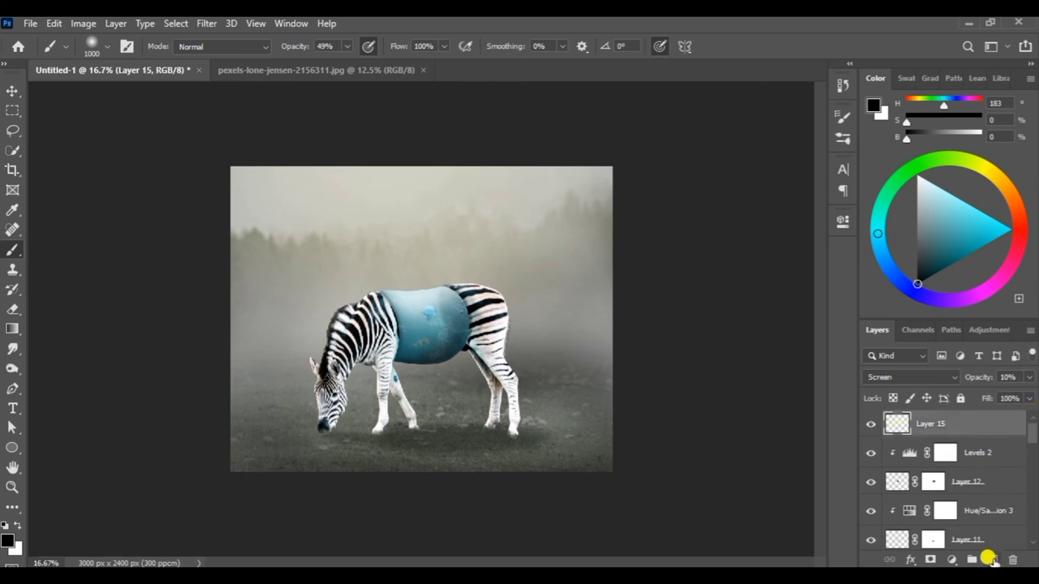
left_click(993, 560)
Step: Pick bright cyan and lower the cyan body glow layer's opacity
left_click(997, 221)
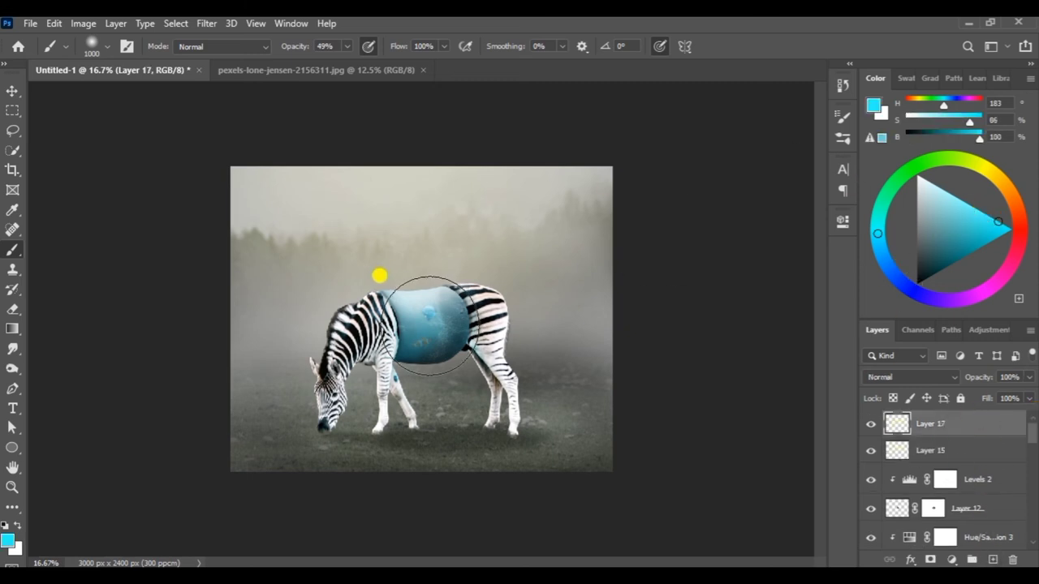
left_click_drag(1029, 376, 989, 395)
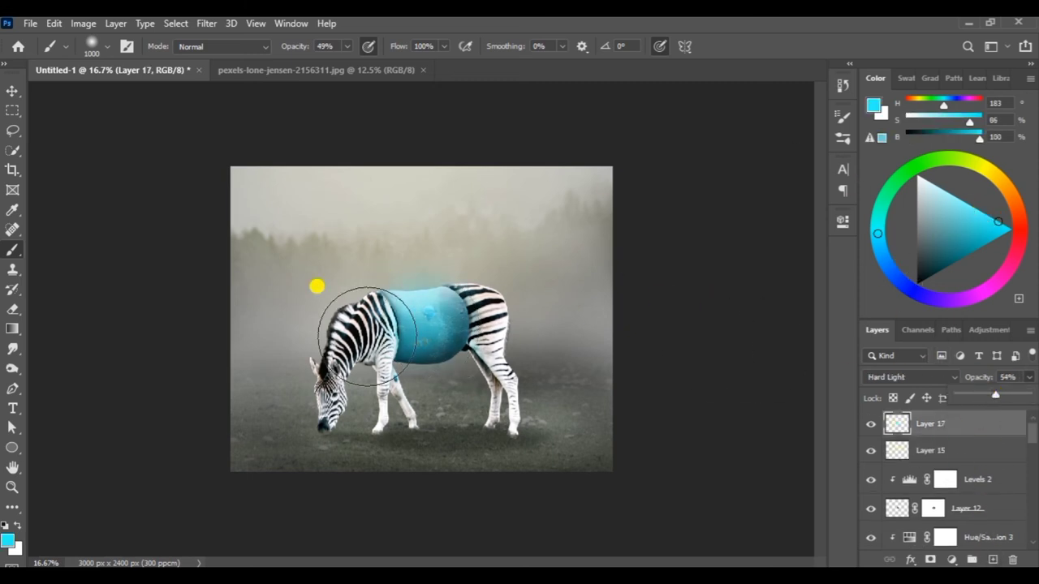
key("bracketleft")
key("bracketleft")
key("bracketleft")
key("bracketleft")
key("bracketleft")
key("bracketleft")
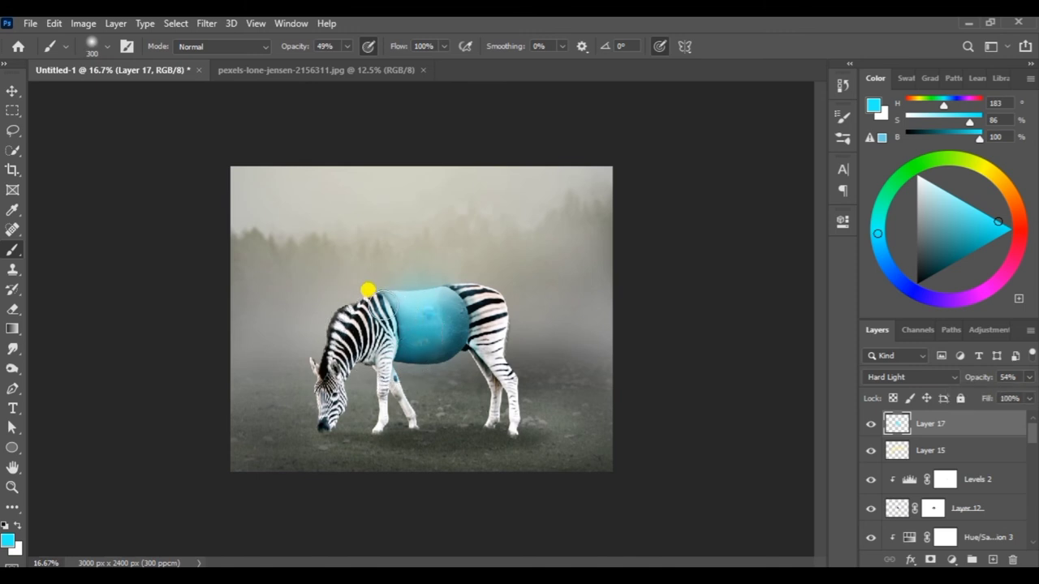
key("bracketright")
key("bracketright")
Step: Paint cyan over the zebra's shoulder on a new layer set to Hard Light at 63%
left_click(992, 560)
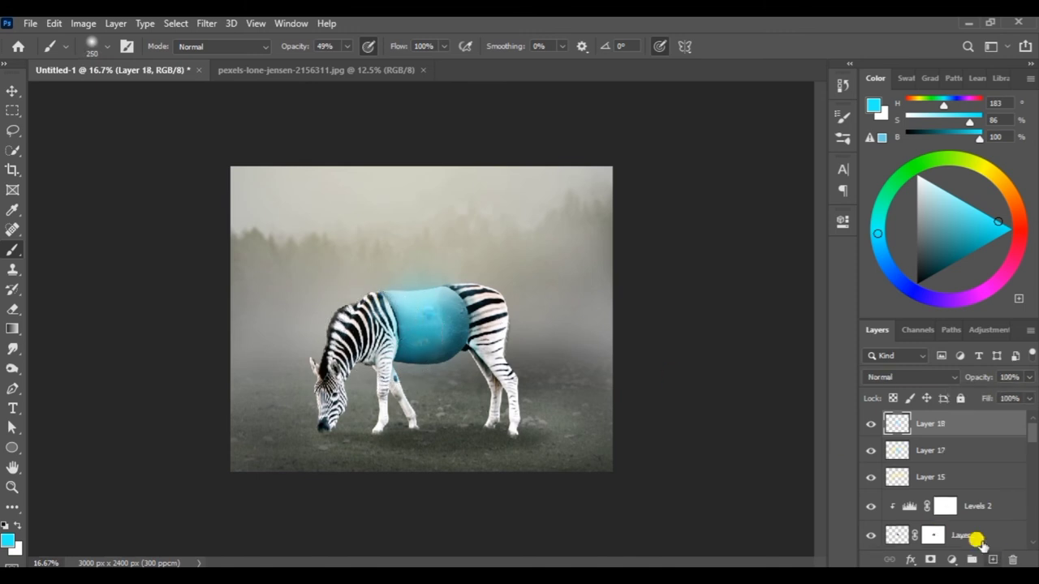
left_click_drag(376, 301, 388, 366)
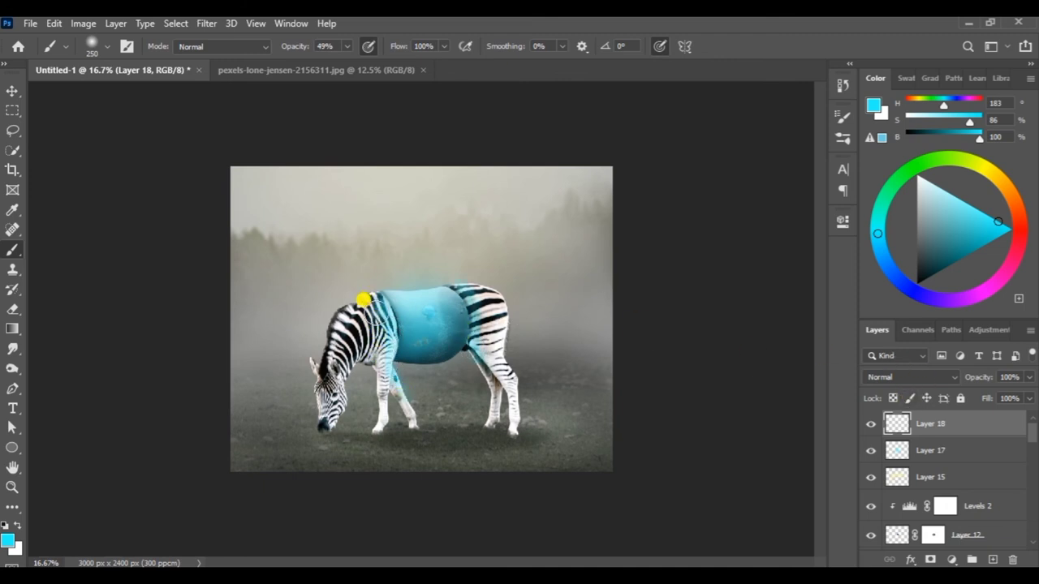
left_click(948, 378)
left_click(917, 396)
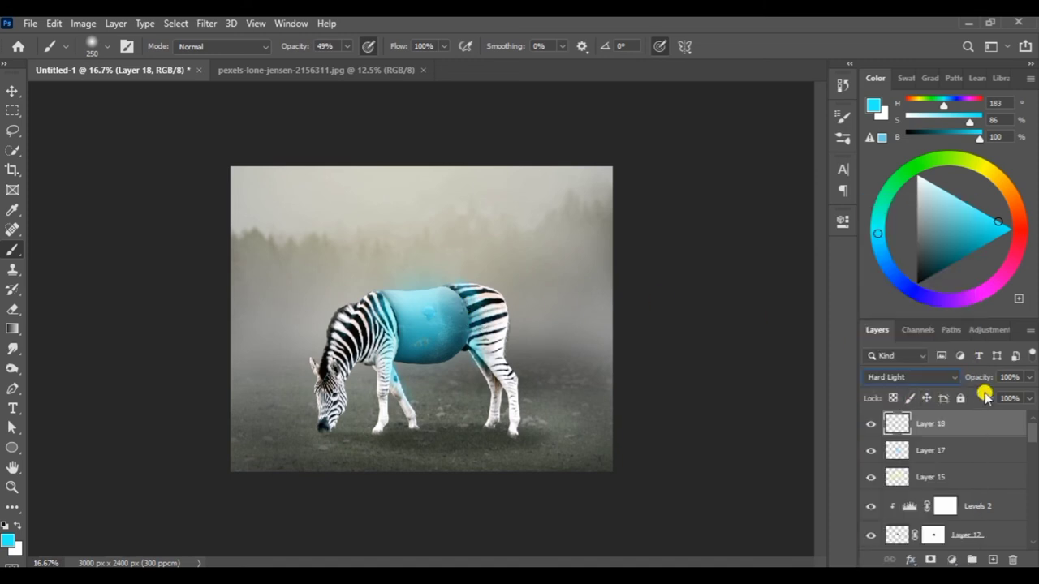
left_click_drag(1028, 377, 1007, 395)
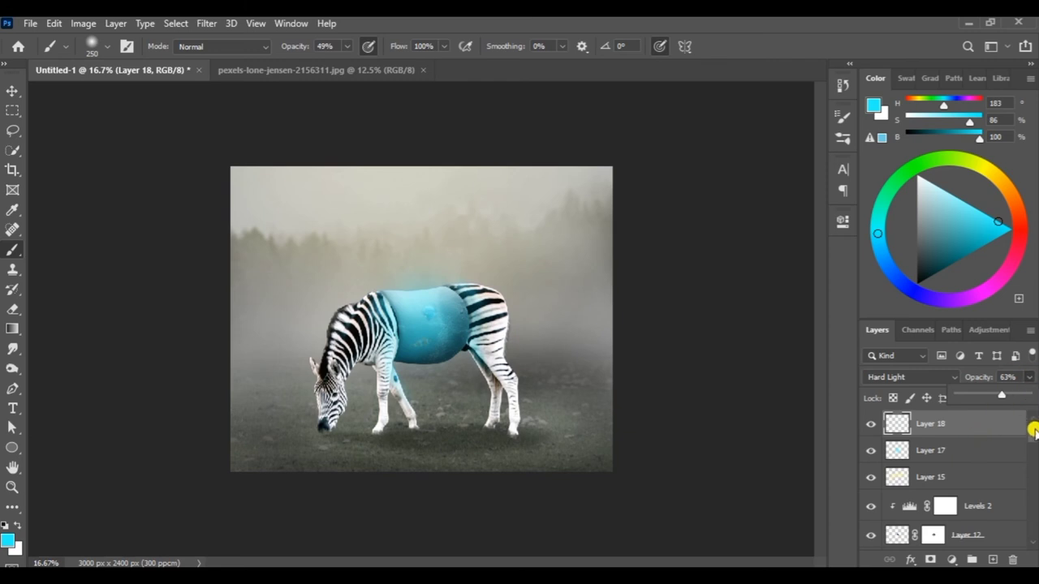
mouse_move(1031, 430)
left_mouse_down()
mouse_move(1026, 495)
mouse_move(1027, 475)
left_mouse_up()
left_click(946, 457)
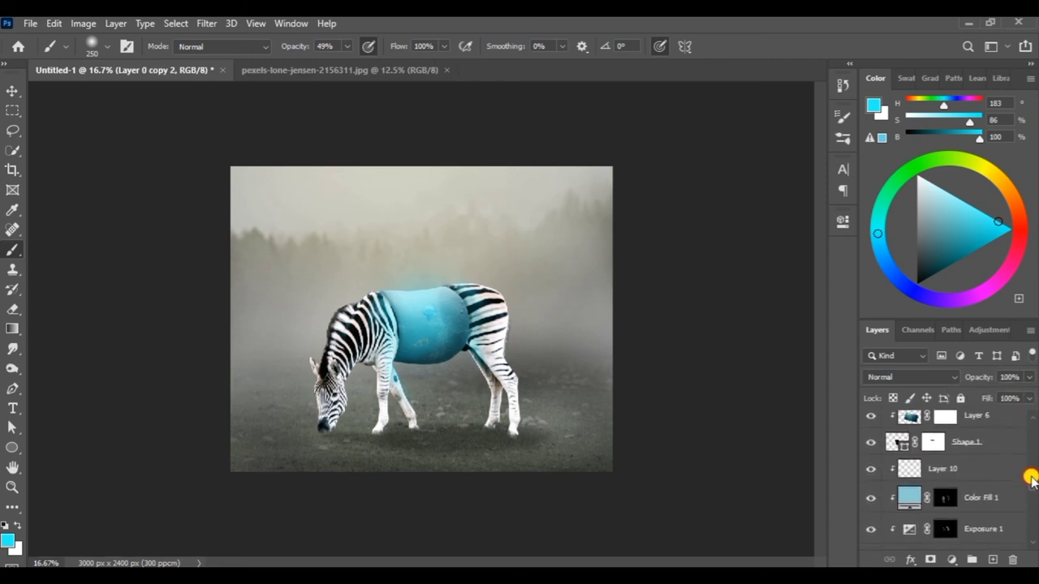
Step: Add an Exposure adjustment above Color Fill 1 set to -2.61
left_click(913, 505)
left_click(916, 477)
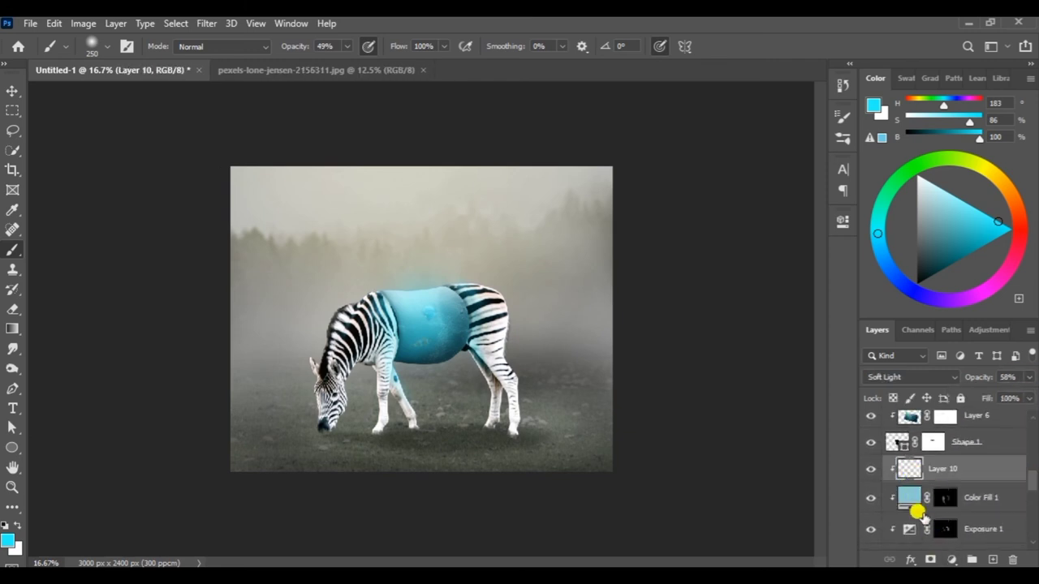
left_click(912, 498)
left_click(950, 559)
left_click(950, 380)
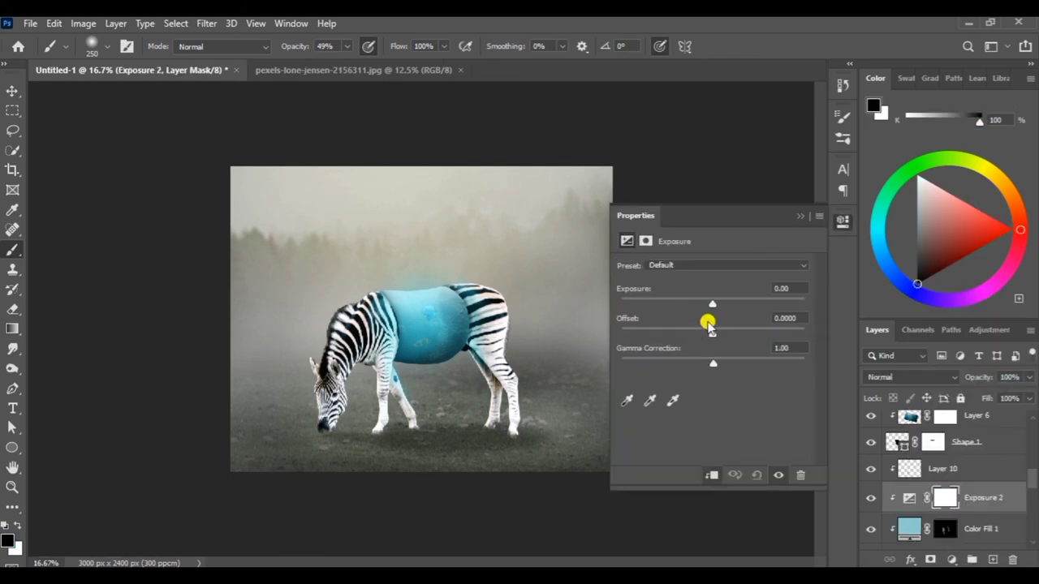
mouse_move(713, 299)
left_mouse_down()
mouse_move(730, 297)
mouse_move(686, 302)
left_mouse_up()
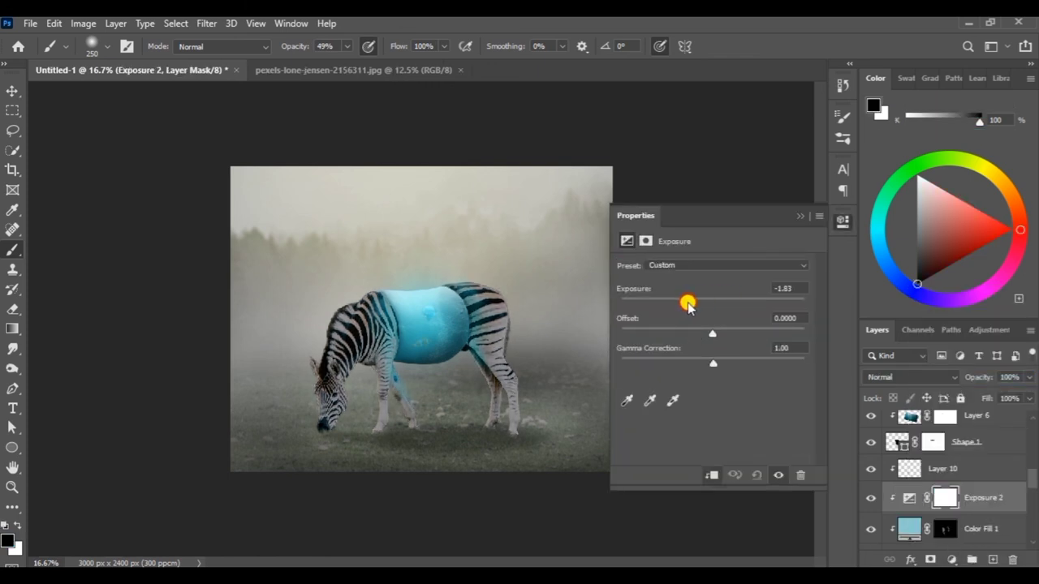
left_click_drag(684, 303, 681, 305)
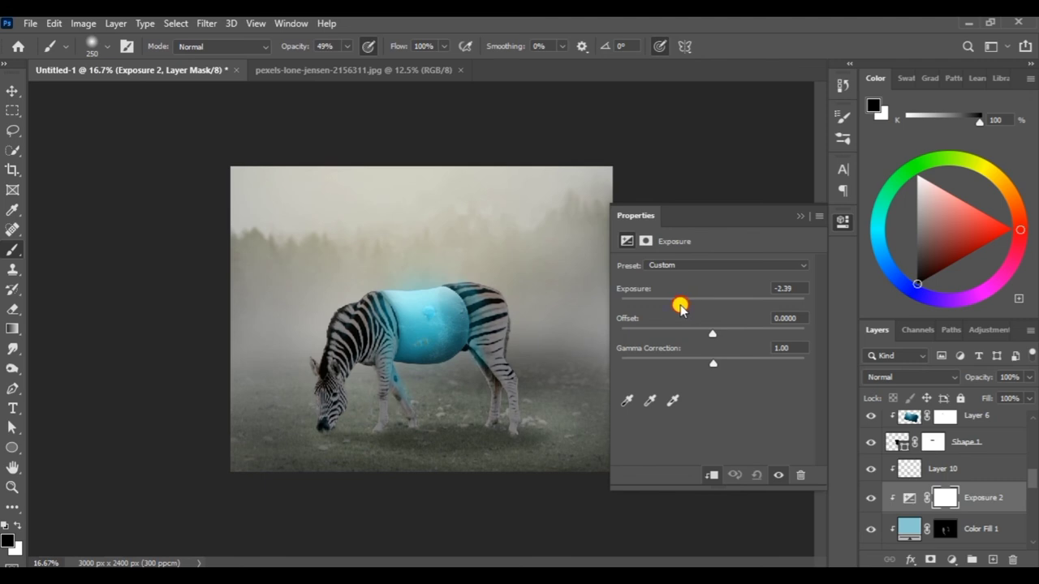
left_click_drag(680, 305, 681, 311)
left_click(804, 219)
Step: Paint black on the Exposure mask along the zebra's neck and back
key("x")
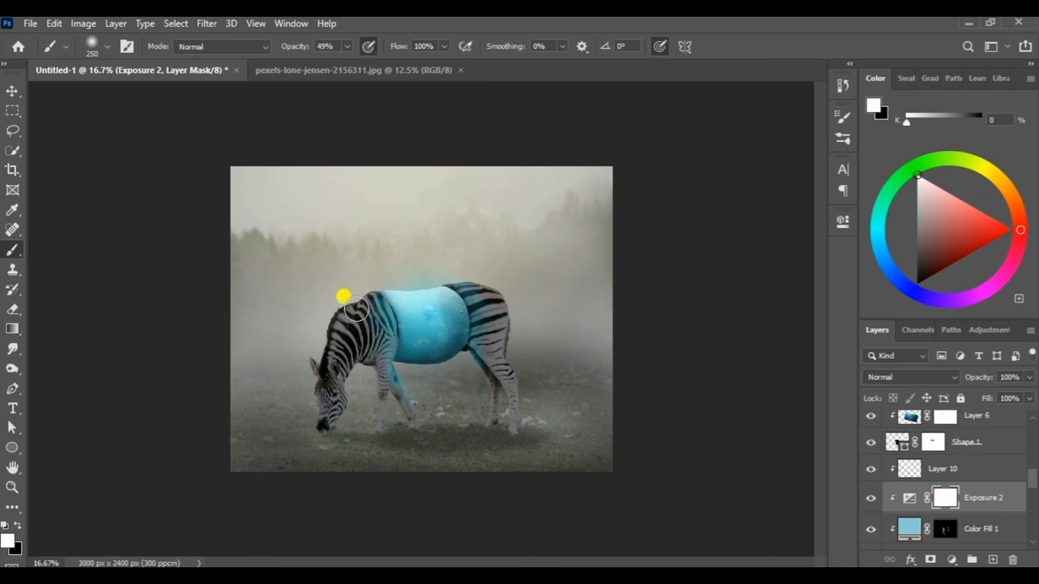
key("x")
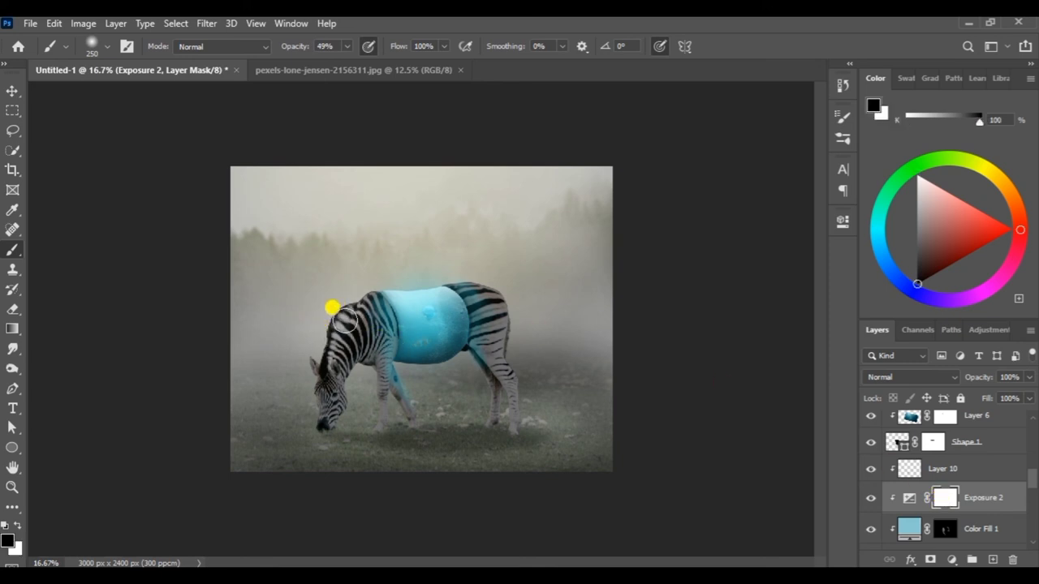
left_click_drag(344, 320, 479, 293)
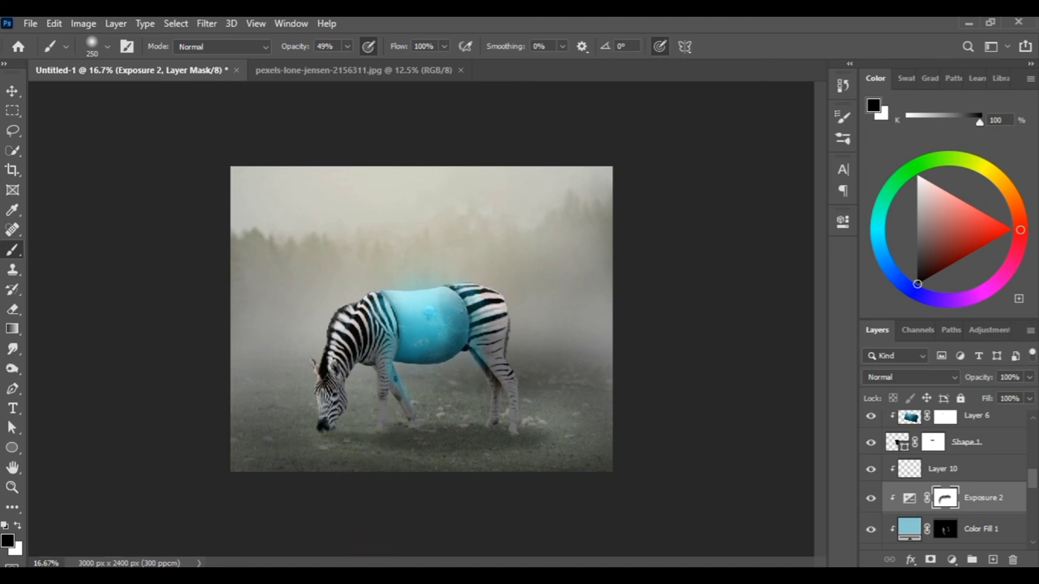
Step: Shade the zebra's rear leg in black and fade that layer's opacity
left_click_drag(1030, 482, 1035, 432)
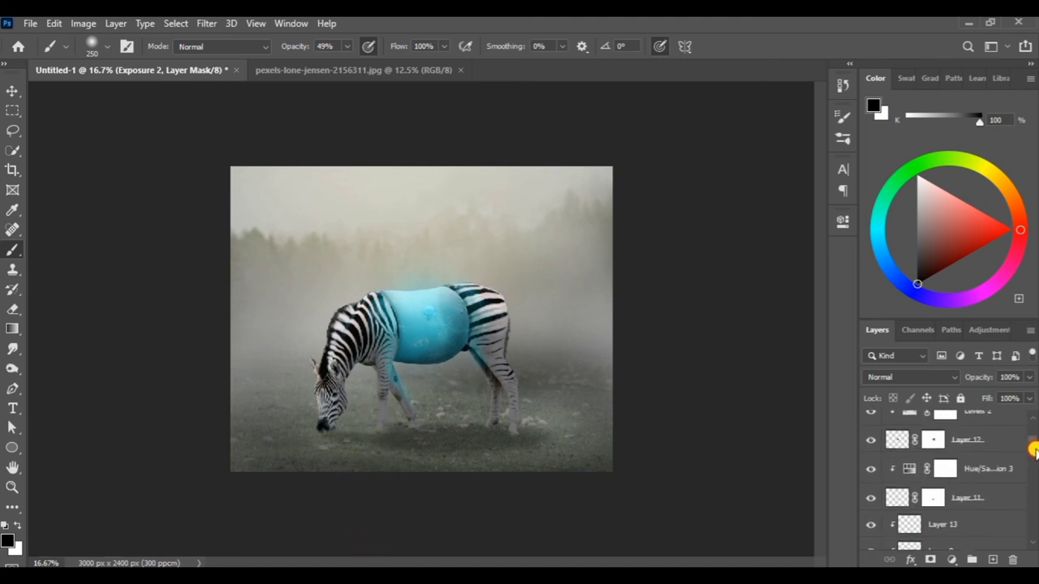
left_click(930, 449)
left_click(1029, 376)
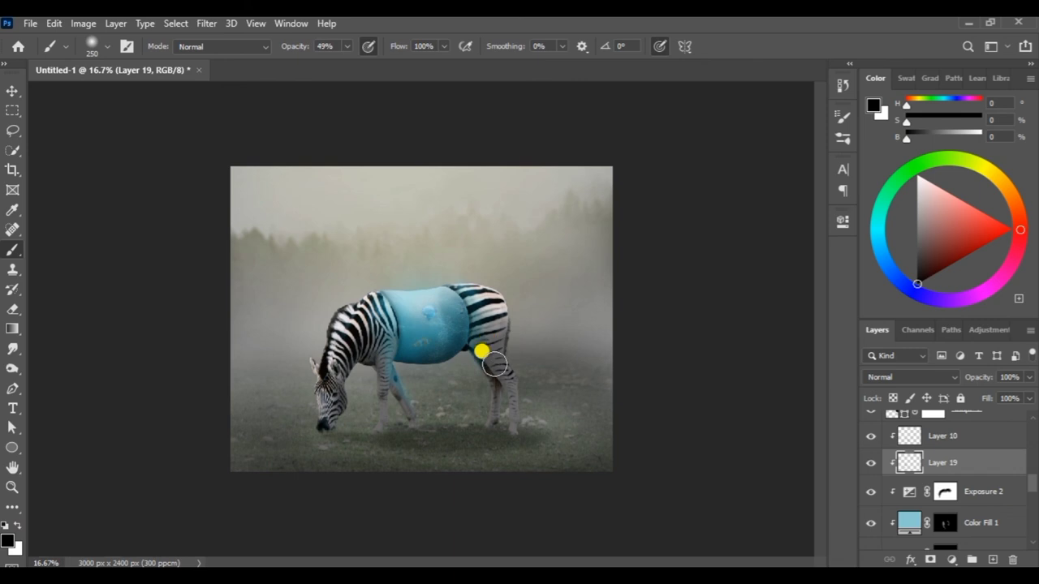
mouse_move(499, 350)
left_mouse_down()
mouse_move(507, 396)
mouse_move(482, 377)
mouse_move(381, 424)
mouse_move(401, 417)
mouse_move(361, 341)
mouse_move(356, 377)
mouse_move(379, 356)
mouse_move(462, 356)
mouse_move(478, 345)
mouse_move(505, 385)
left_mouse_up()
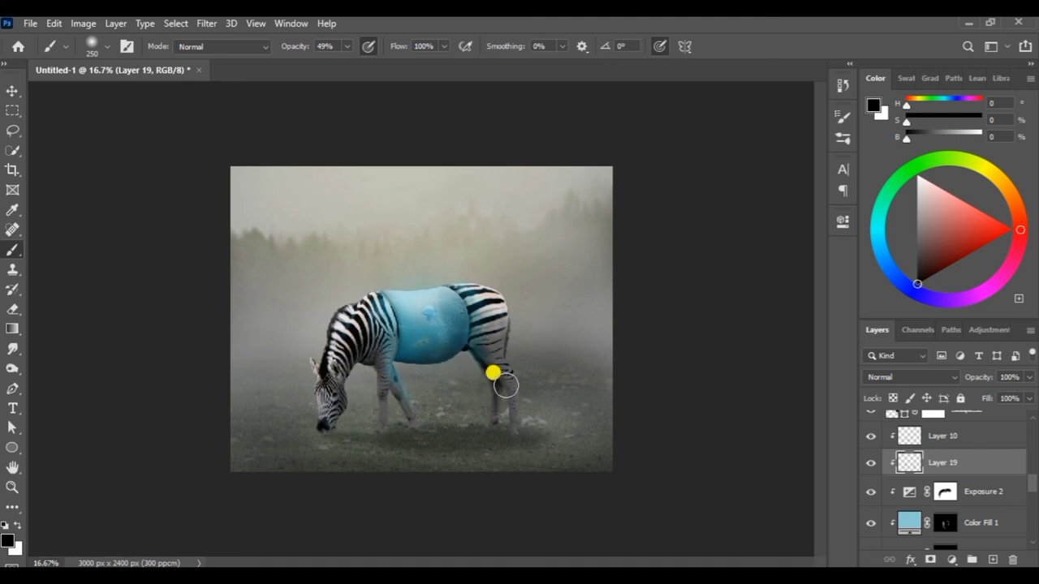
left_click(1028, 376)
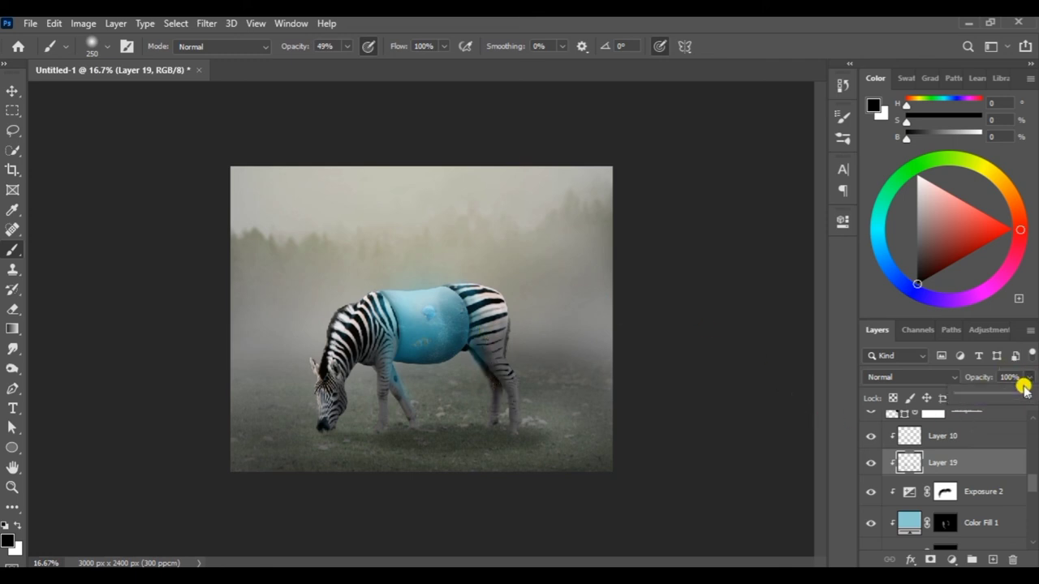
left_click_drag(1029, 395, 996, 398)
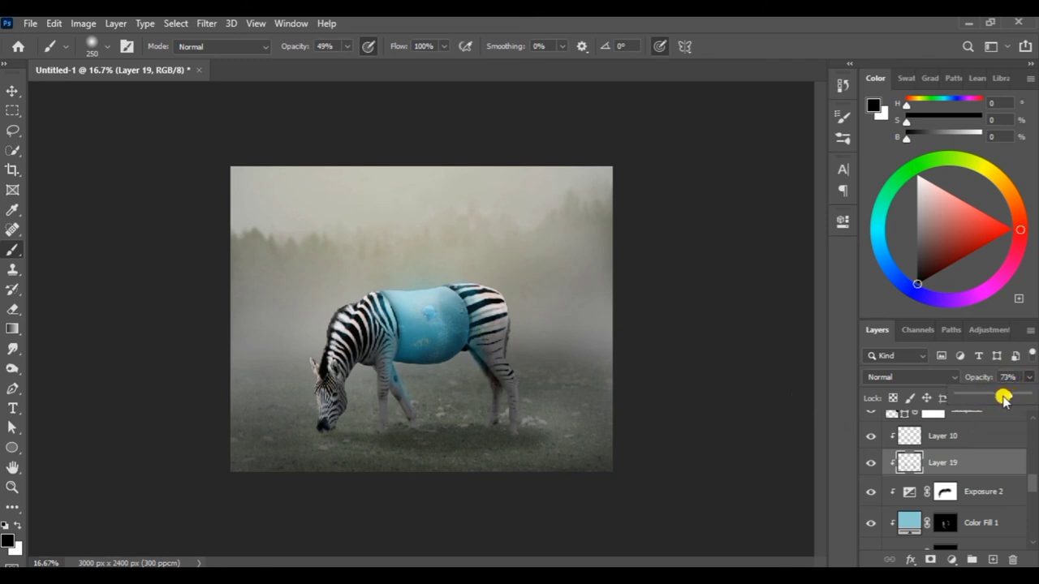
Step: On a new layer, paint near-white warm yellow (H65 S7 B97) down the zebra's neck
left_click(991, 559)
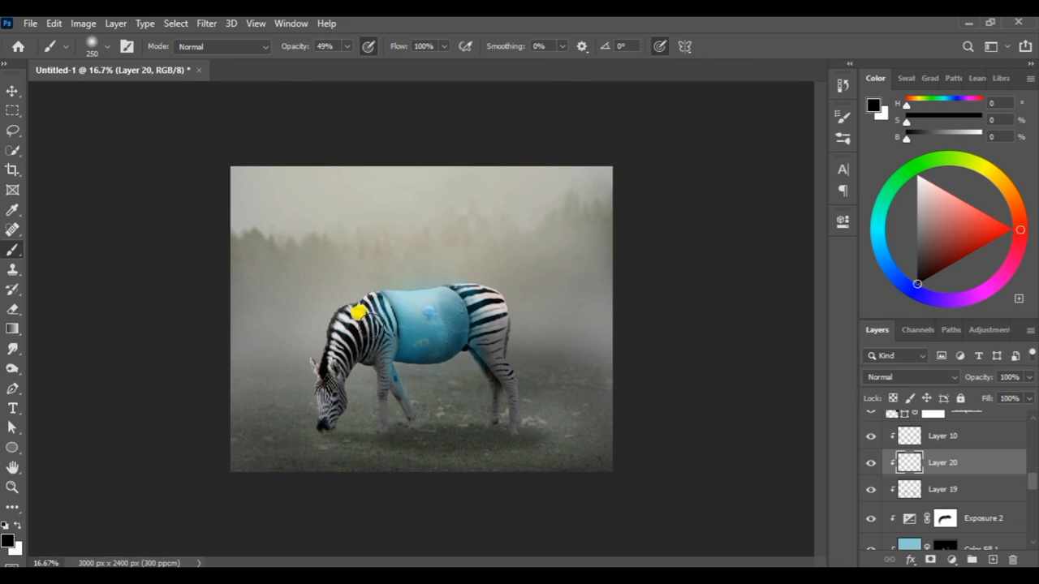
left_click(978, 166)
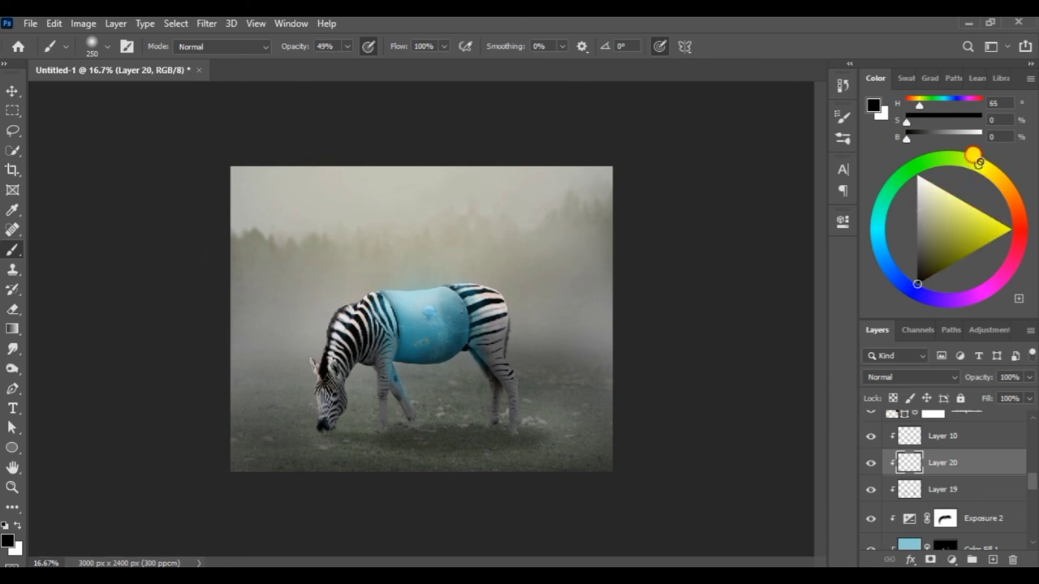
left_click(922, 181)
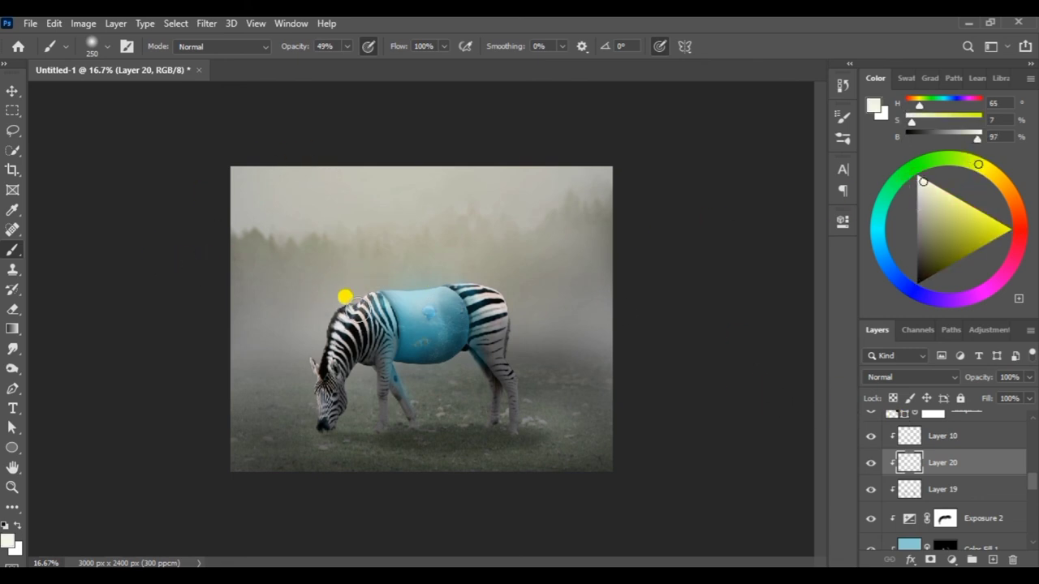
left_click_drag(345, 297, 345, 298)
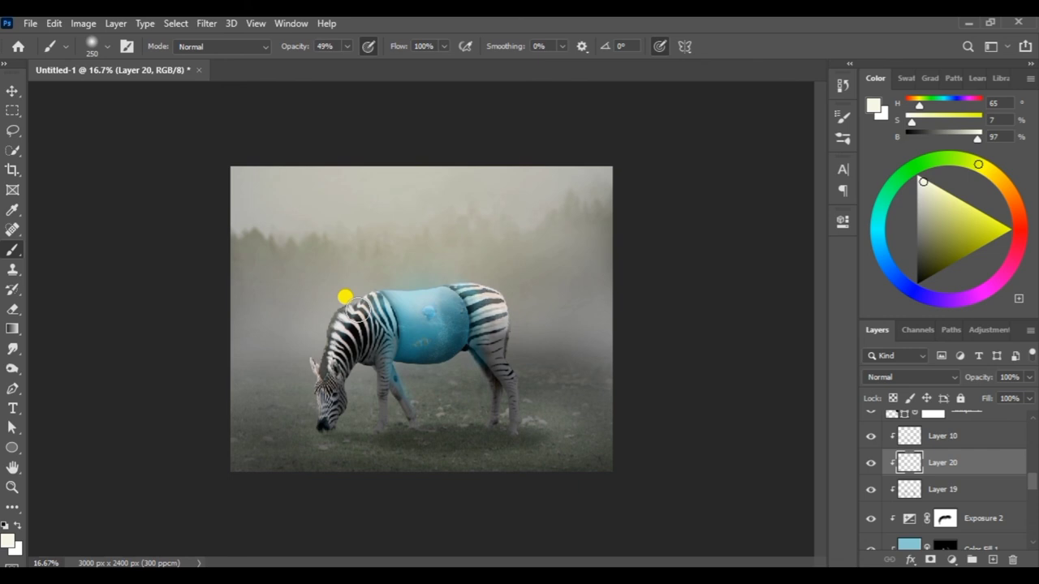
left_click_drag(345, 297, 310, 363)
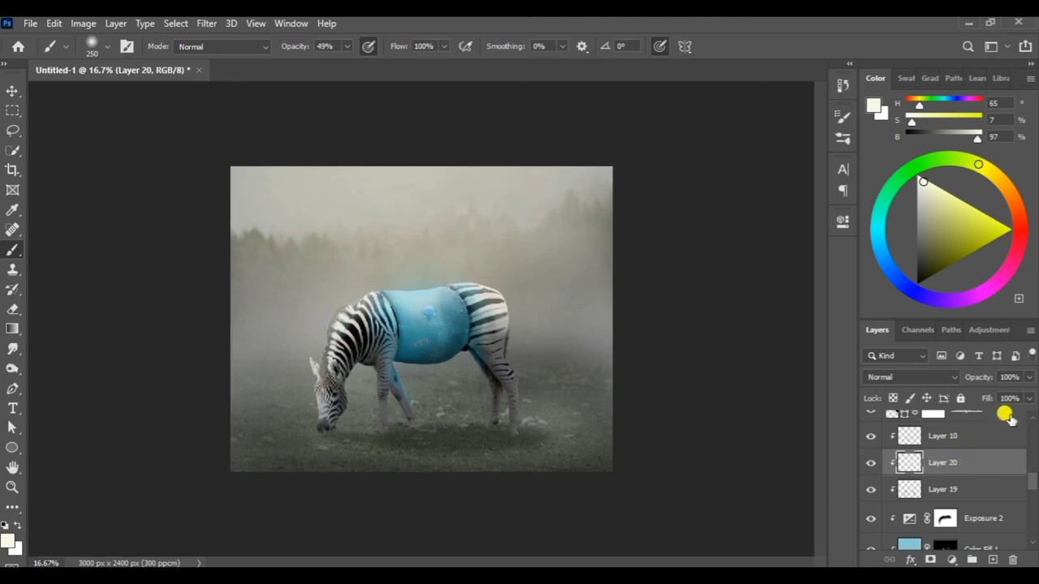
Step: Set the warm neck glow to Screen at 46% and view the composite full-screen
left_click(1028, 376)
mouse_move(1010, 391)
left_mouse_down()
mouse_move(988, 396)
mouse_move(1004, 398)
left_mouse_up()
left_click(949, 376)
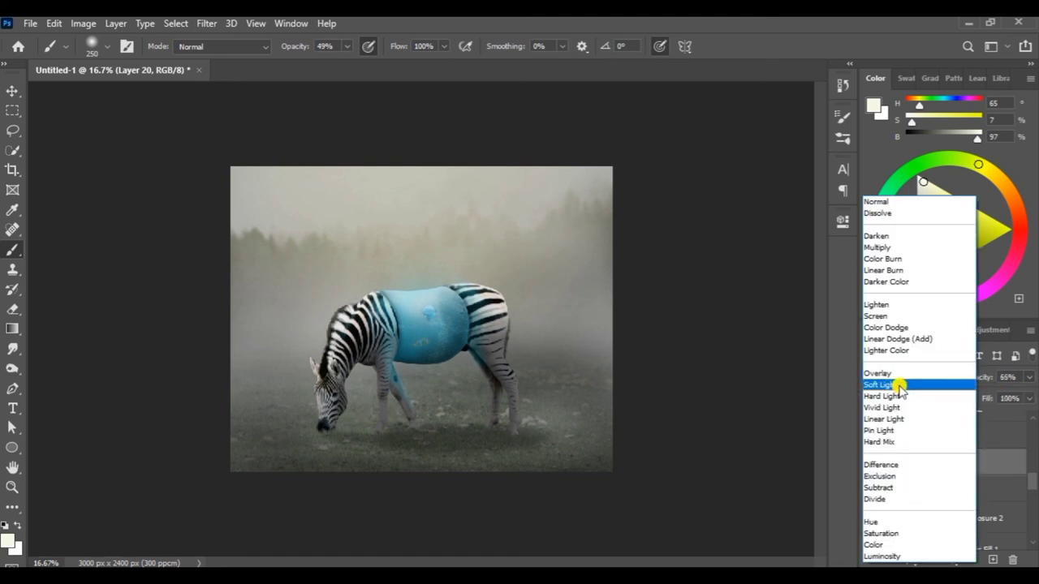
left_click(909, 316)
left_click(1028, 376)
left_click_drag(1003, 396, 992, 396)
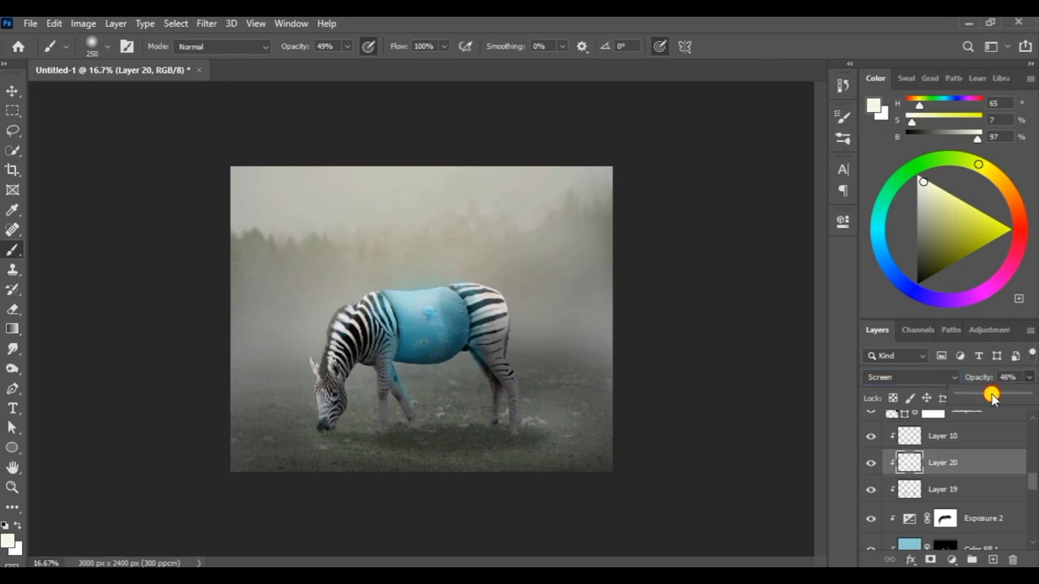
key("f")
key("f")
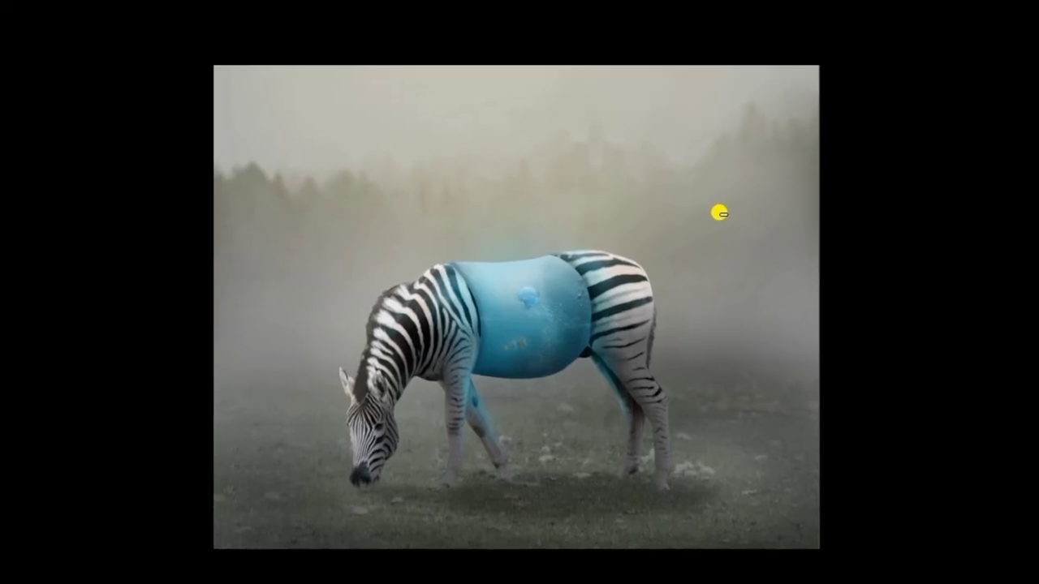